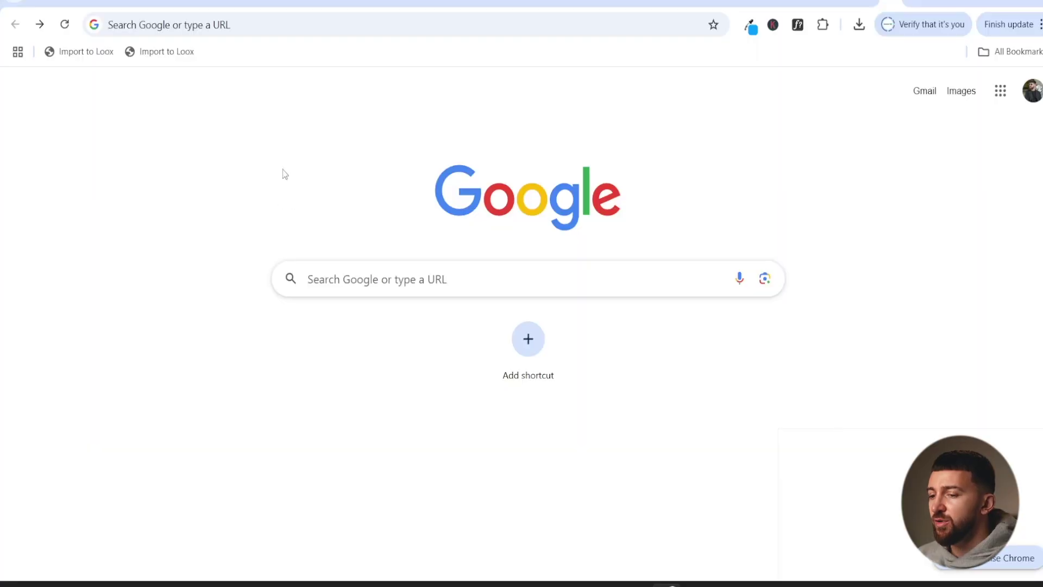
# Search Google for "olive push up bikini" and open the Olive Push Up Bikini result from The Wave Dont Stop
pyautogui.click(344, 277)
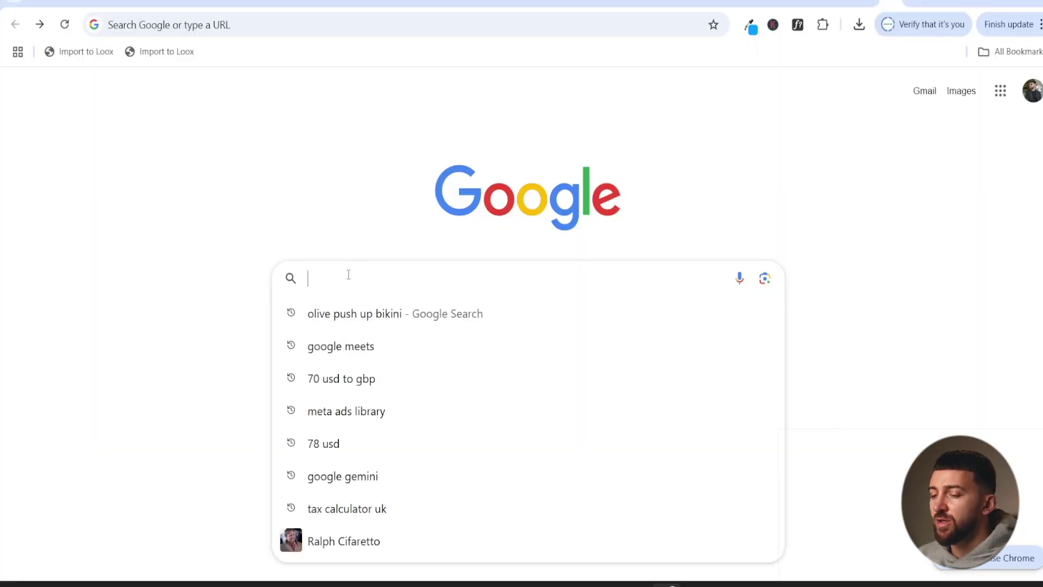
pyautogui.write('olive push up bikini')
pyautogui.press('Return')
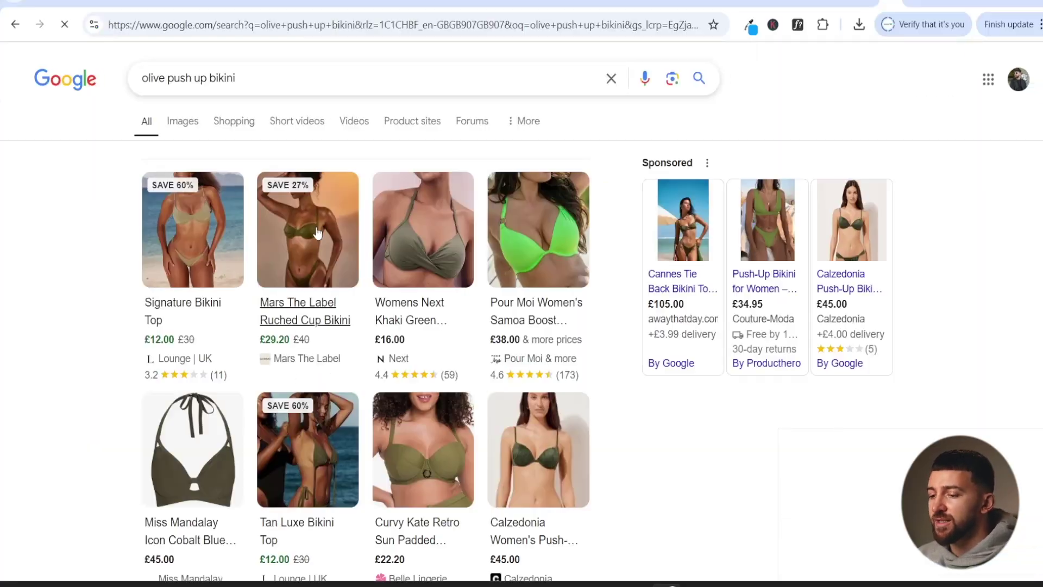
pyautogui.scroll(-15, 8, 283)
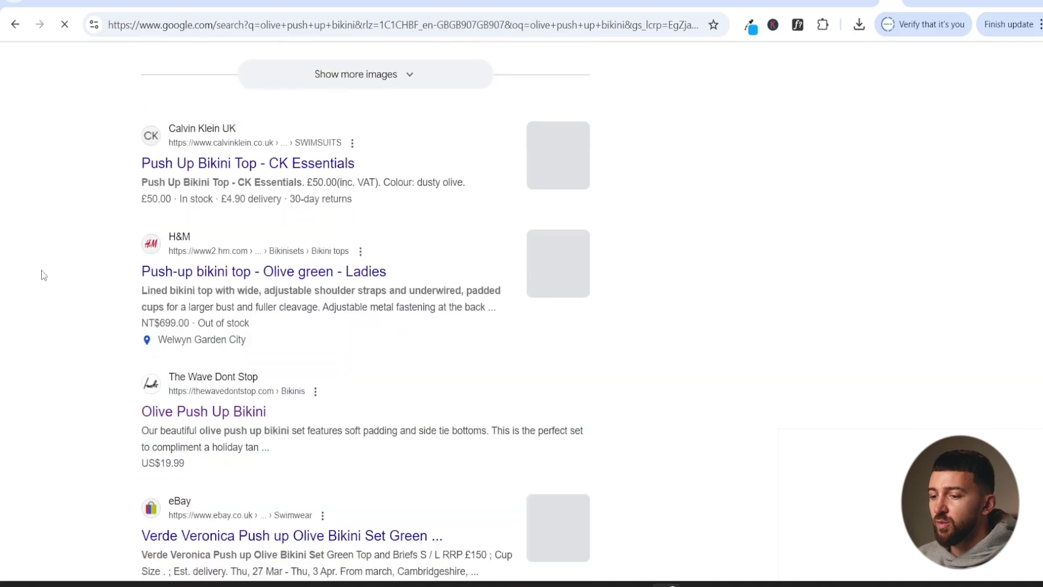
pyautogui.scroll(-1, 43, 275)
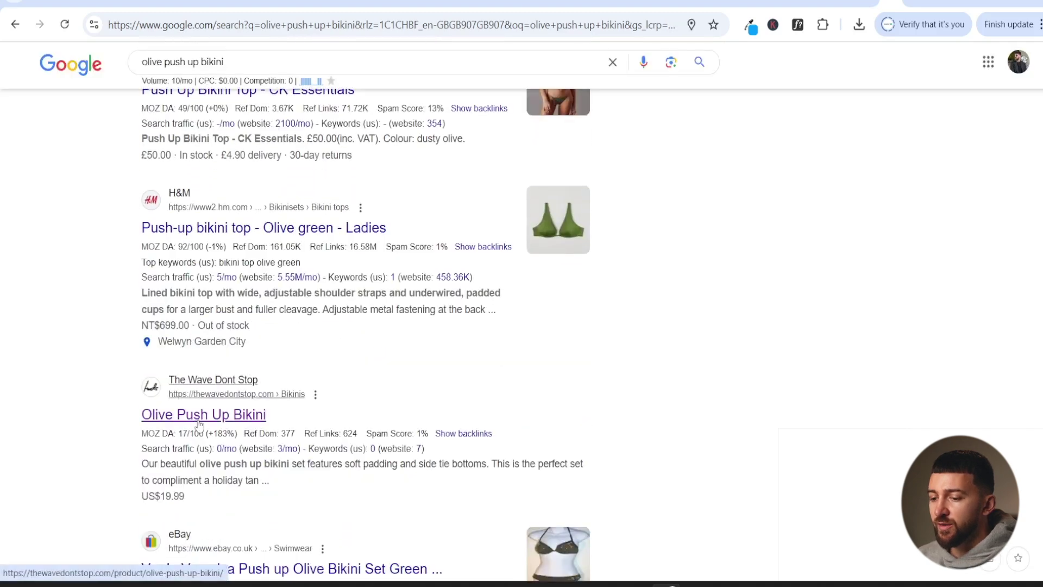
pyautogui.click(199, 424)
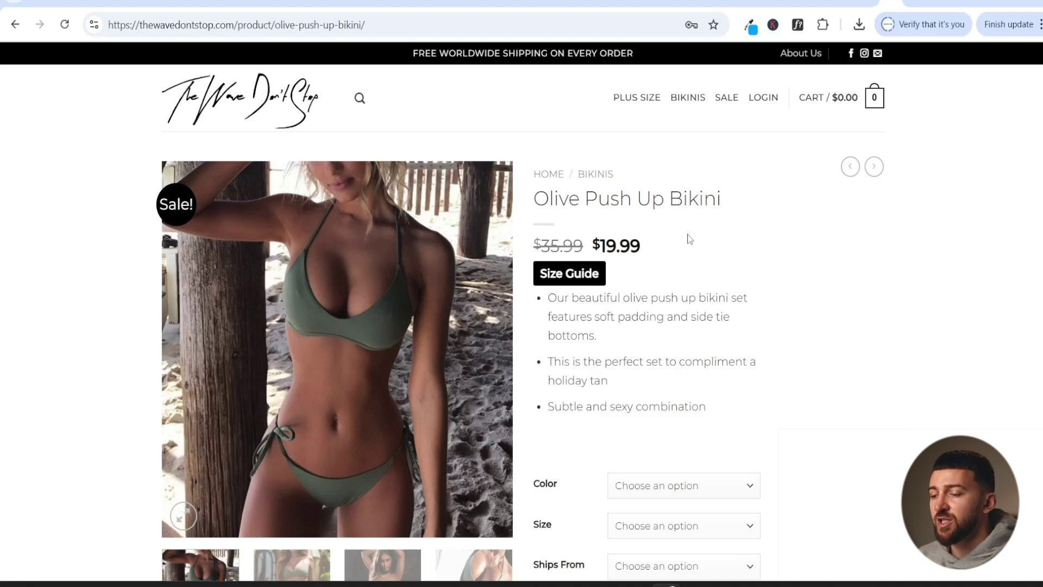
# Go back to the Google results and look over the competing listings and keyword metrics
pyautogui.click(15, 24)
pyautogui.scroll(5, 90, 256)
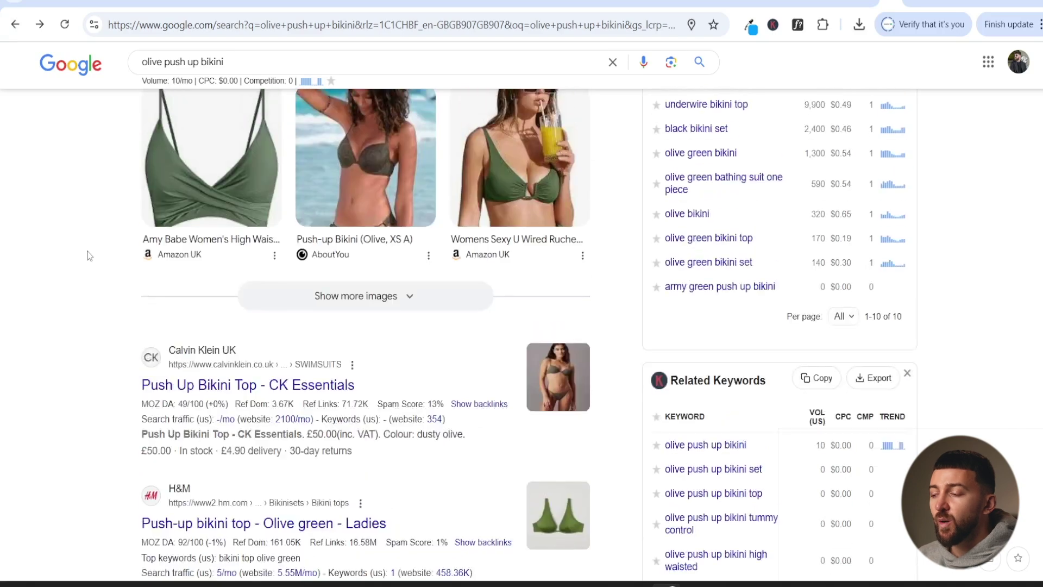
pyautogui.scroll(10, 89, 256)
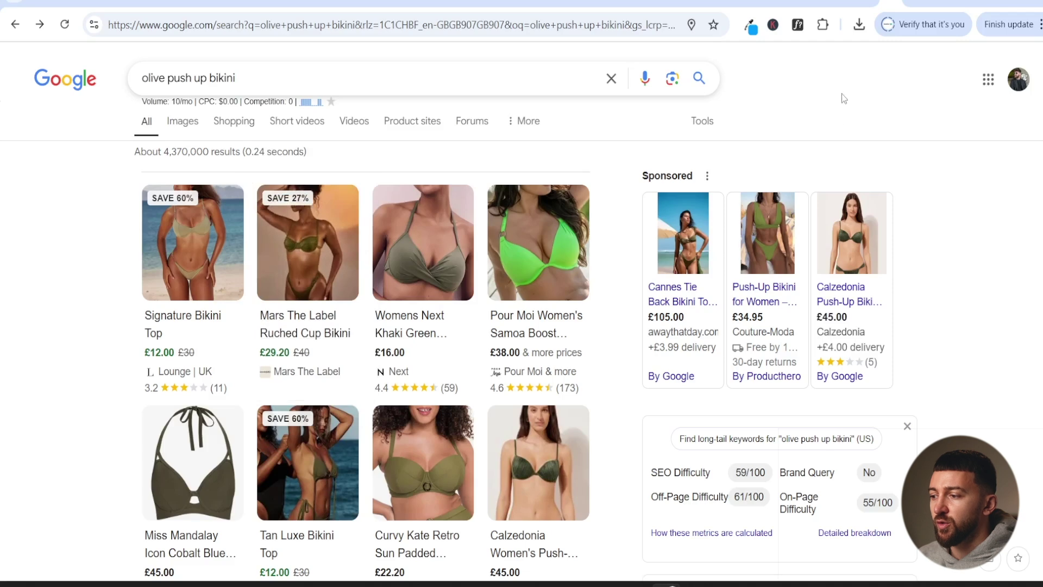
# Switch to the SEOAnt listing in the Shopify App Store, review its features and pricing, and install the app
pyautogui.click(848, 2)
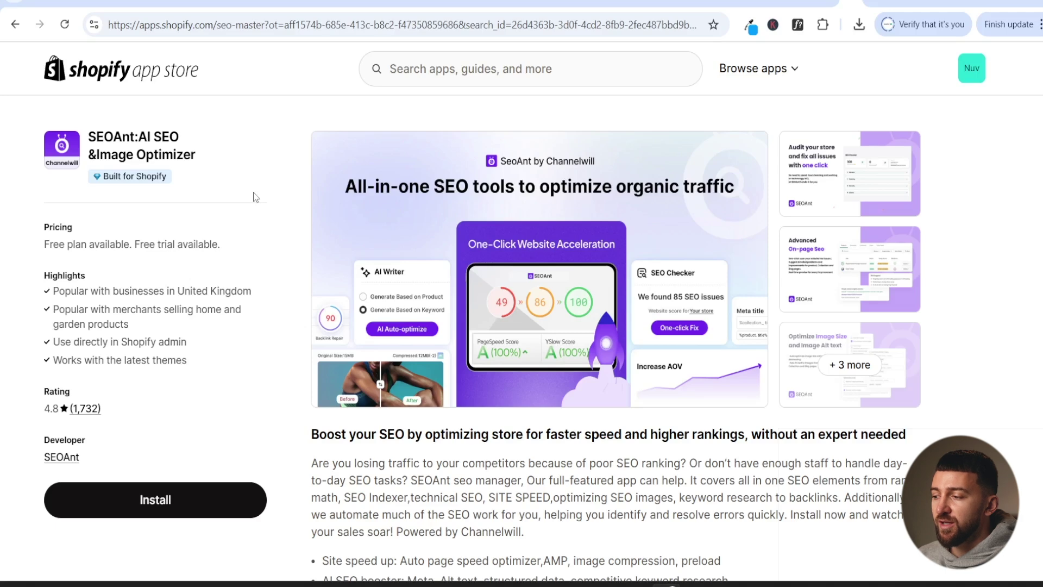
pyautogui.scroll(-6, 255, 197)
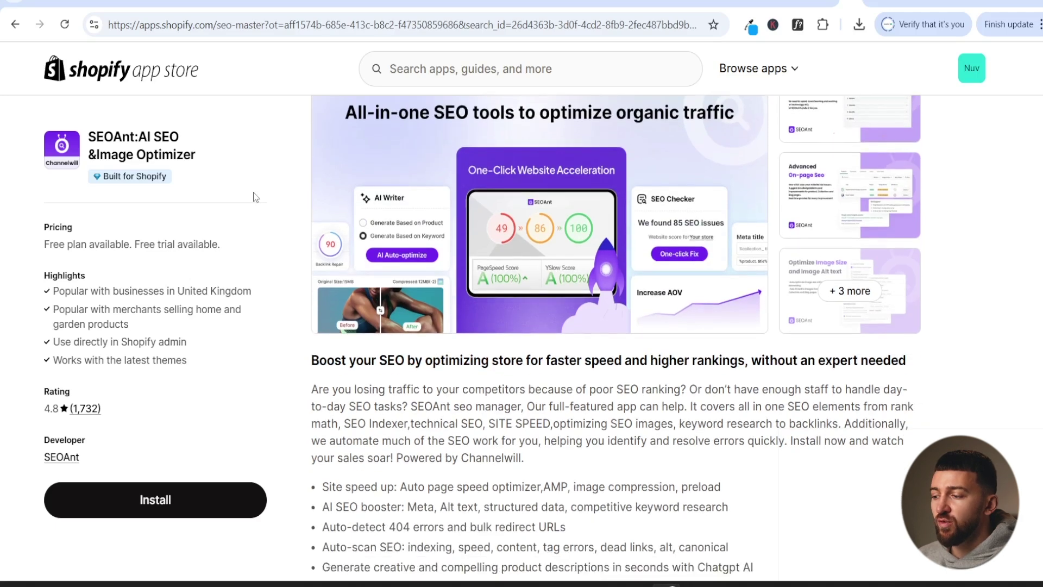
pyautogui.scroll(-7, 260, 196)
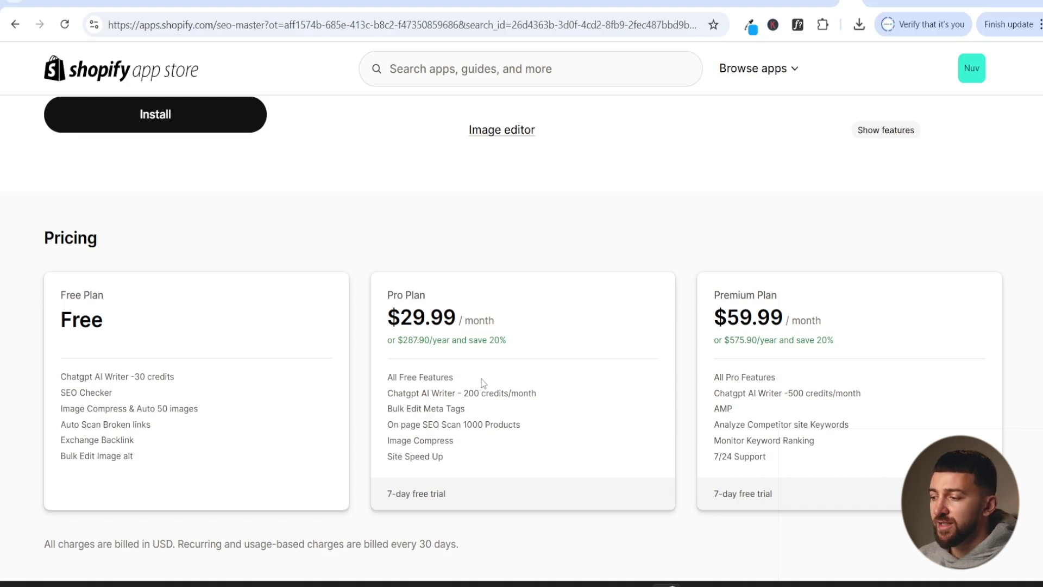
pyautogui.scroll(15, 482, 383)
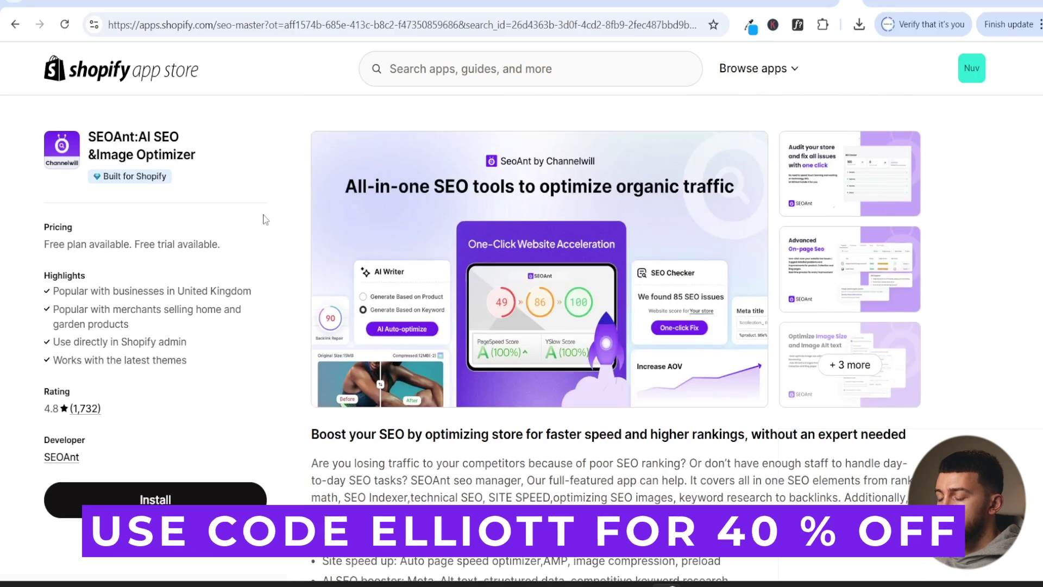
pyautogui.click(176, 501)
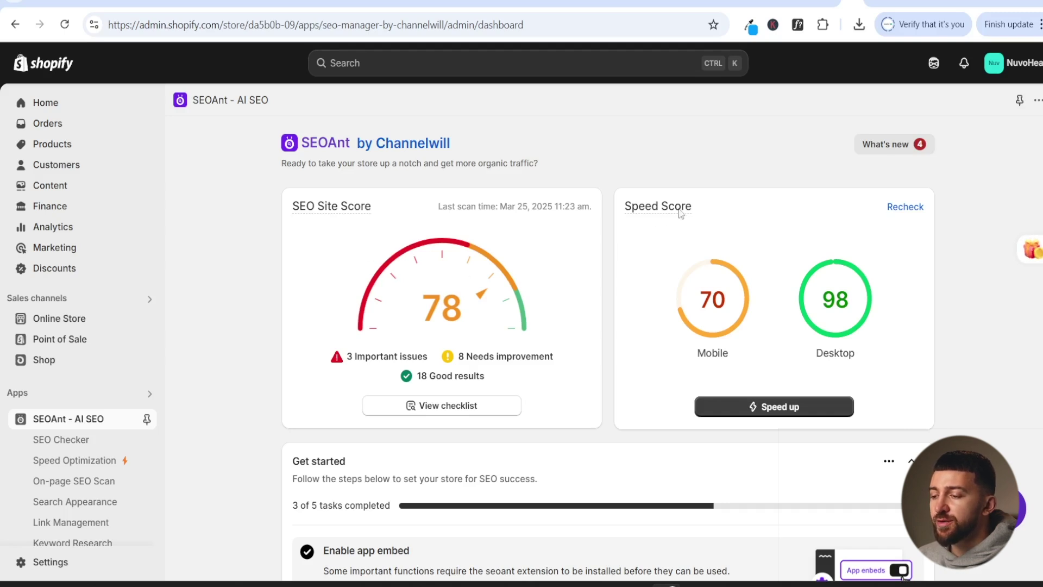
# Enable the SEOAnt Core app embed in the live theme and return to the SEOAnt dashboard
pyautogui.scroll(-1, 722, 141)
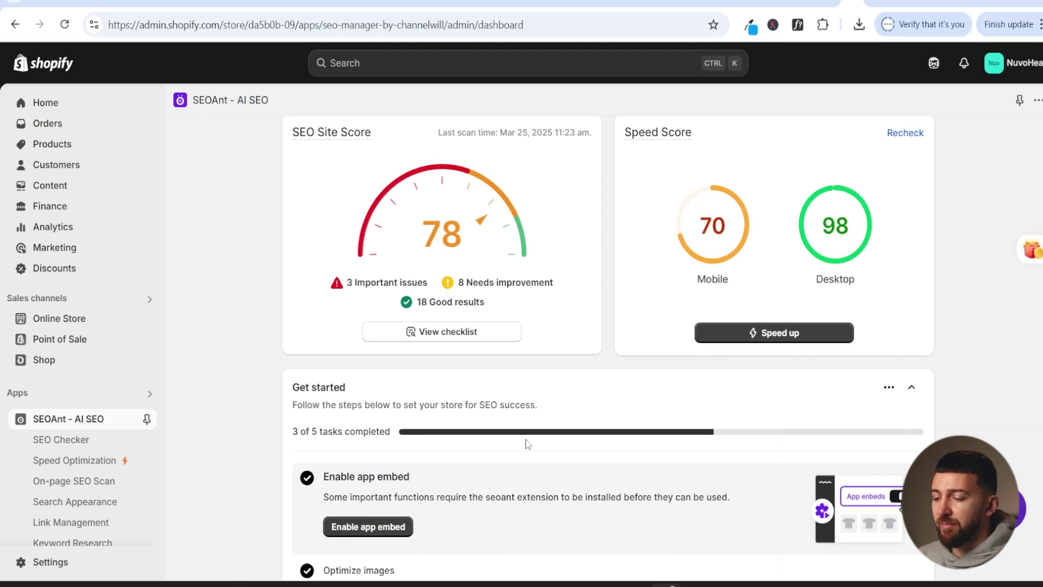
pyautogui.click(380, 530)
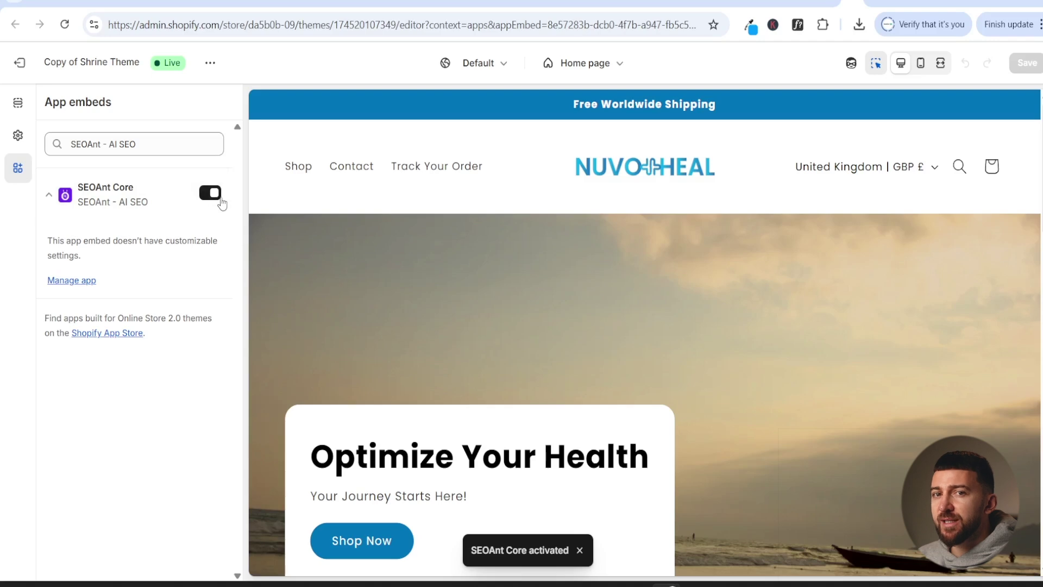
pyautogui.click(829, 2)
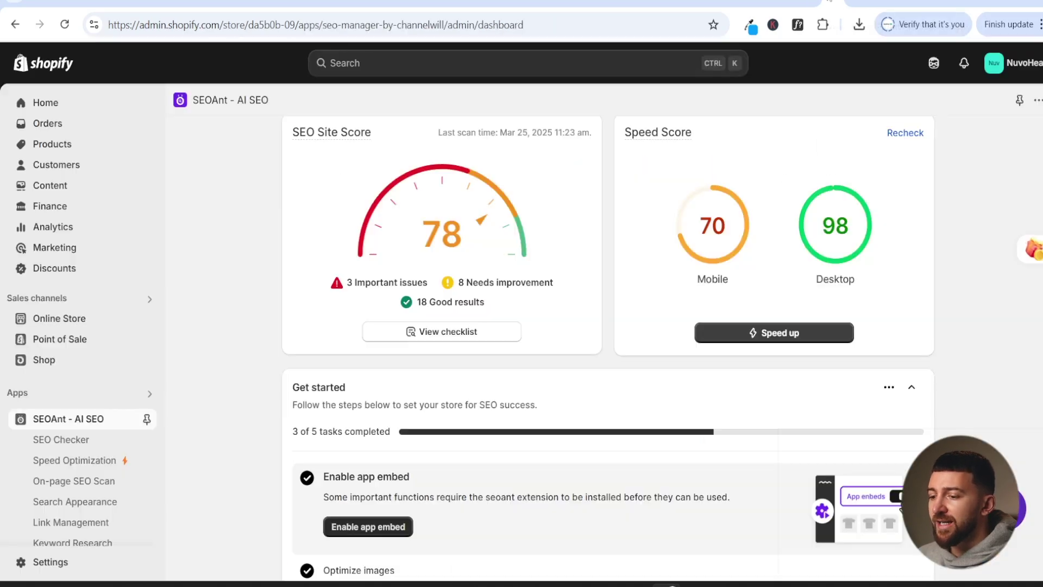
pyautogui.scroll(2, 500, 263)
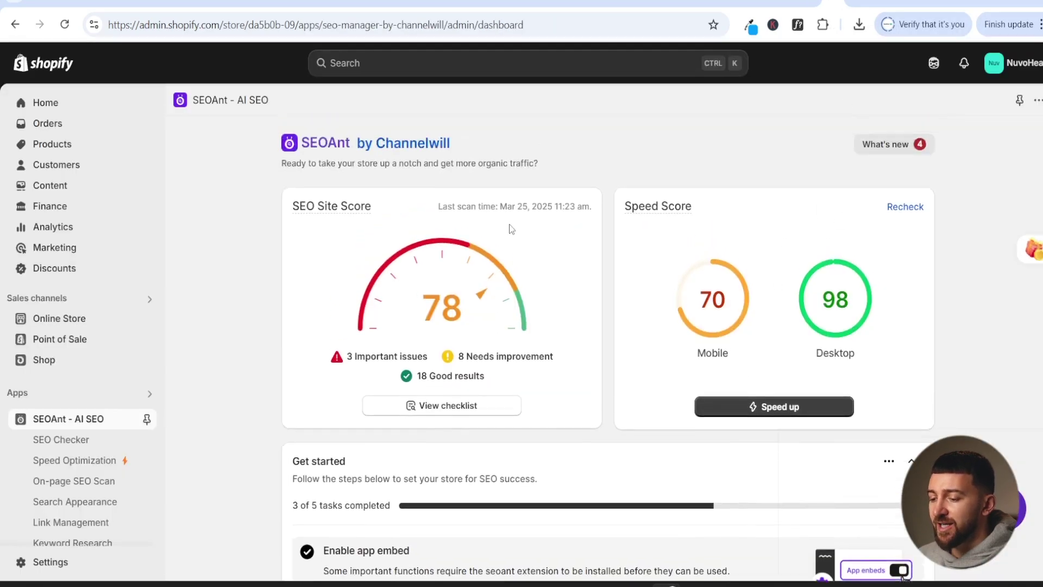
# Open Image Optimization from the Optimize images task and activate automatic image optimization
pyautogui.scroll(-3, 511, 228)
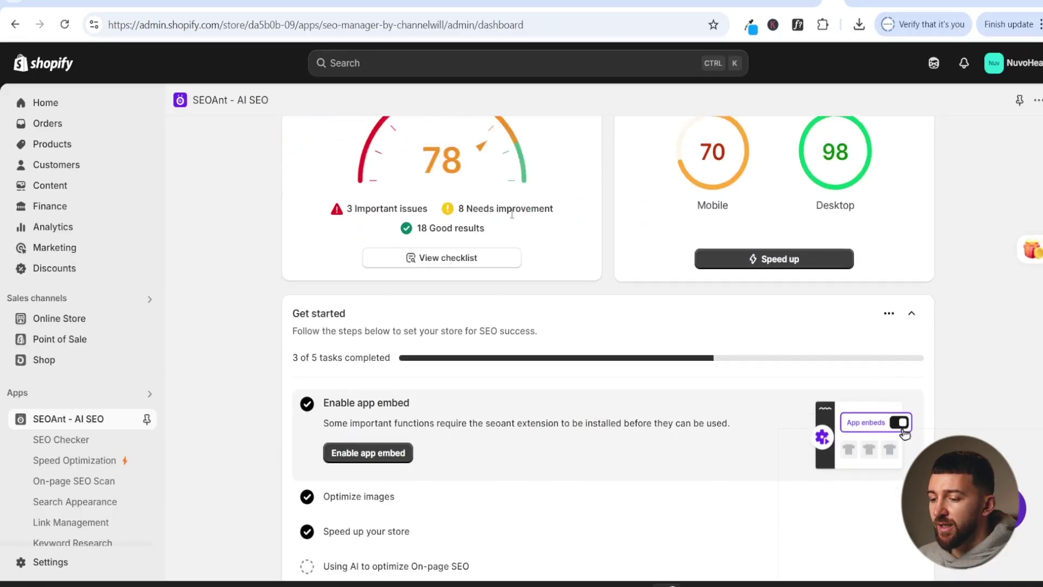
pyautogui.click(357, 498)
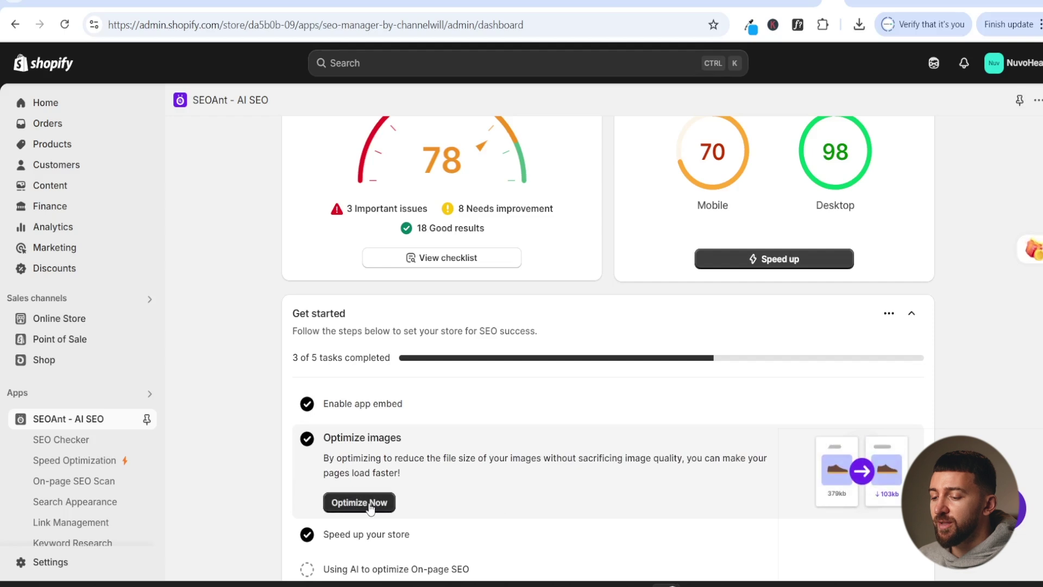
pyautogui.click(382, 507)
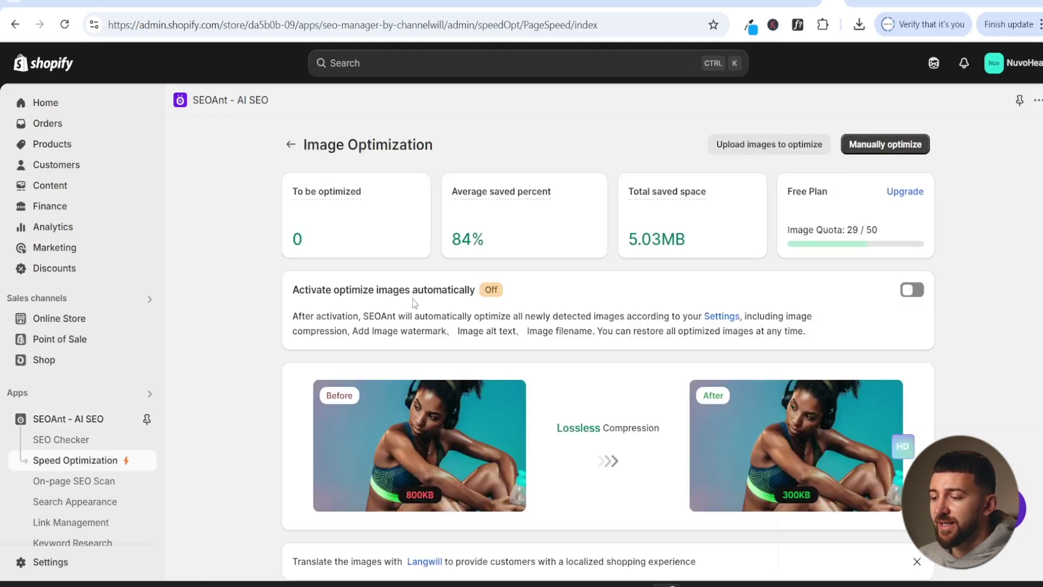
pyautogui.click(915, 292)
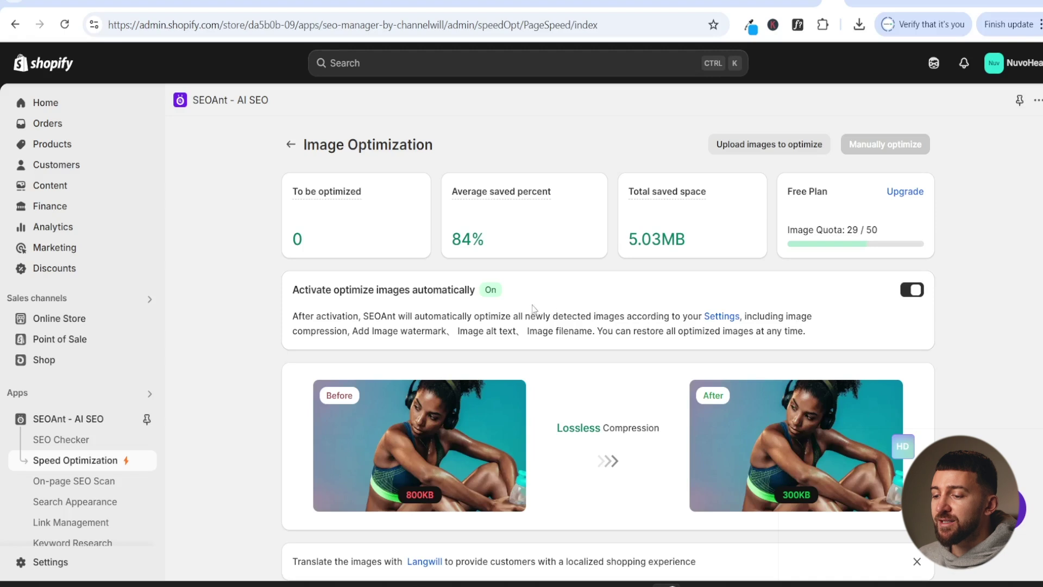
# Review the image optimization settings for compression, alt text, watermark and filename, and return to the Image Optimization page
pyautogui.click(717, 320)
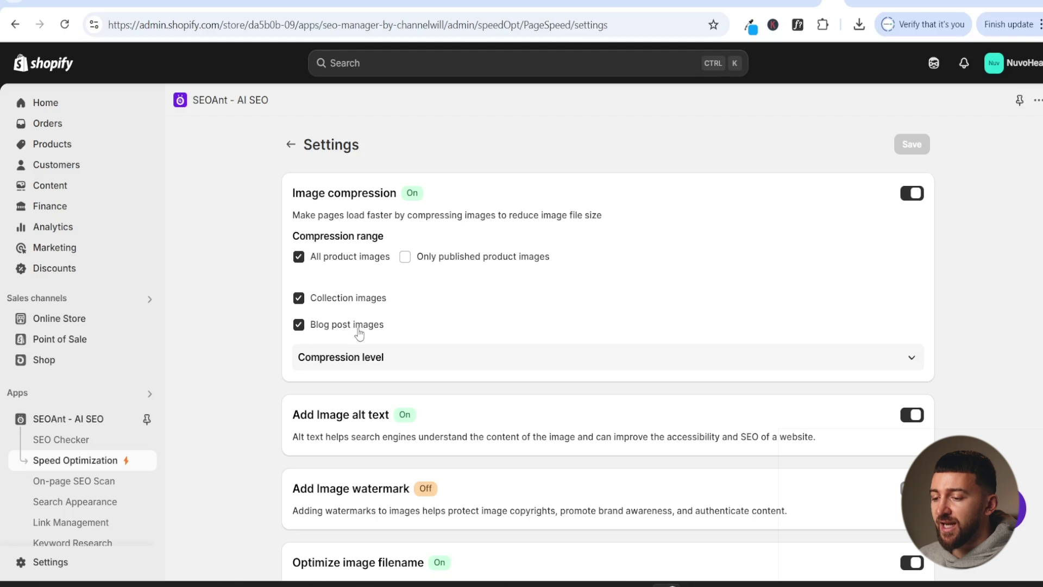
pyautogui.scroll(-1, 245, 326)
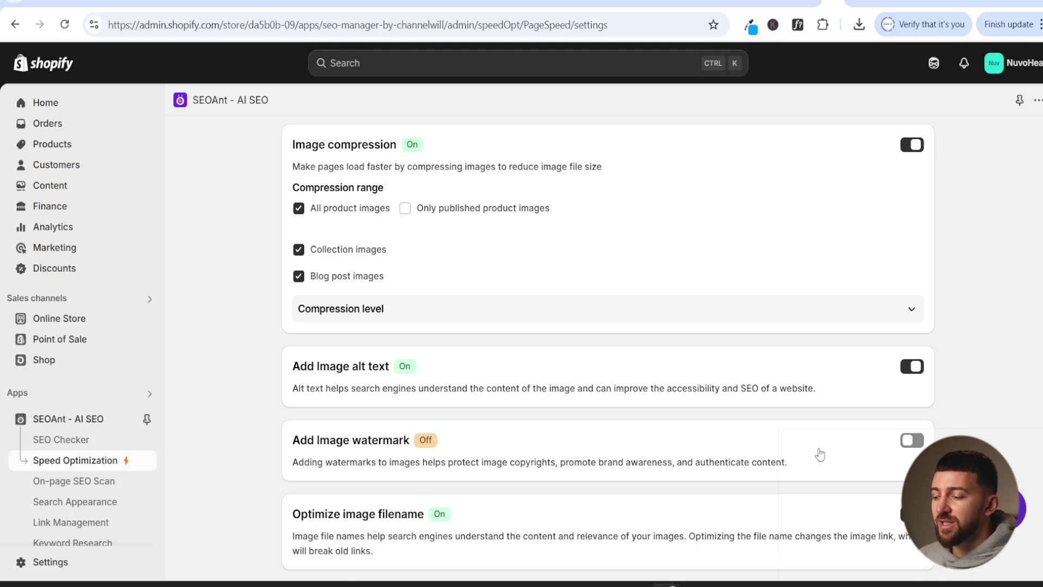
pyautogui.scroll(1, 848, 464)
pyautogui.scroll(-1, 848, 465)
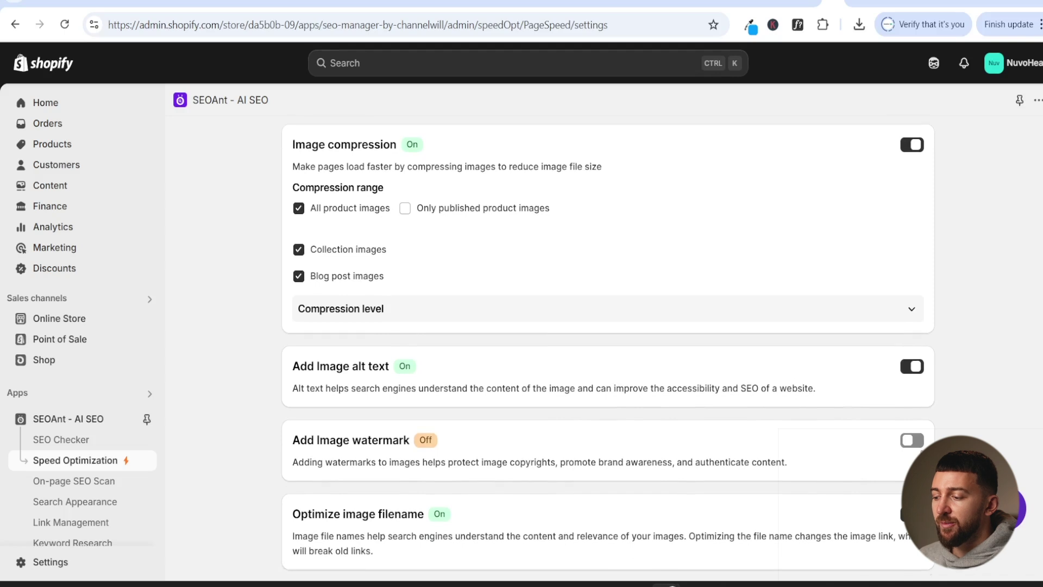
pyautogui.scroll(1, 853, 462)
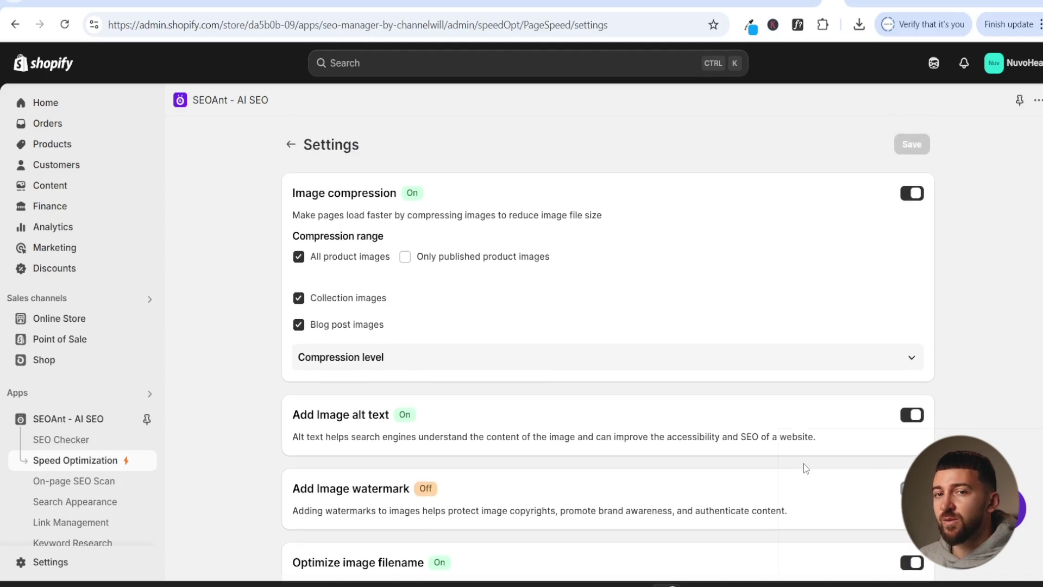
pyautogui.click(291, 144)
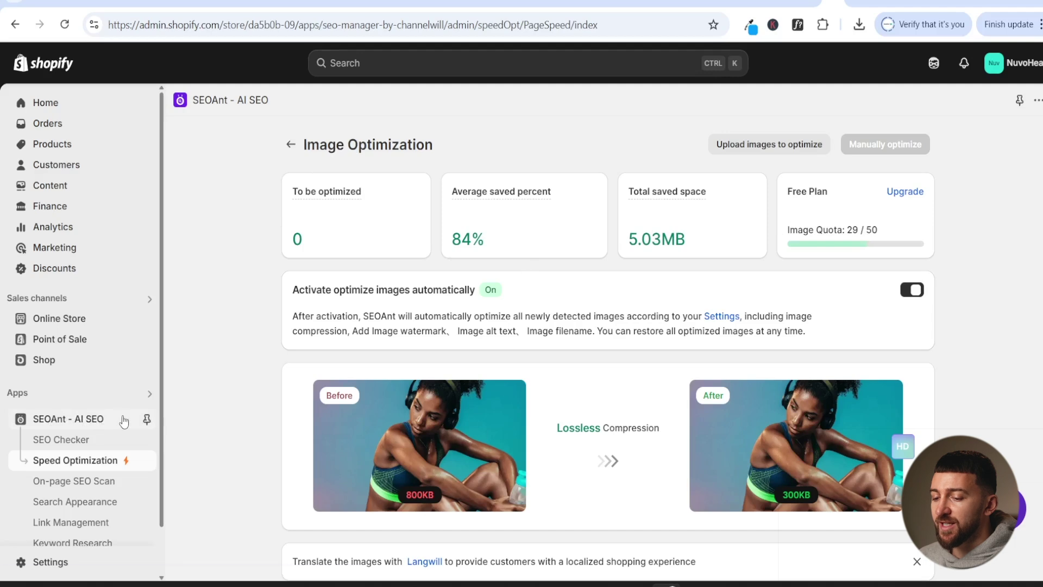
# Open the Site Speed Up page from the dashboard's "Speed up your store" task
pyautogui.click(92, 422)
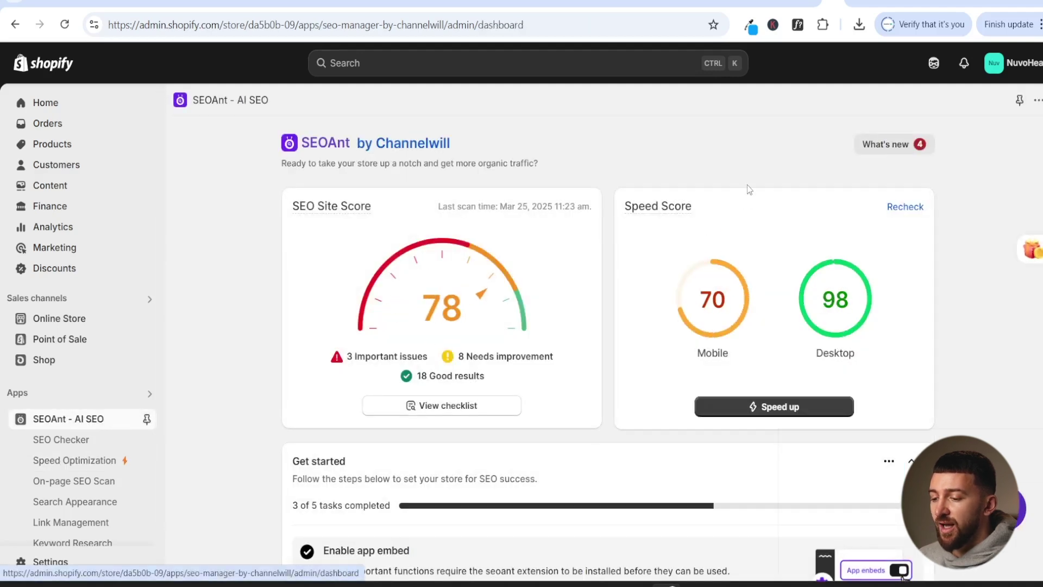
pyautogui.scroll(-4, 713, 187)
pyautogui.click(410, 458)
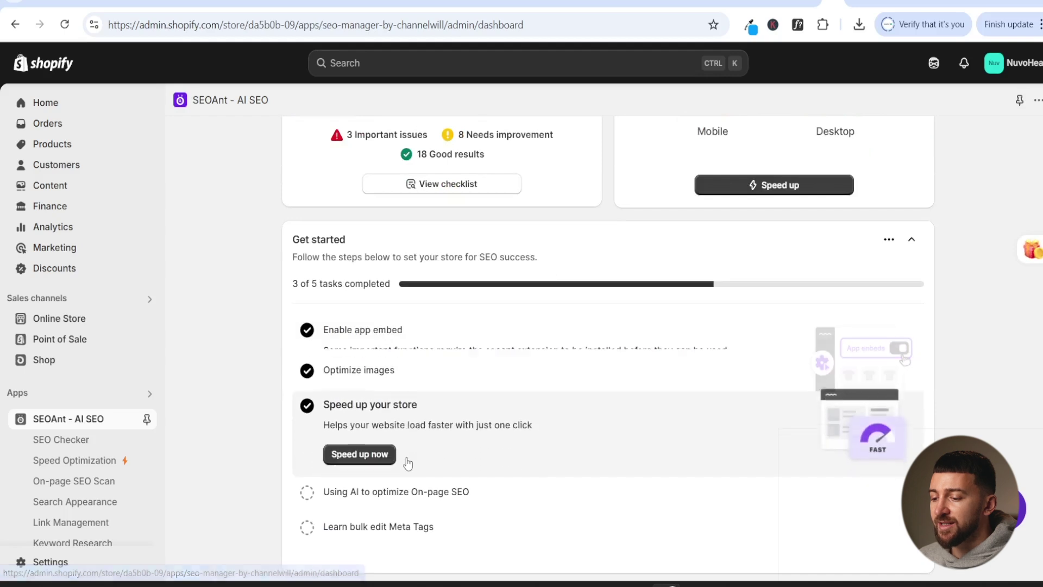
pyautogui.click(359, 453)
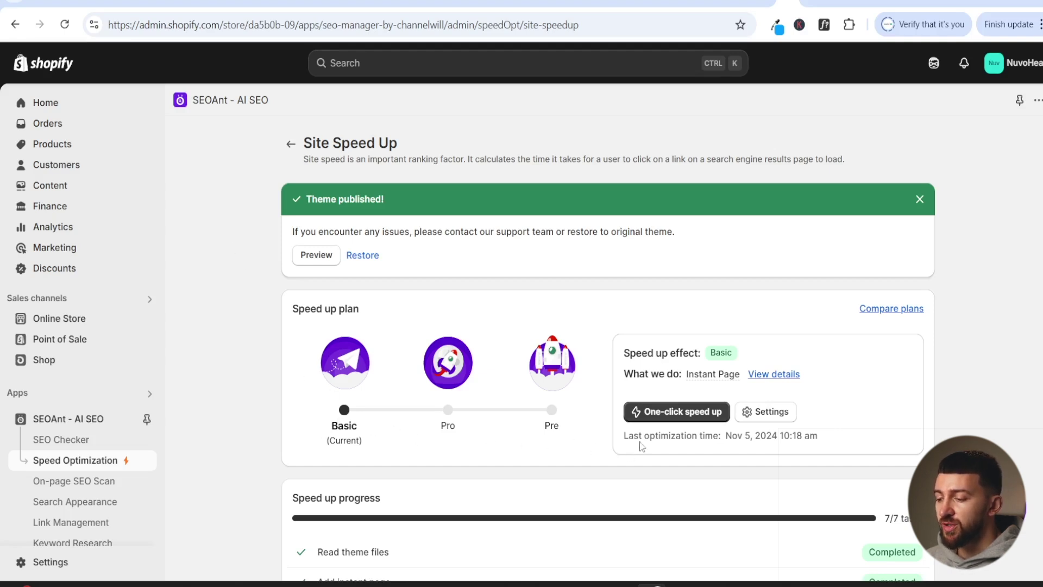
# Start a one-click speed up and upgrade to the $59.99 per month Pre plan to unlock Lazy-loading and the other locked functions
pyautogui.click(665, 411)
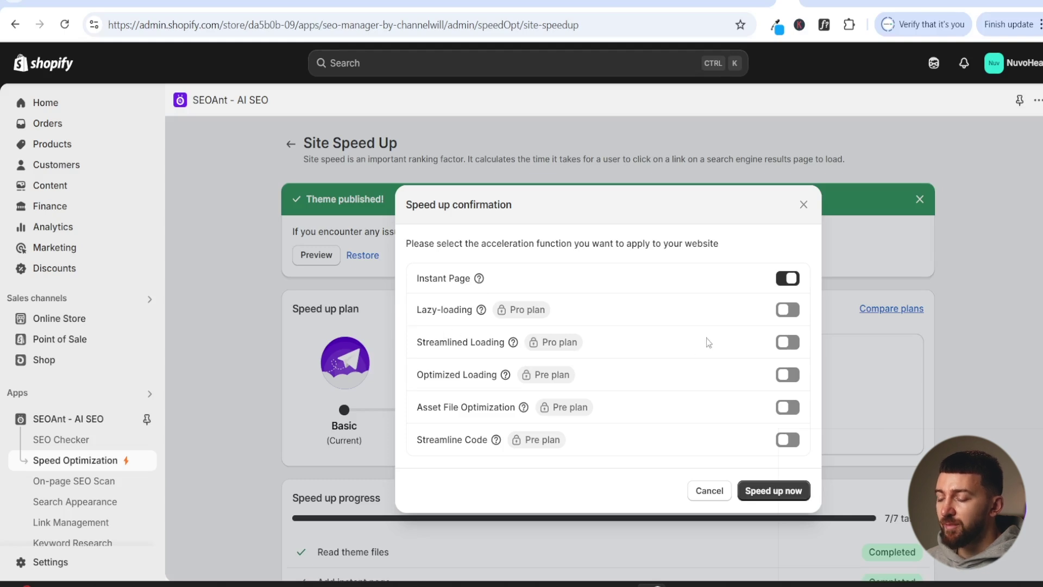
pyautogui.click(786, 309)
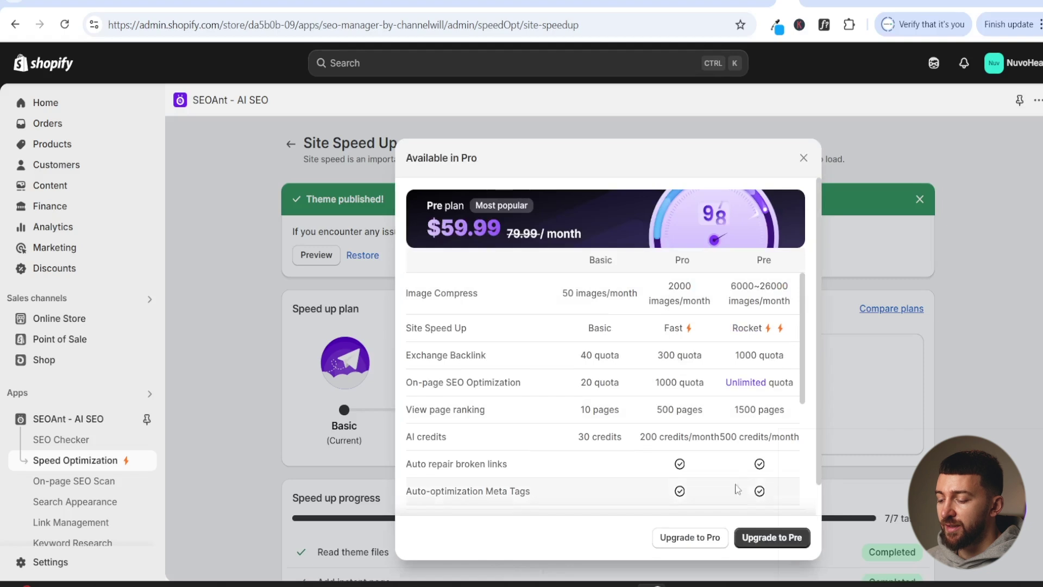
pyautogui.click(766, 539)
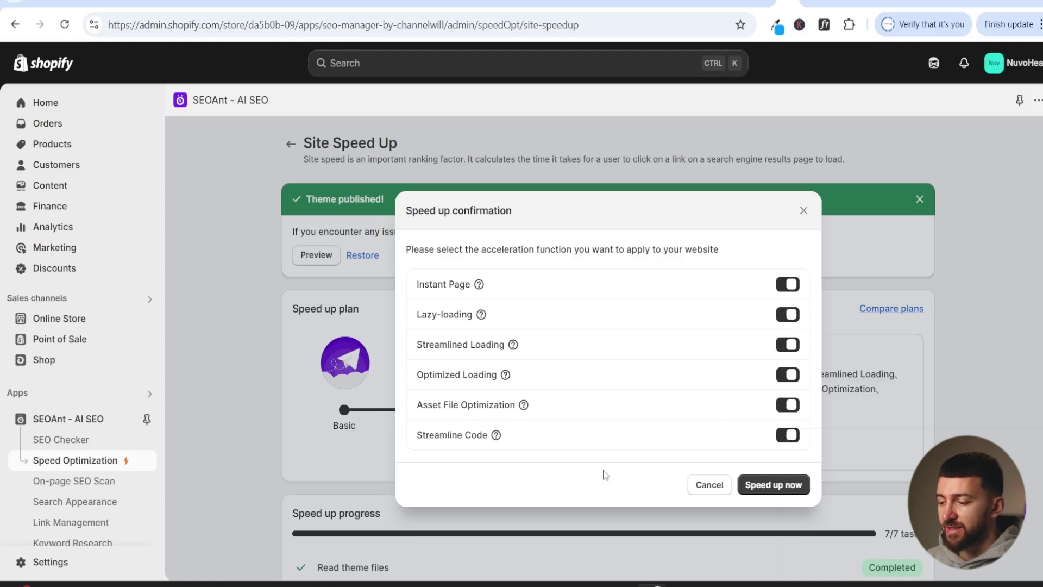
# Run the speed up with all acceleration functions on the Copy of Shrine Theme
pyautogui.click(769, 489)
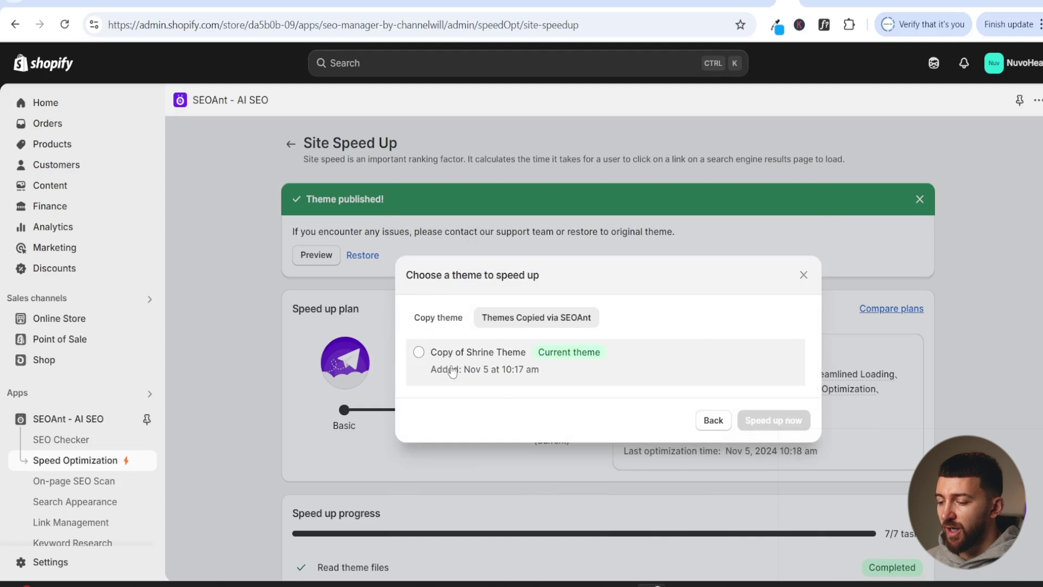
pyautogui.click(452, 371)
pyautogui.click(789, 426)
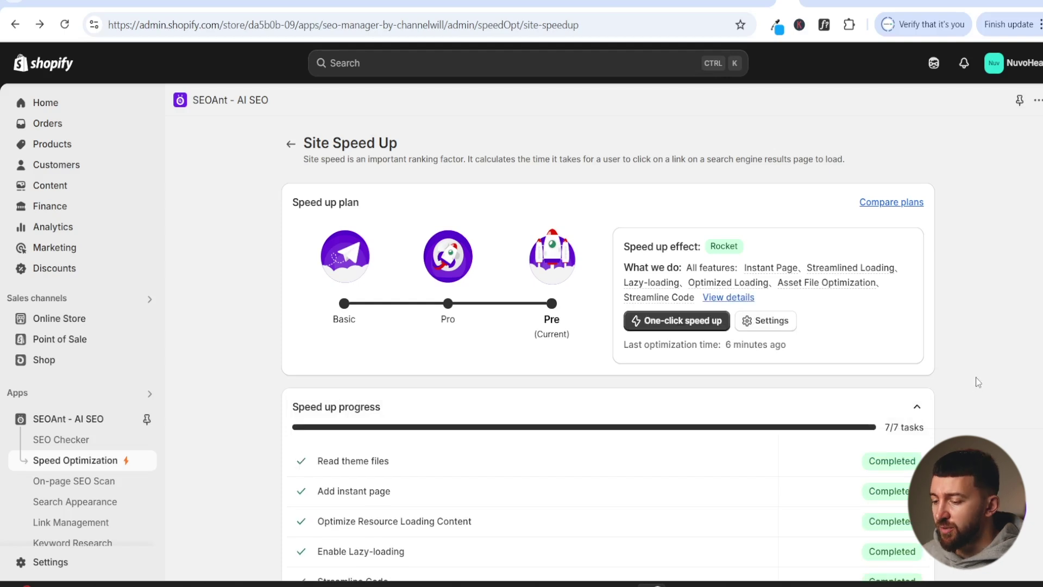
# Open the Hydrogen-Infused Water Bottle for Optimal Hydration product through the dashboard's "Using AI to optimize On-page SEO" task
pyautogui.click(80, 422)
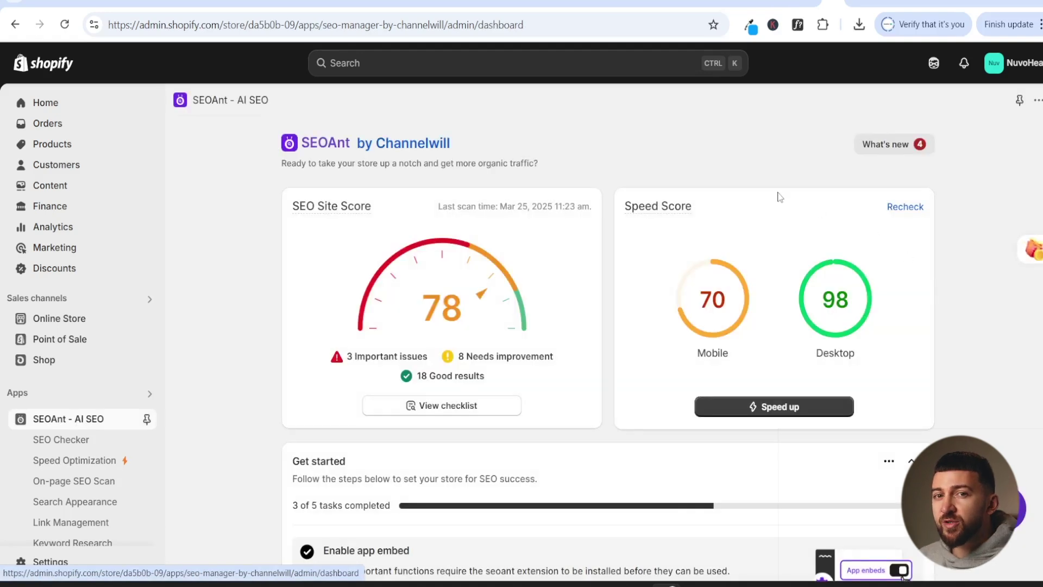
pyautogui.scroll(-5, 774, 193)
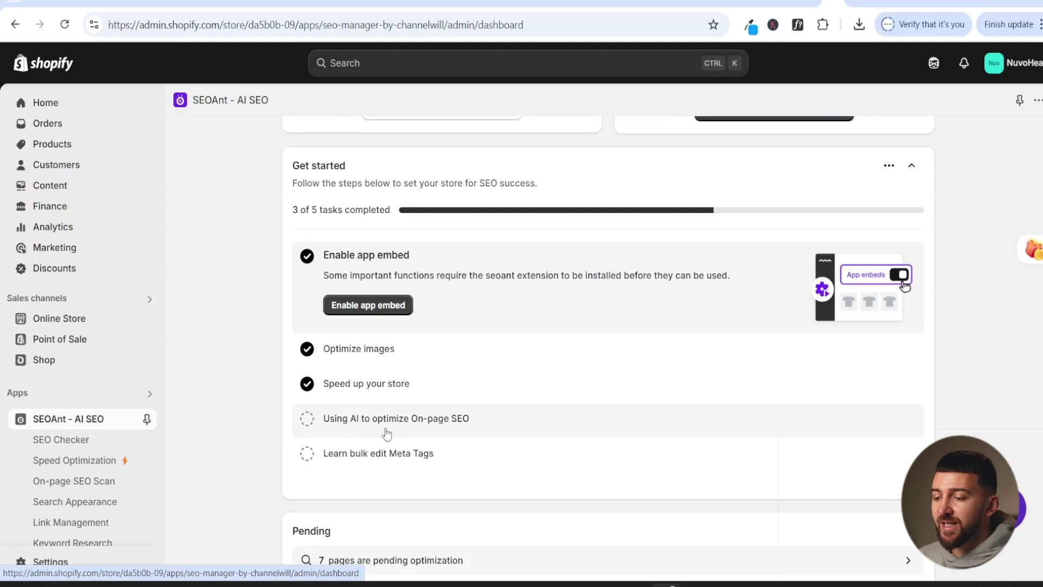
pyautogui.click(451, 427)
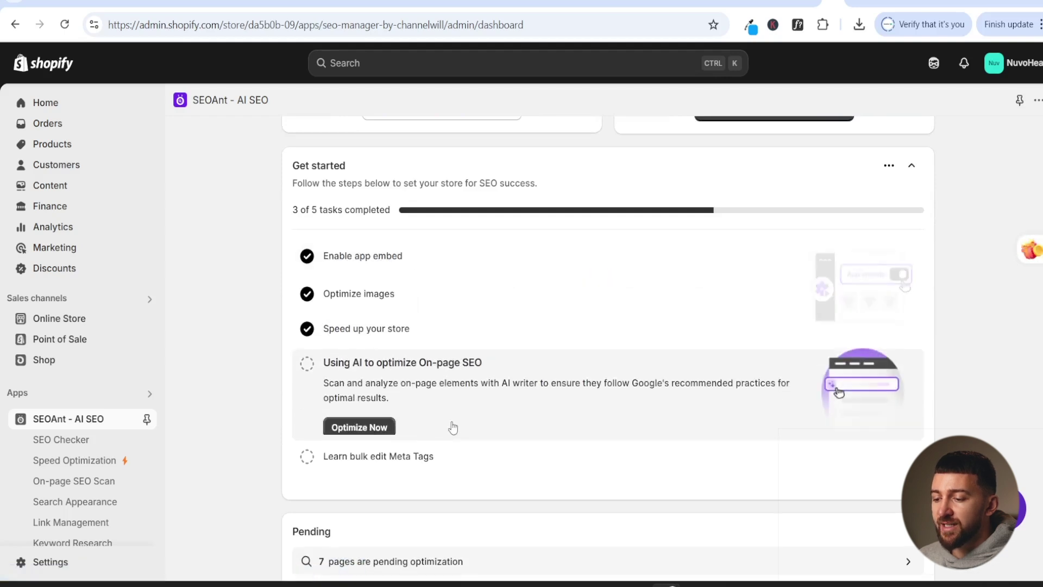
pyautogui.click(371, 425)
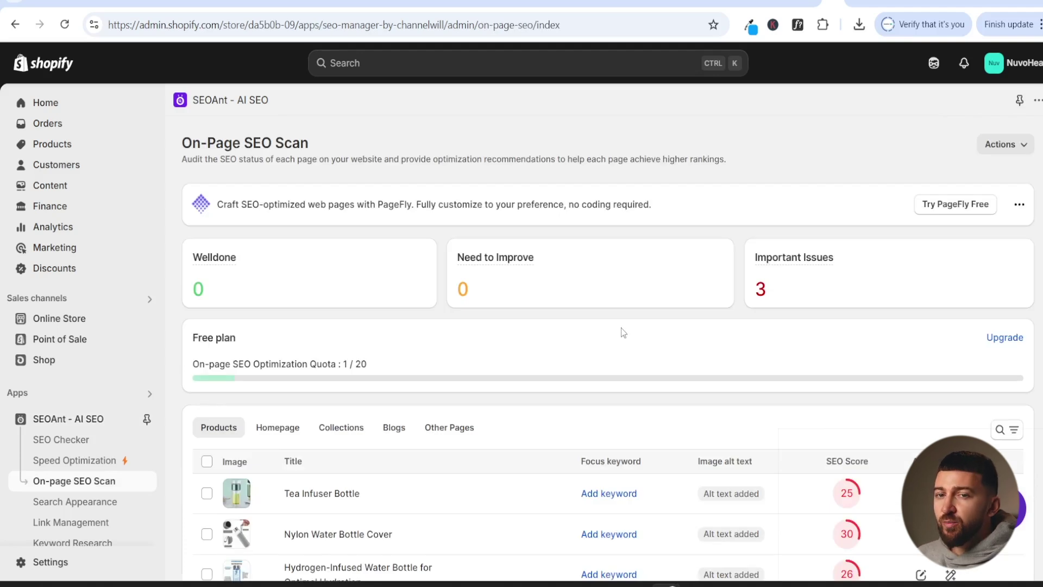
pyautogui.scroll(-1, 620, 327)
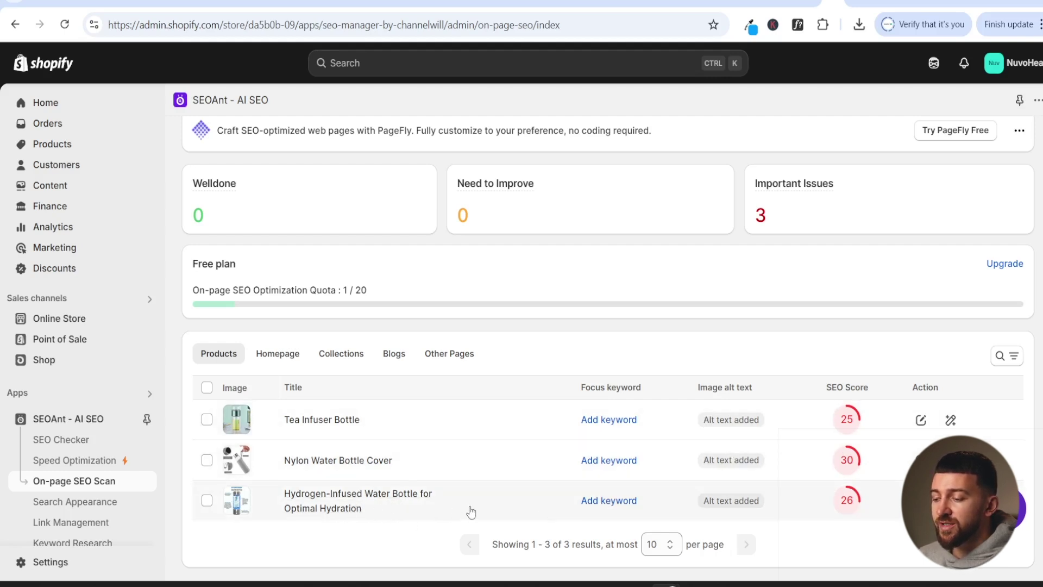
pyautogui.click(387, 497)
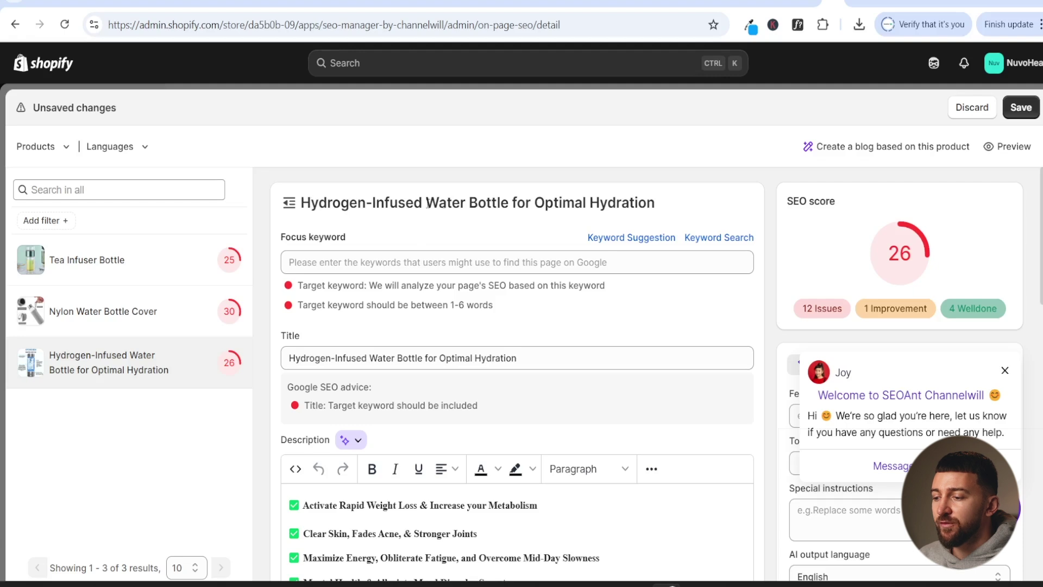
# Review the AI keyword suggestions and check the "hydrogen-infused water bottle" suggestion in Google Trends, returning to the product's SEO editor
pyautogui.click(629, 239)
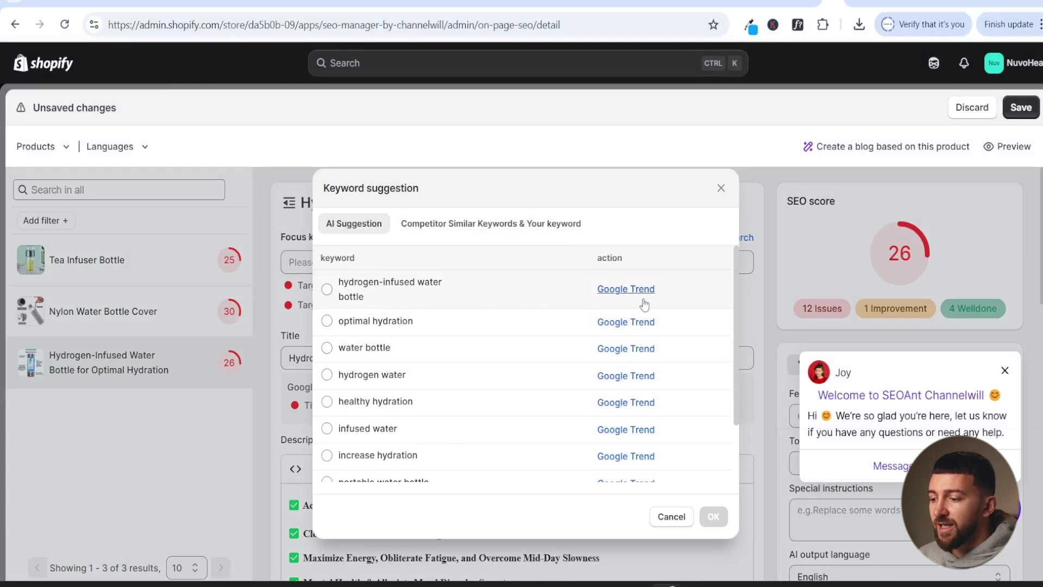
pyautogui.click(617, 293)
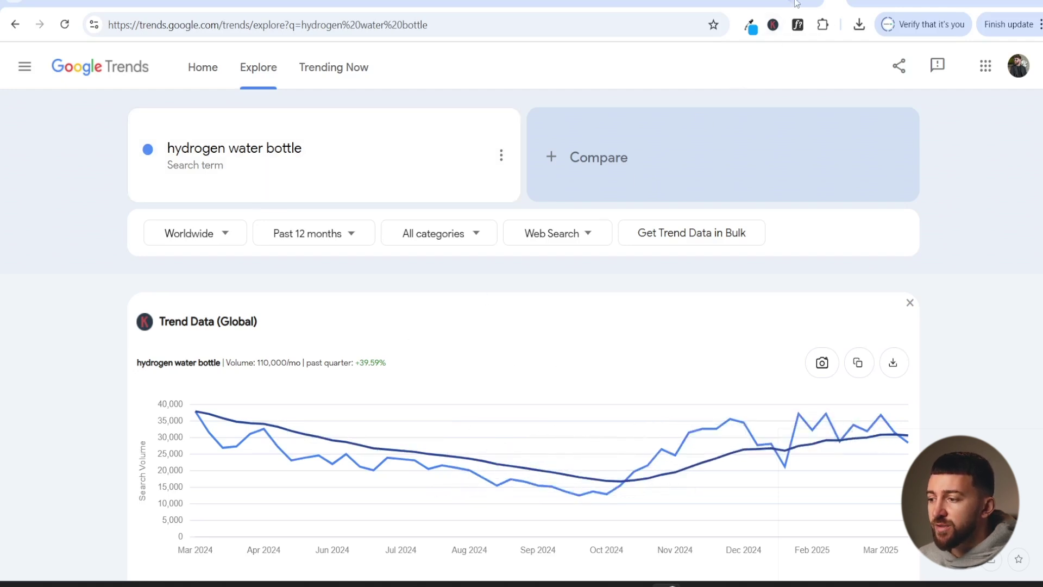
pyautogui.click(813, 3)
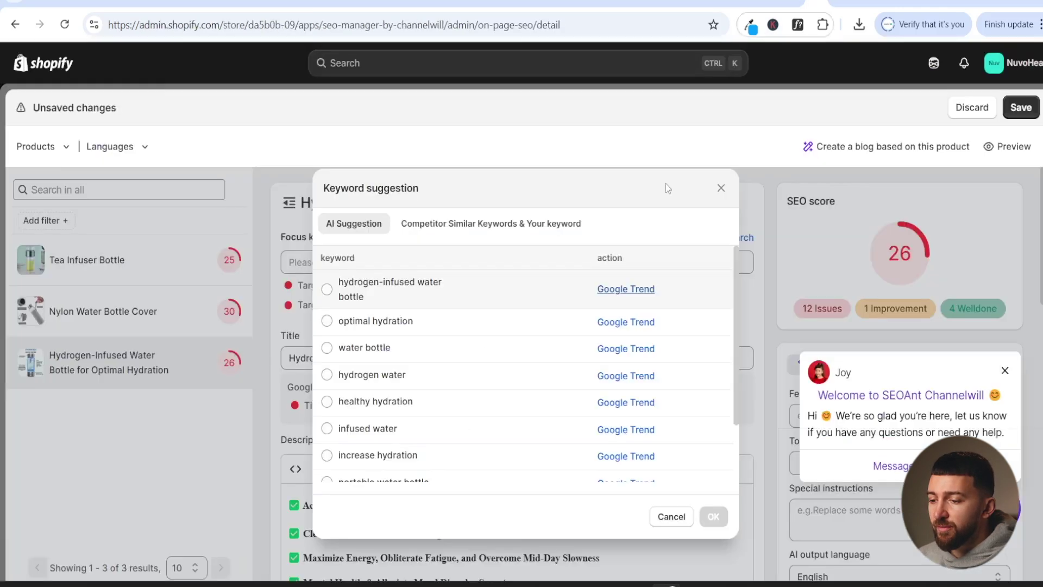
pyautogui.click(291, 204)
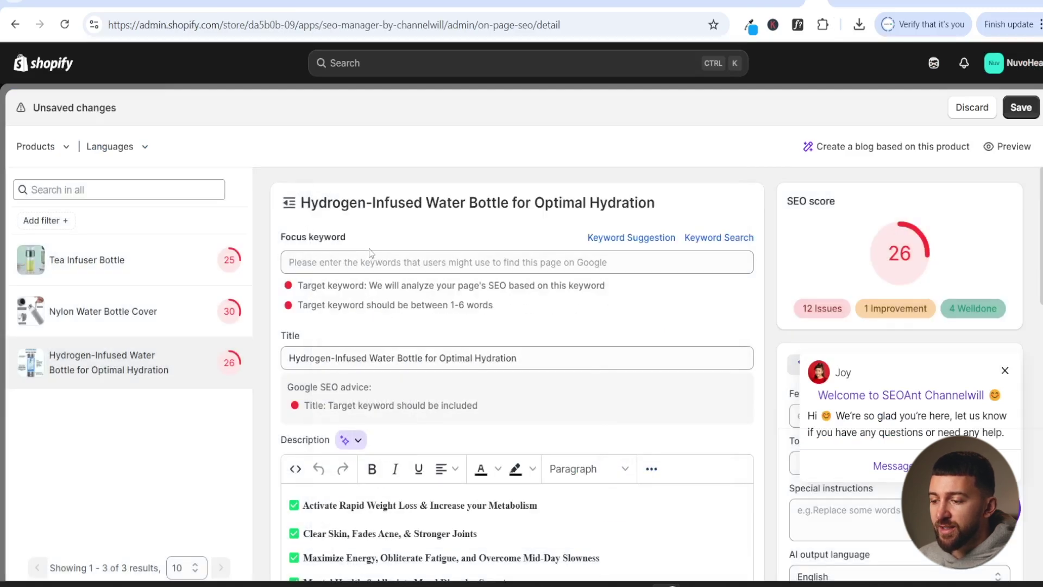
# Copy "hydrogen water bottle" from Google Trends into the product's Keyword Search and dismiss the chat greeting
pyautogui.click(701, 238)
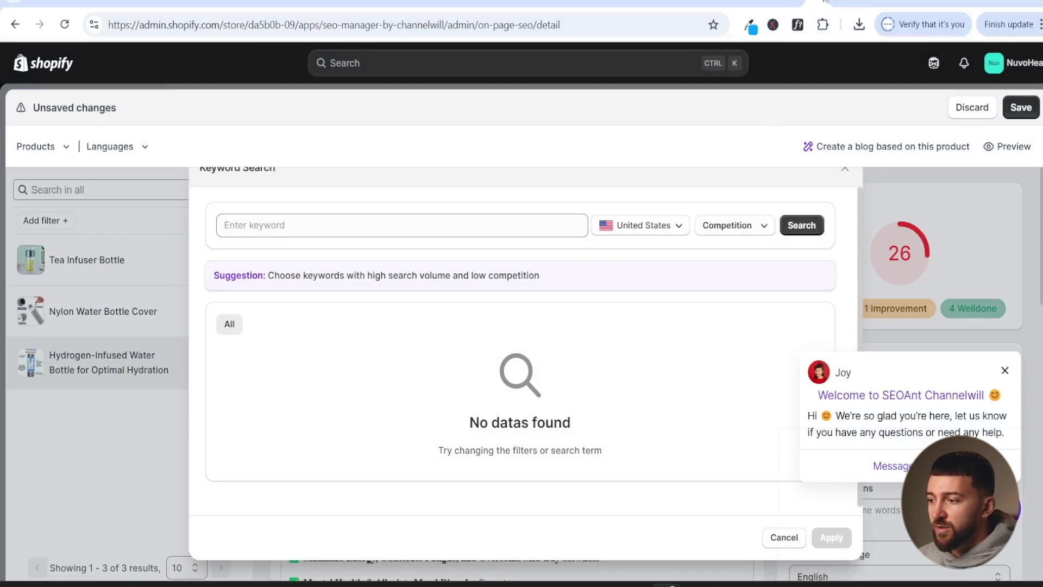
pyautogui.hotkey('ctrl', 'Tab')
pyautogui.click(327, 149)
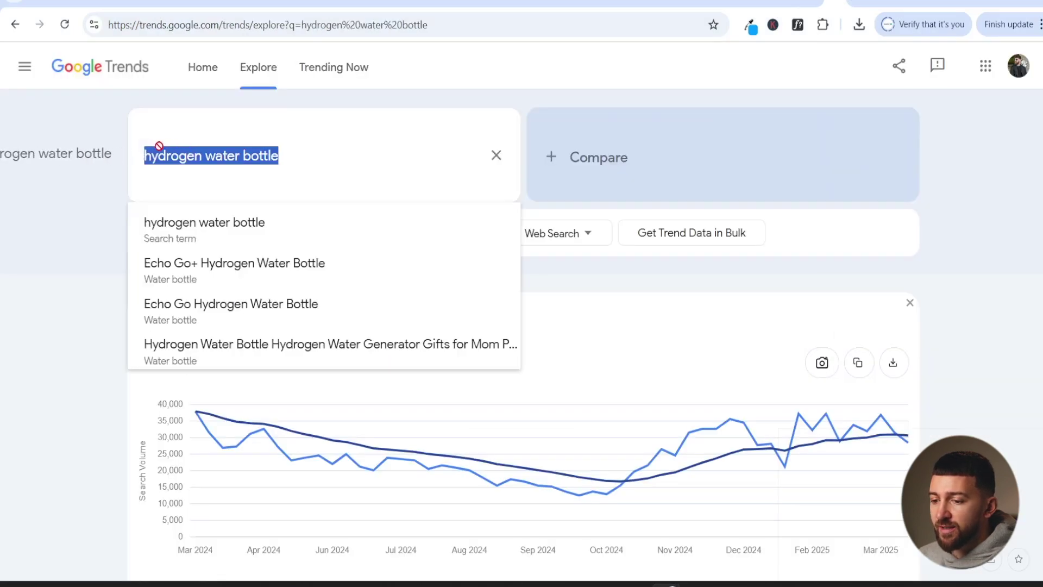
pyautogui.hotkey('ctrl', 'c')
pyautogui.hotkey('ctrl', 'shift', 'Tab')
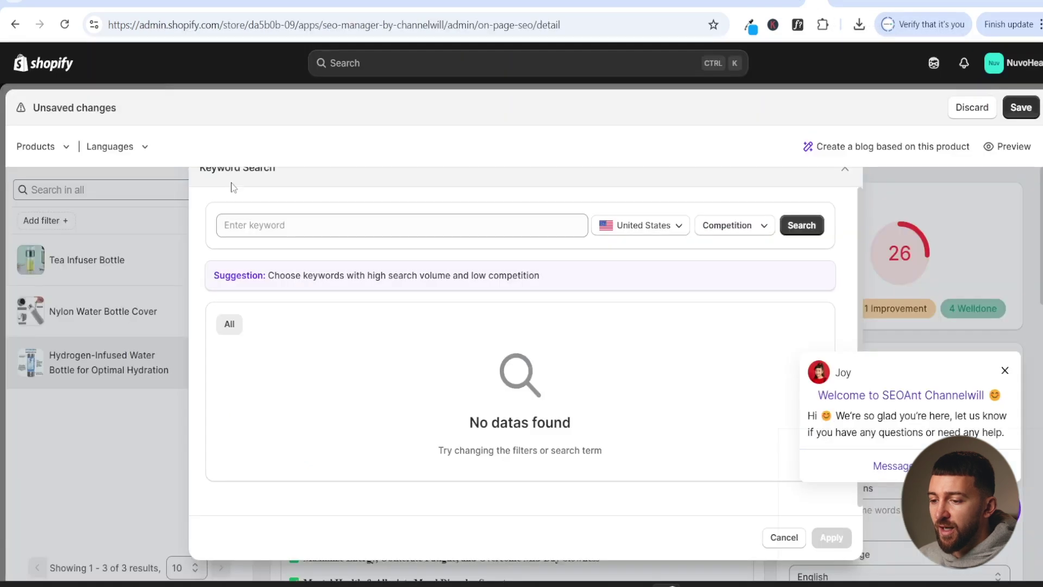
pyautogui.click(306, 224)
pyautogui.hotkey('ctrl', 'v')
pyautogui.click(320, 203)
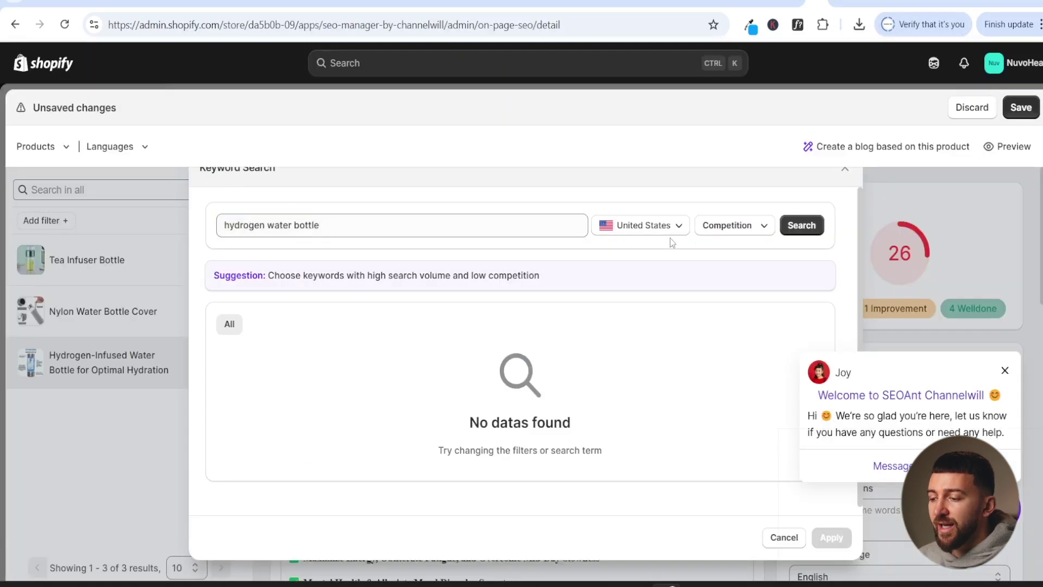
pyautogui.click(1004, 370)
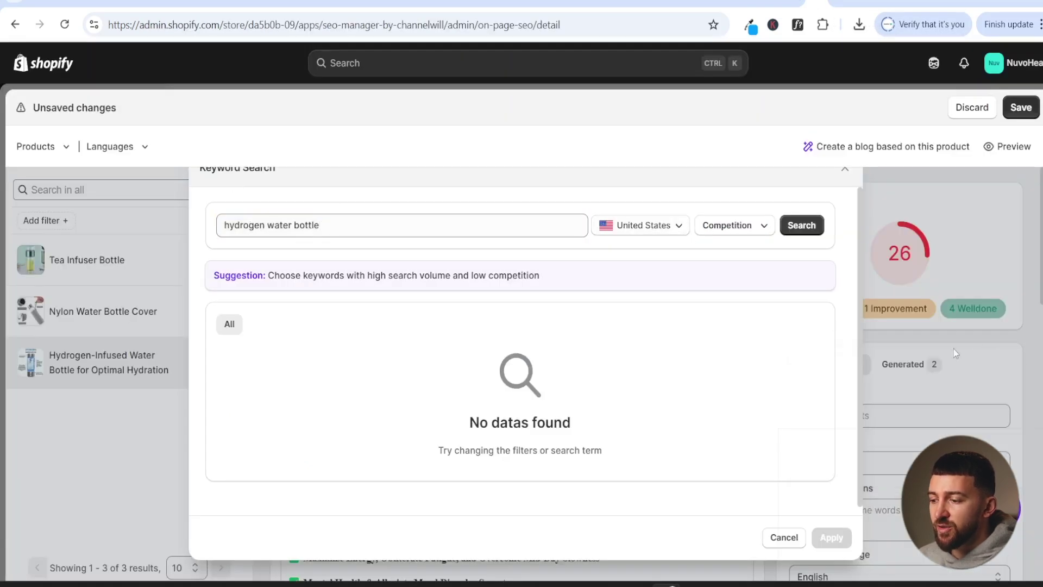
# Search United States keywords for "hydrogen water bottle" with High competition and examine their volumes and trends
pyautogui.click(728, 226)
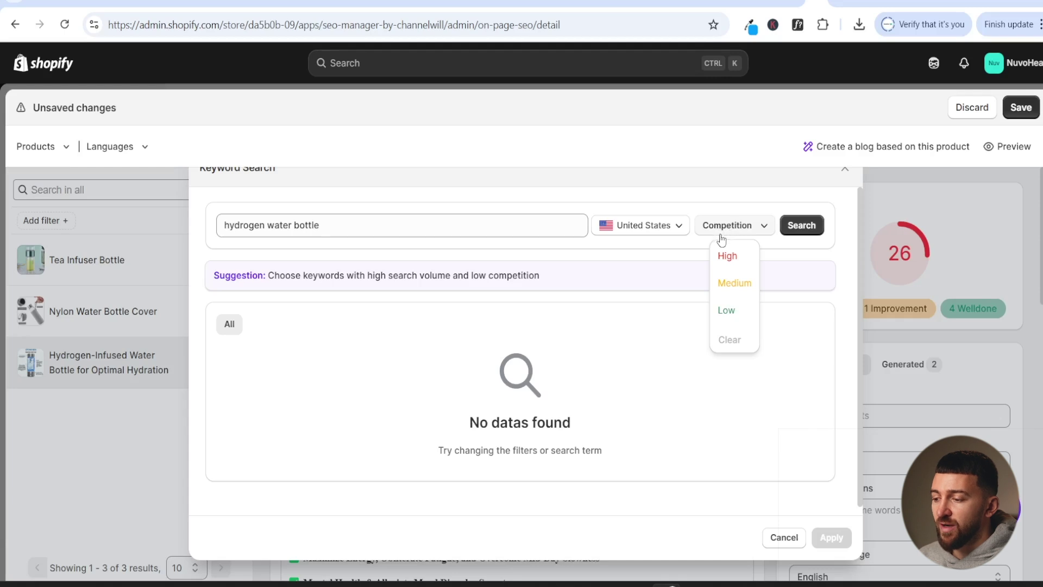
pyautogui.click(728, 255)
pyautogui.click(801, 225)
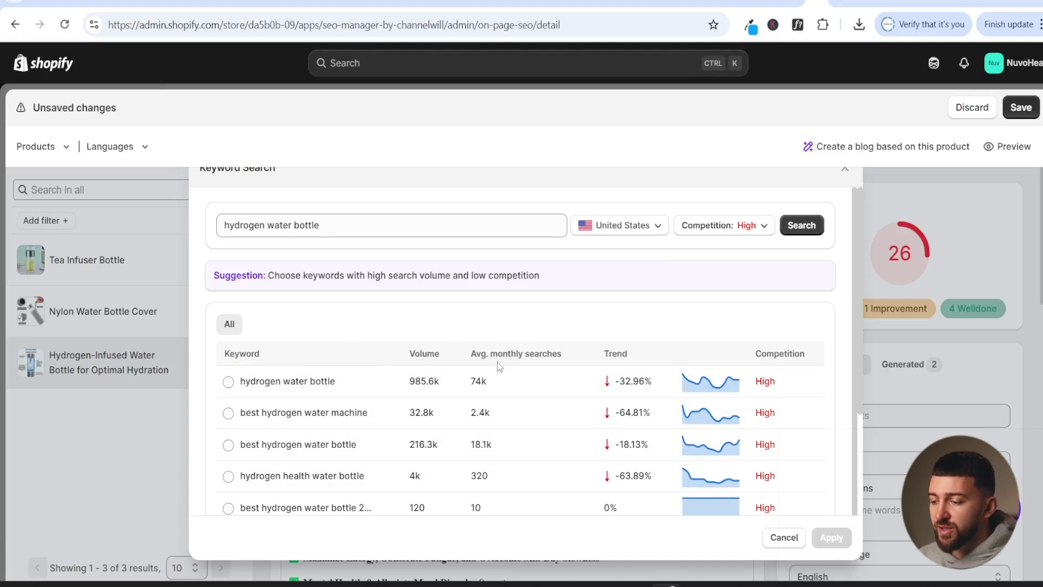
pyautogui.moveTo(667, 385)
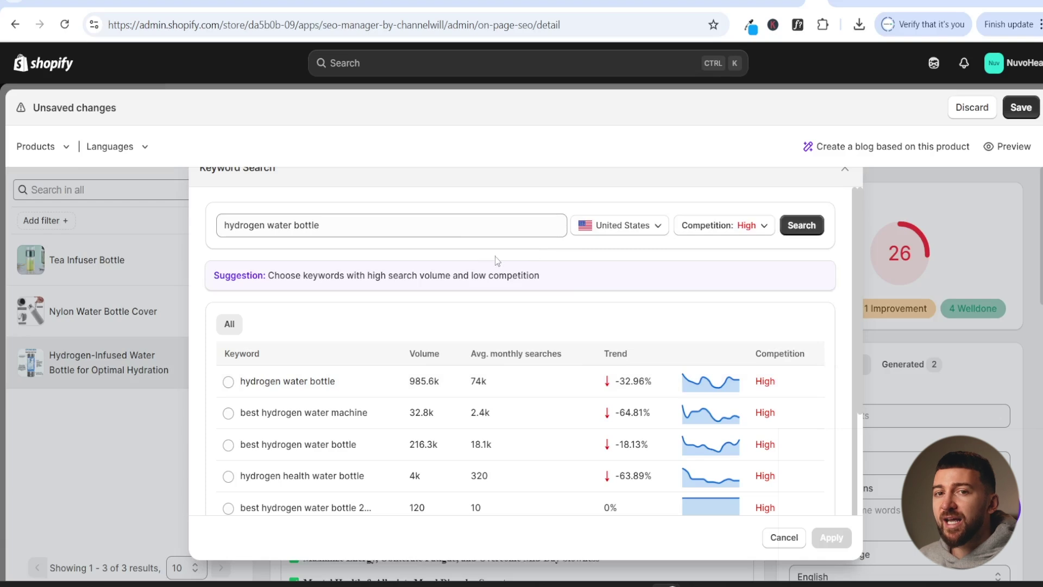
# Search the keywords again with Low competition and apply "hydrogen water infuser" as the product's focus keyword
pyautogui.click(729, 233)
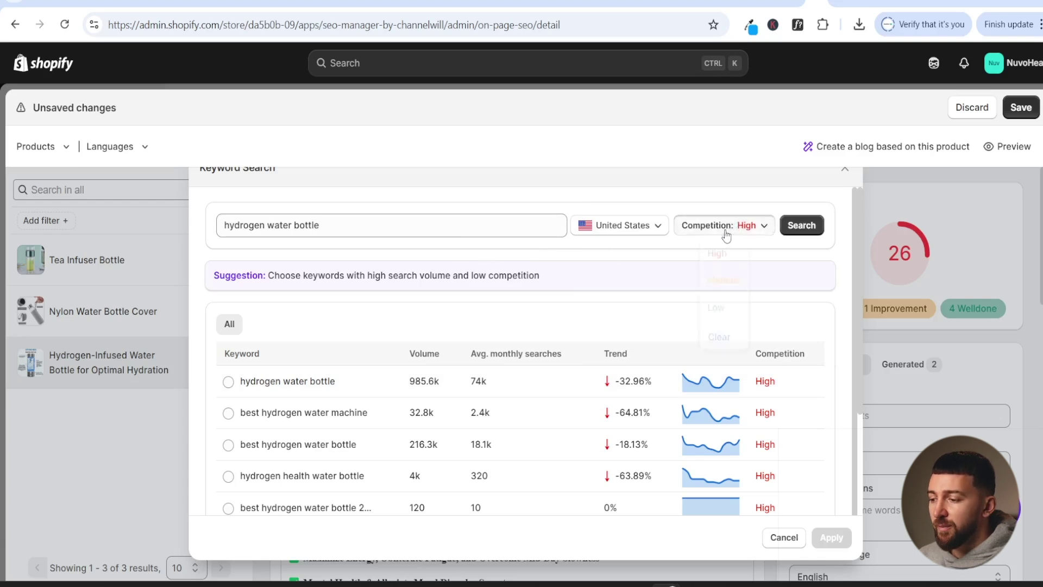
pyautogui.click(723, 310)
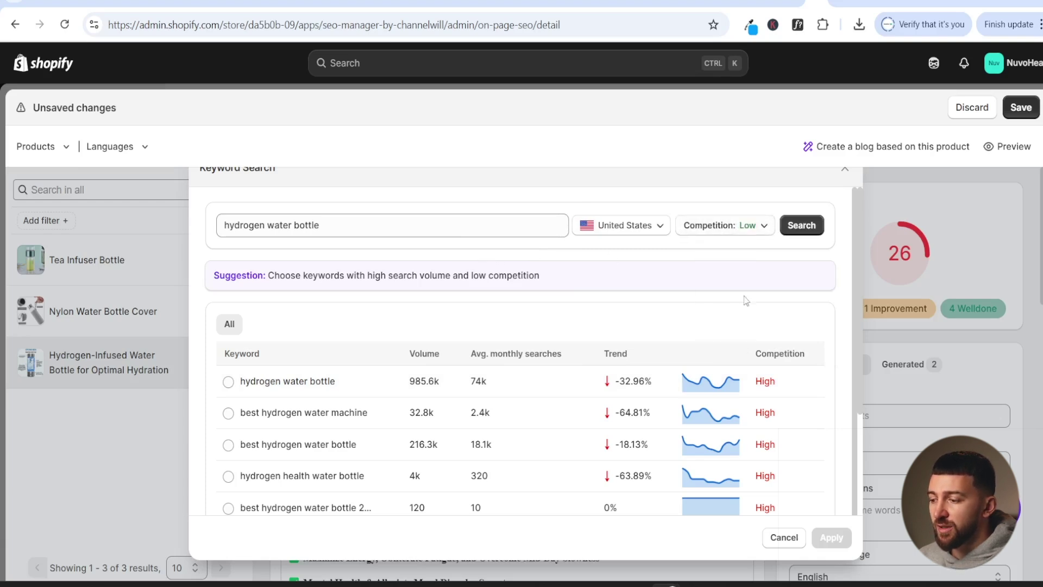
pyautogui.click(800, 227)
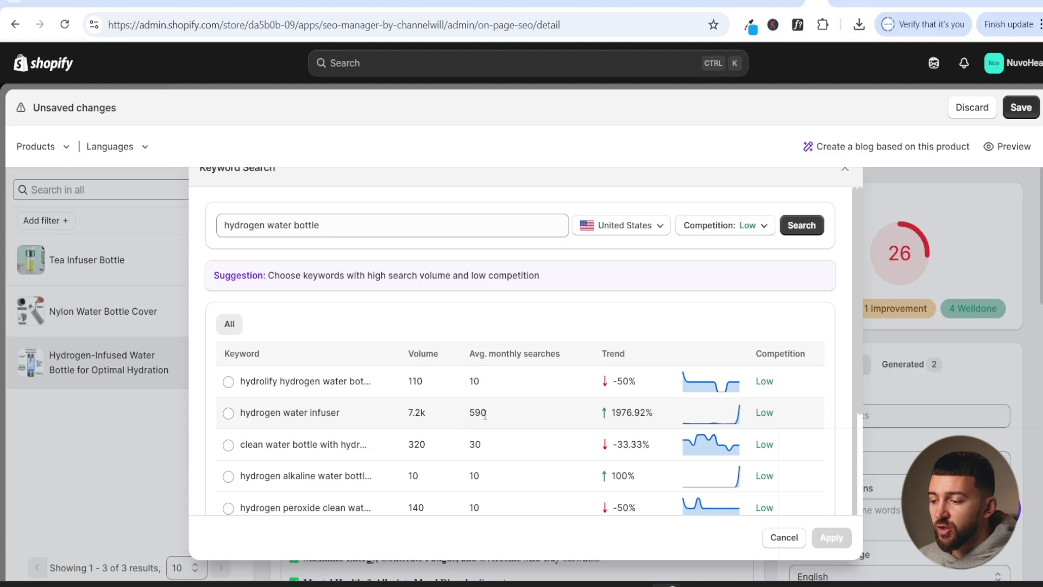
pyautogui.moveTo(741, 417)
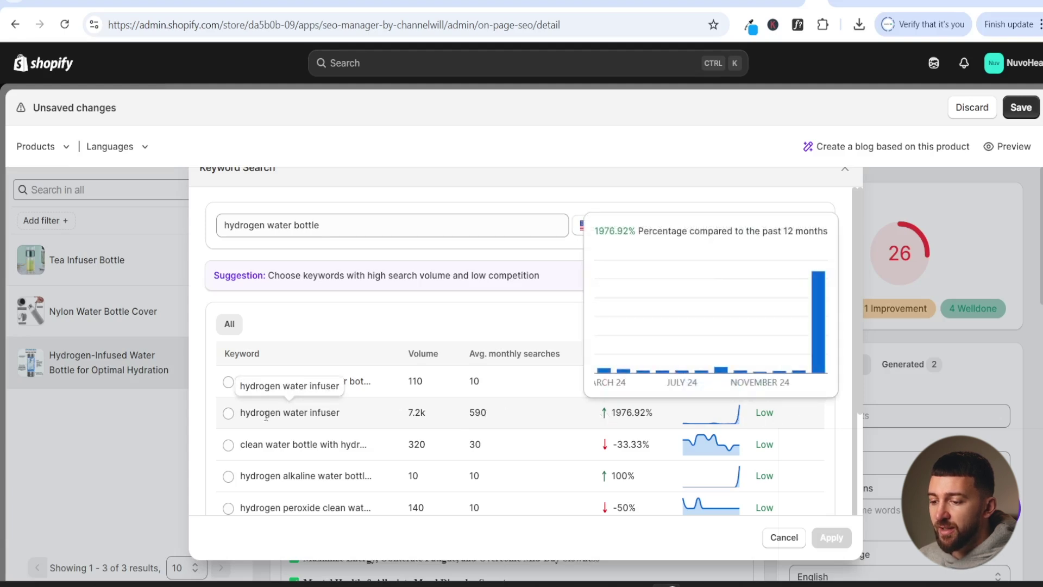
pyautogui.click(229, 416)
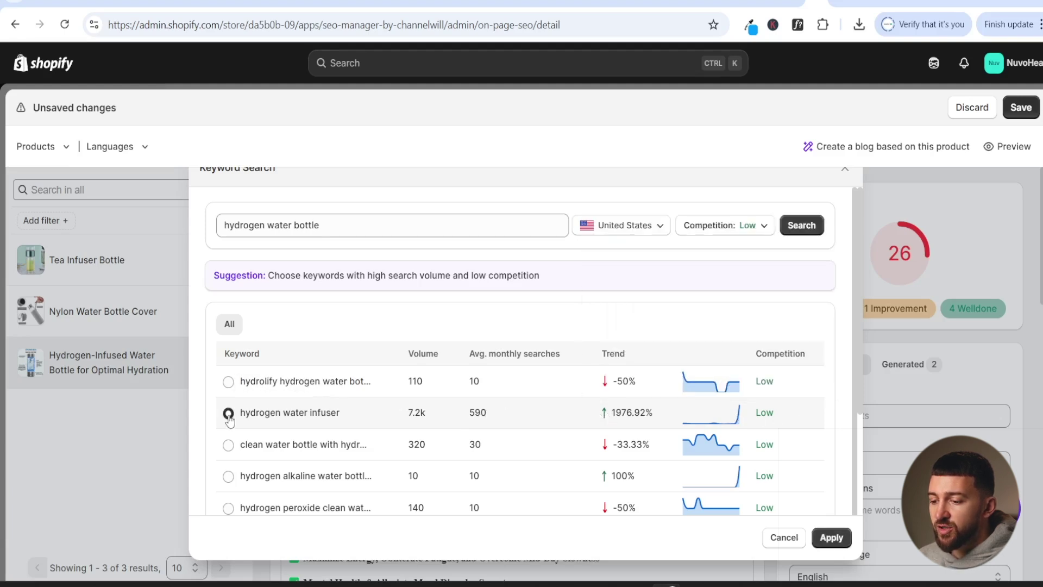
pyautogui.click(831, 538)
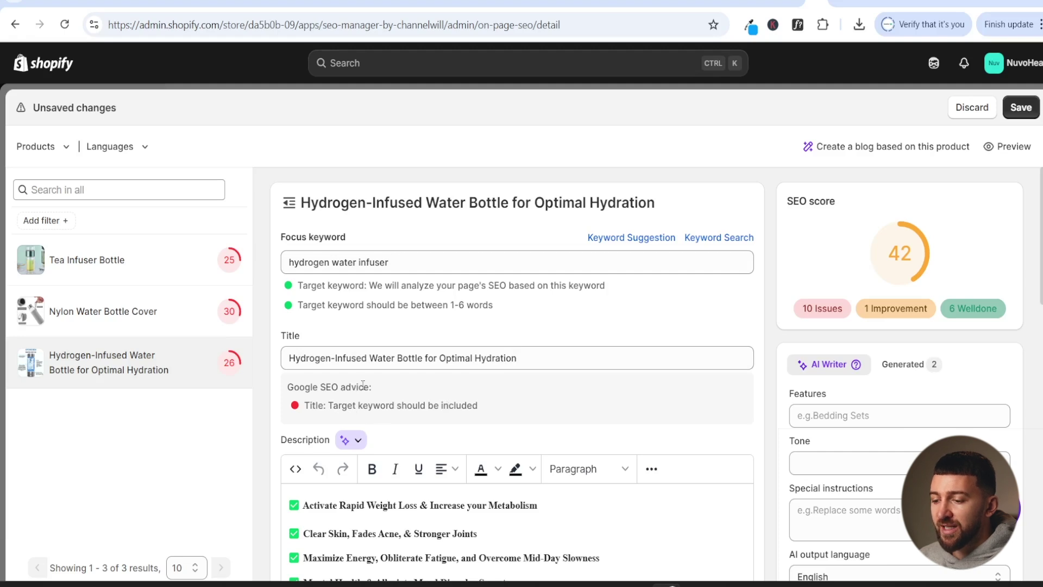
# Change the product title to "Hydrogen Water Infuser Bottle for Optimal Hydration" so it contains the focus keyword
pyautogui.click(290, 363)
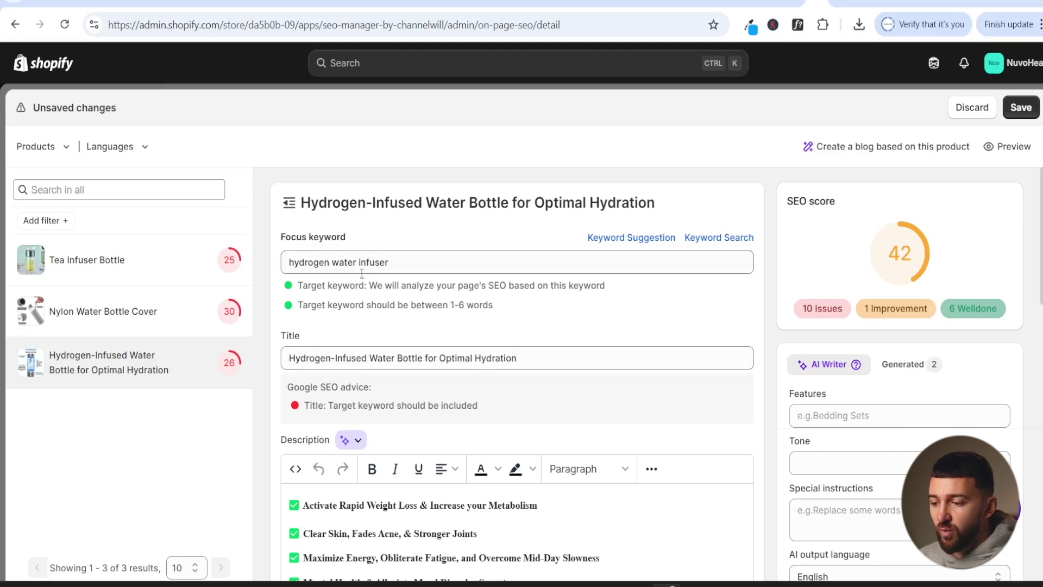
pyautogui.click(336, 357)
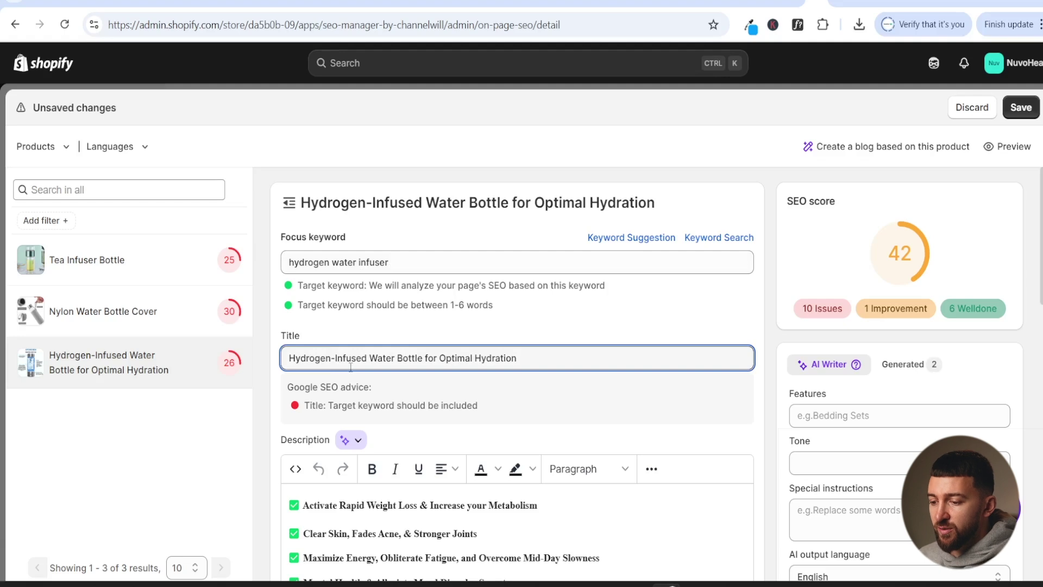
pyautogui.press('BackSpace')
pyautogui.doubleClick(383, 357)
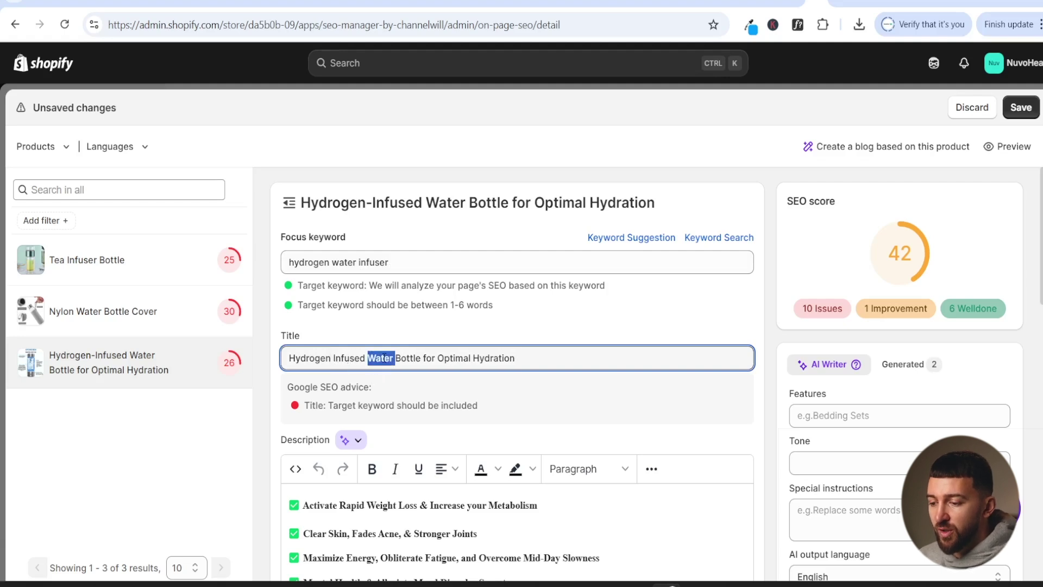
pyautogui.press('BackSpace')
pyautogui.press('BackSpace')
pyautogui.write('Water')
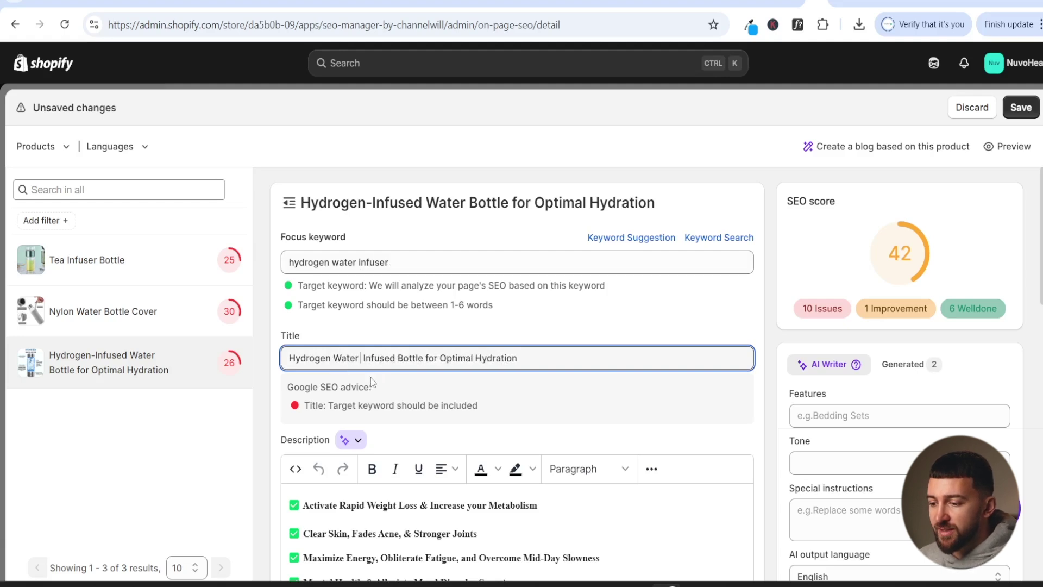
pyautogui.press('BackSpace')
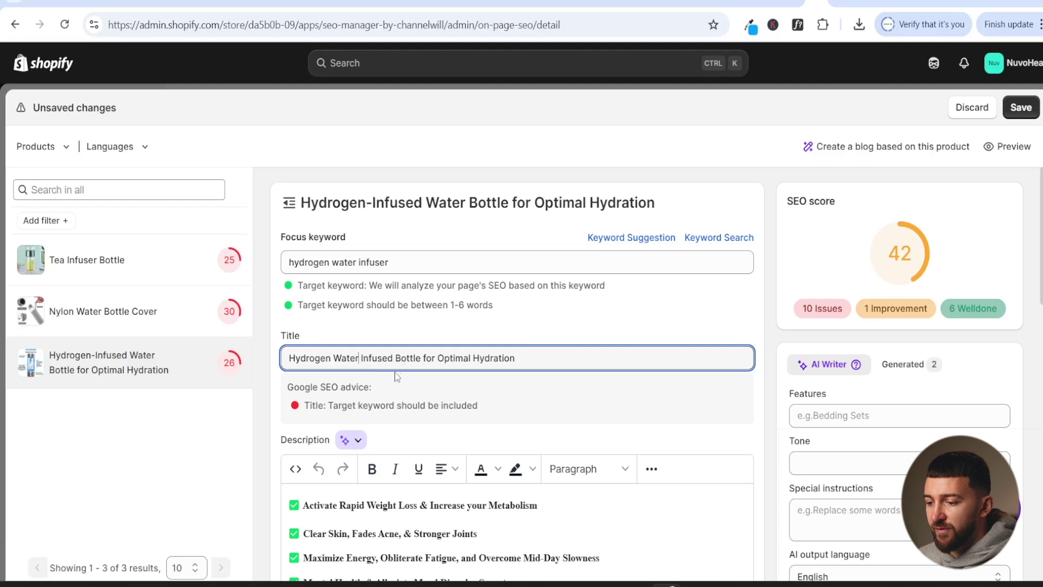
pyautogui.click(395, 359)
pyautogui.press('BackSpace')
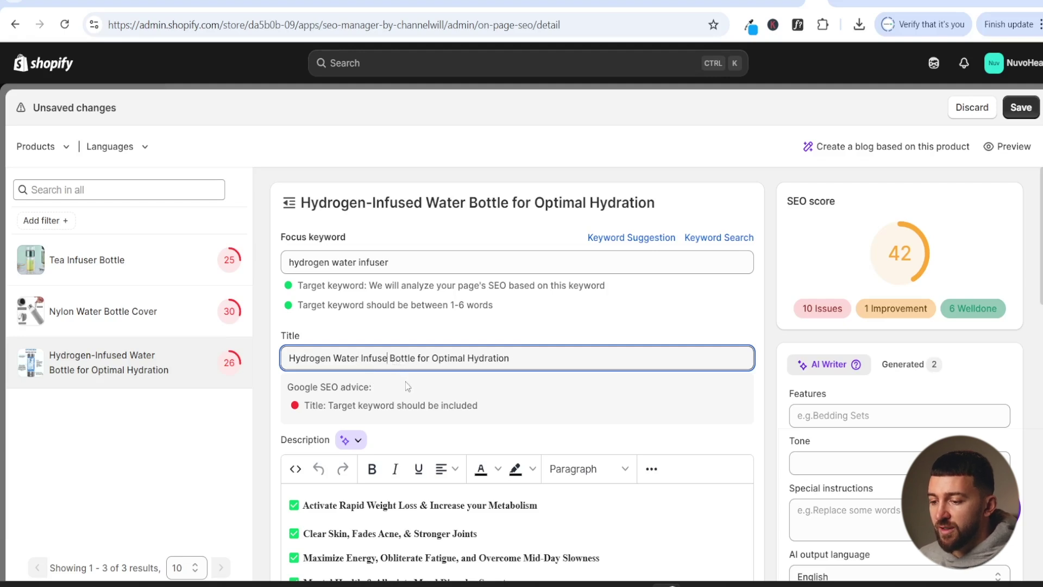
pyautogui.write('r')
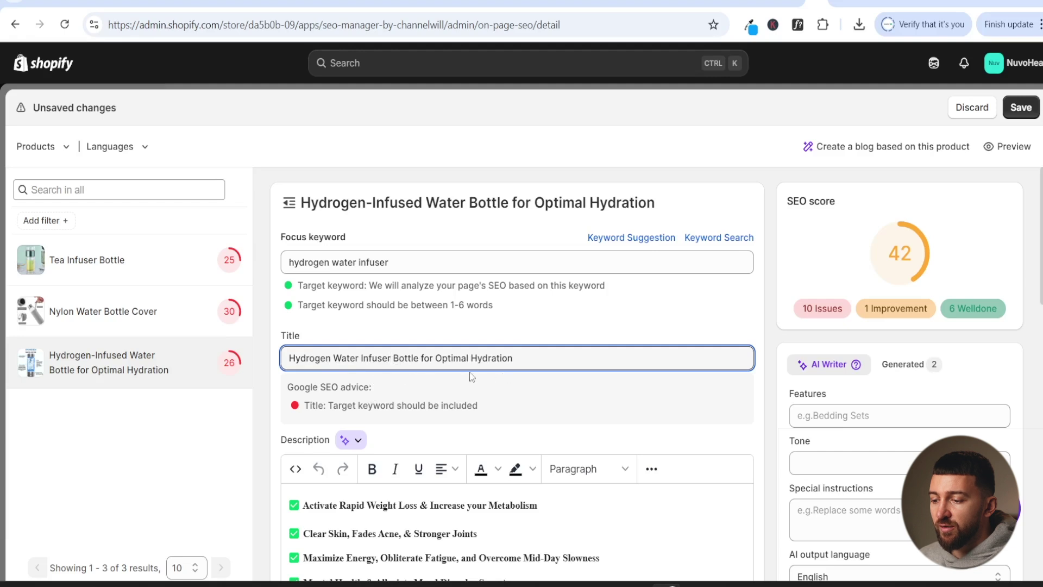
pyautogui.click(544, 384)
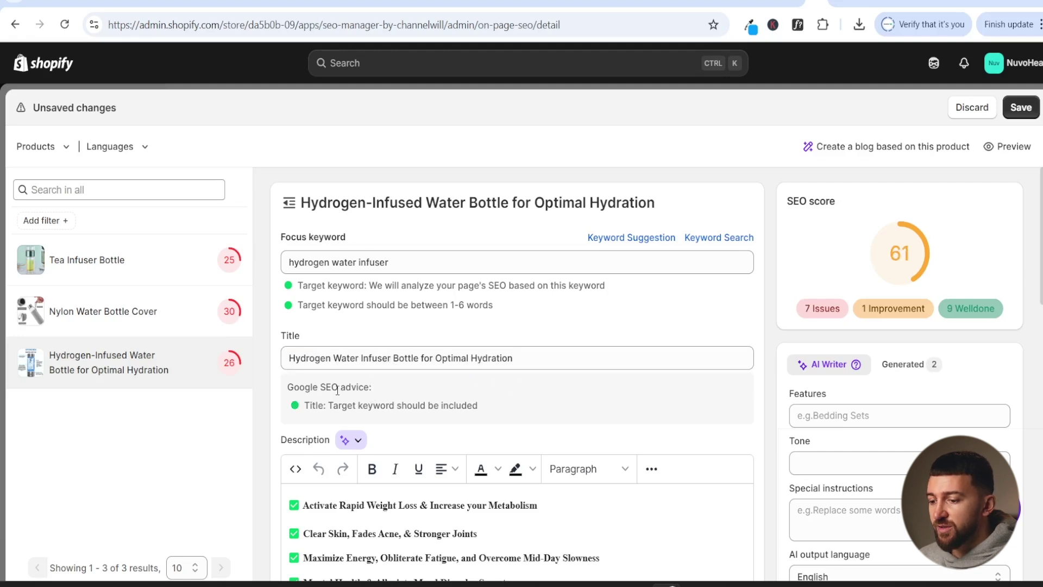
# Select the five benefit lines in the product description and start an AI Rephrase of them
pyautogui.scroll(-4, 497, 380)
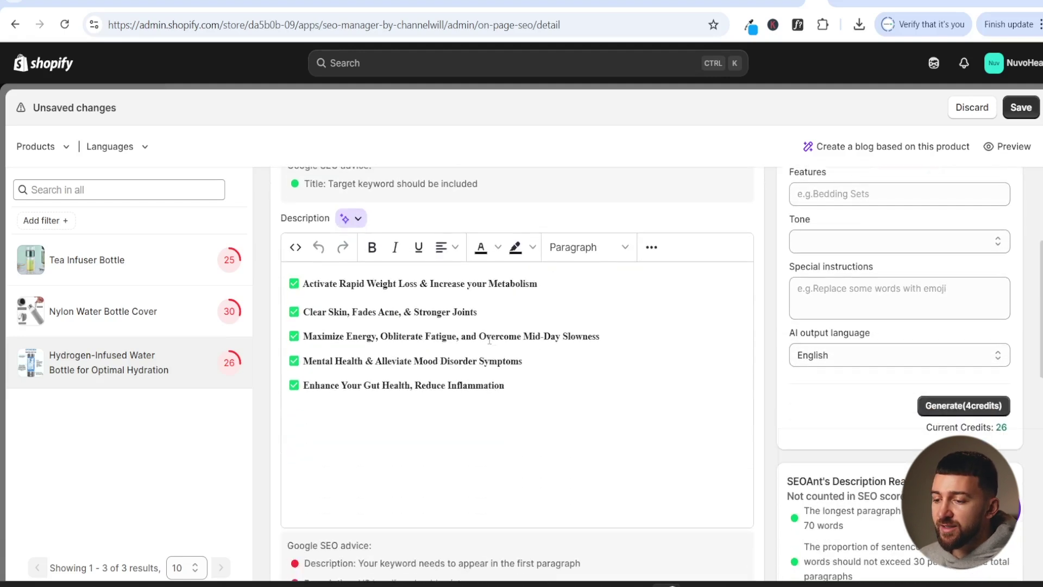
pyautogui.scroll(-1, 497, 342)
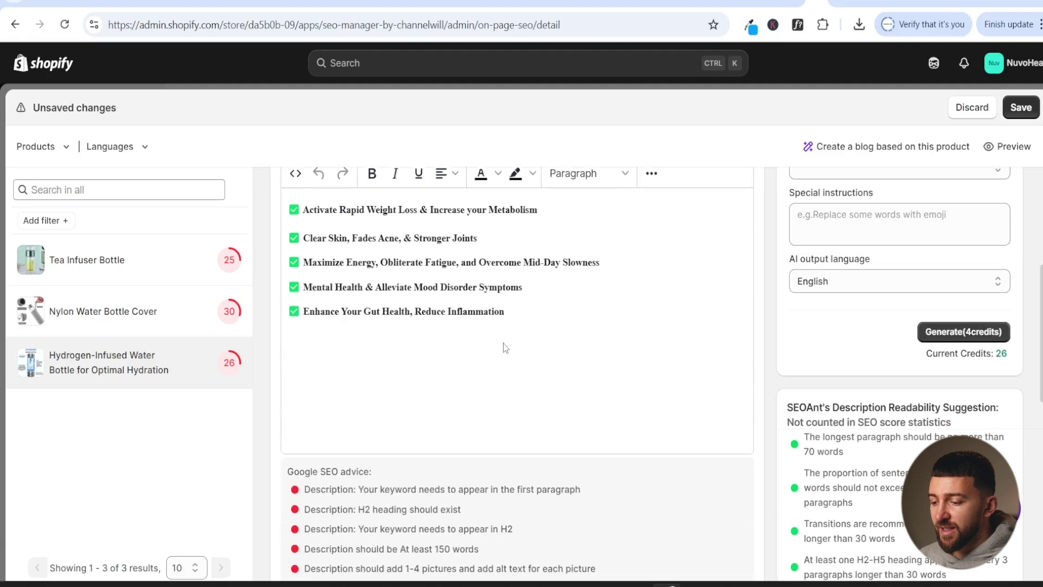
pyautogui.scroll(1, 518, 350)
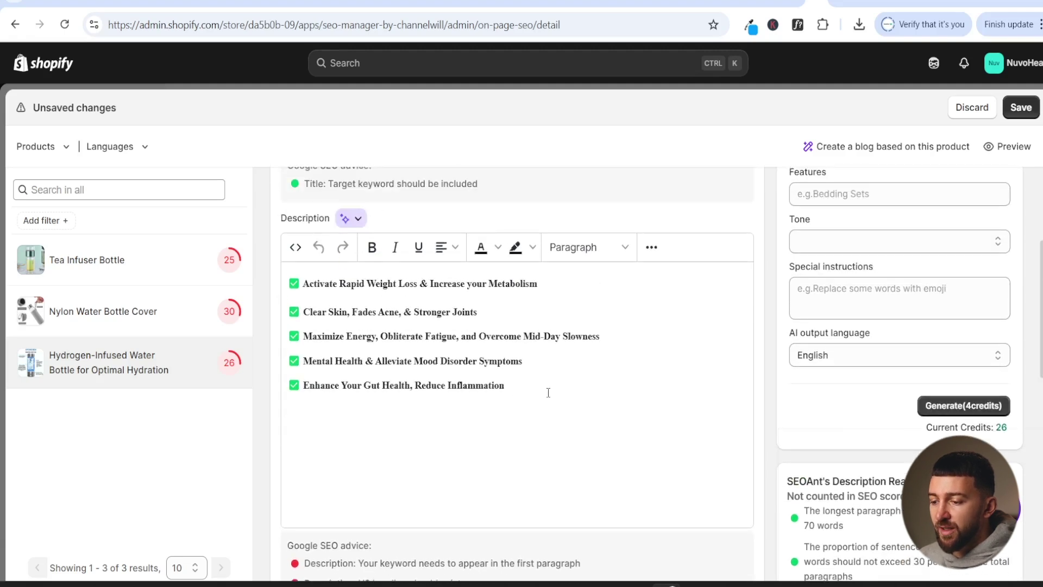
pyautogui.moveTo(548, 392); pyautogui.dragTo(292, 277)
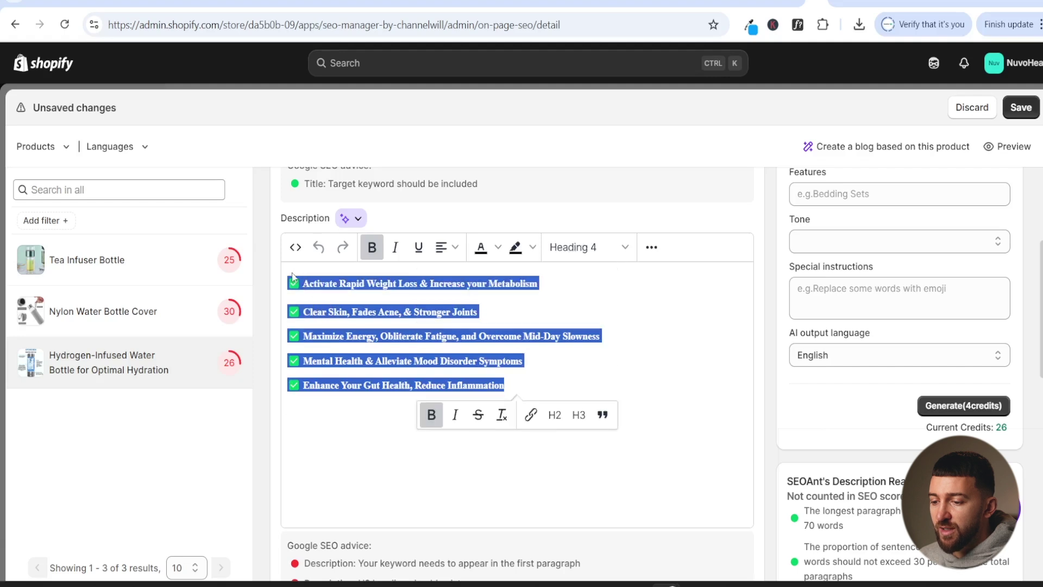
pyautogui.click(347, 219)
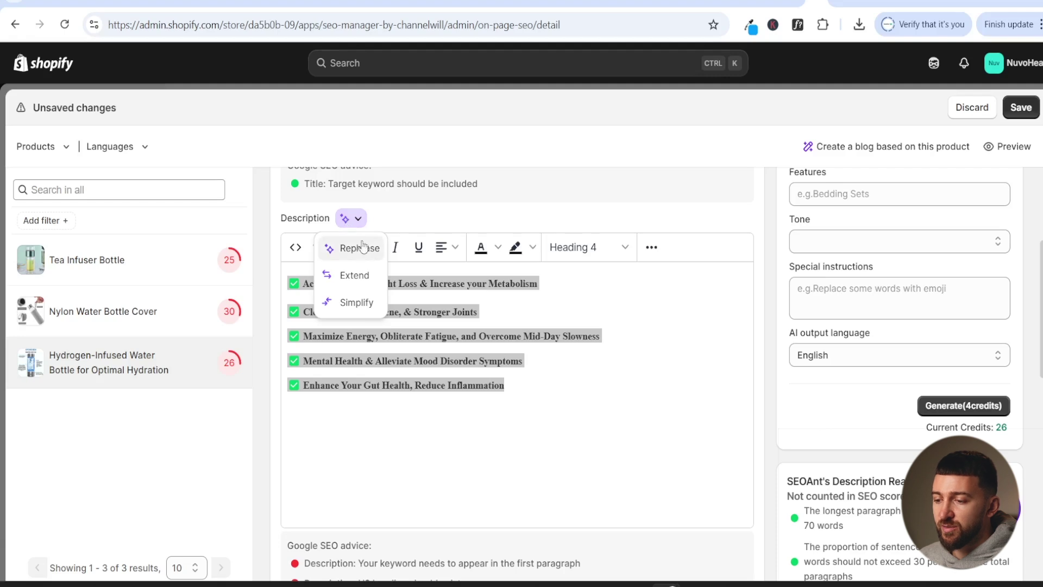
pyautogui.click(354, 248)
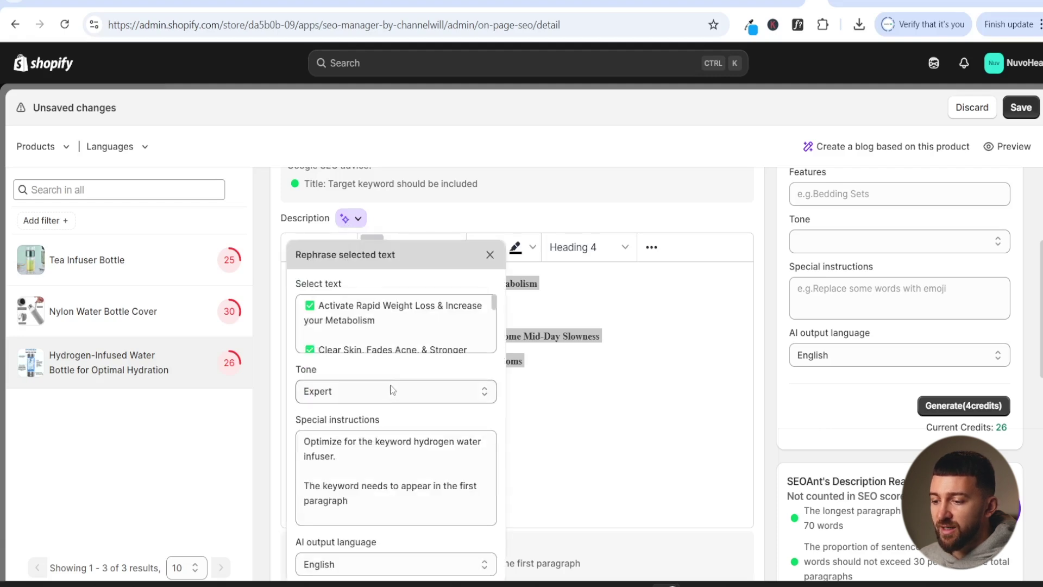
# Rephrase the selected text in an Expert tone optimized for "hydrogen water infuser" and insert the optimized content into the description
pyautogui.click(357, 395)
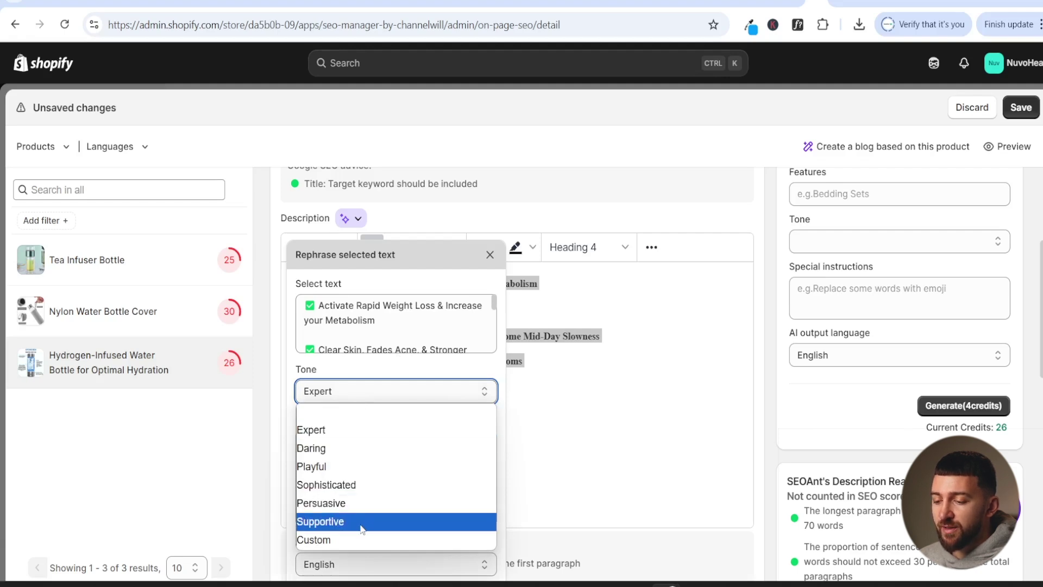
pyautogui.click(347, 429)
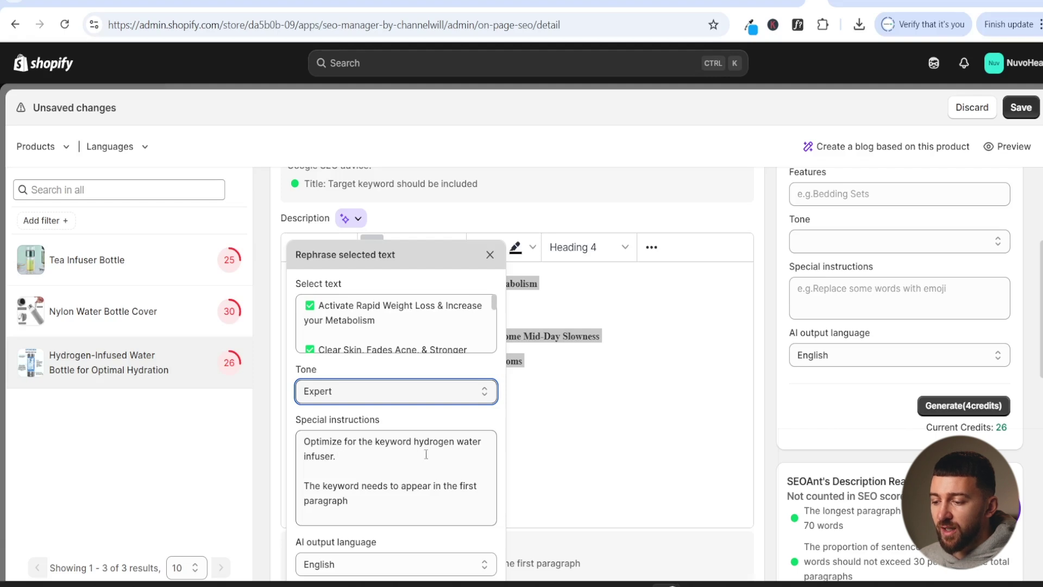
pyautogui.scroll(-1, 415, 437)
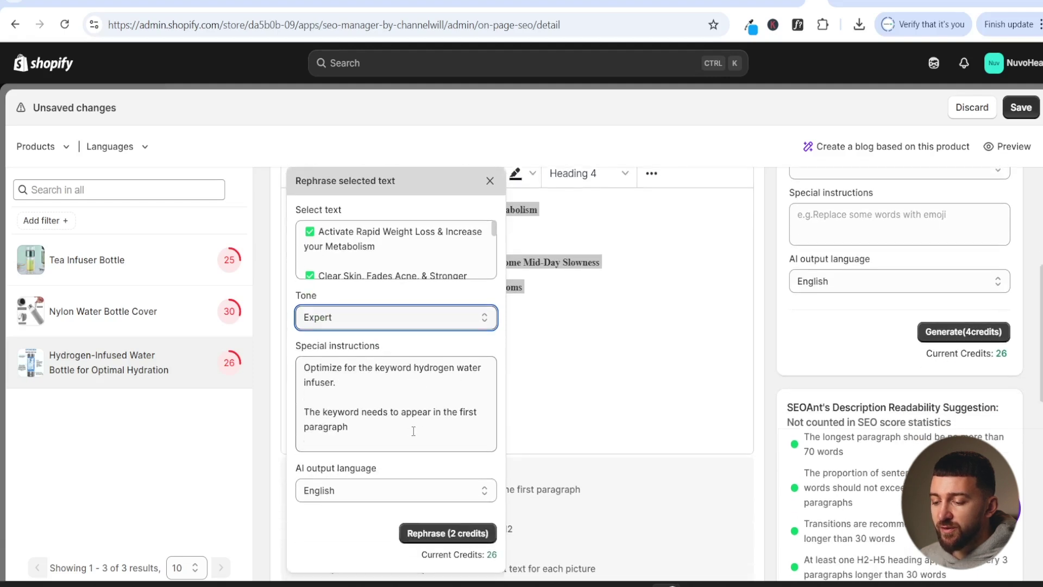
pyautogui.click(440, 534)
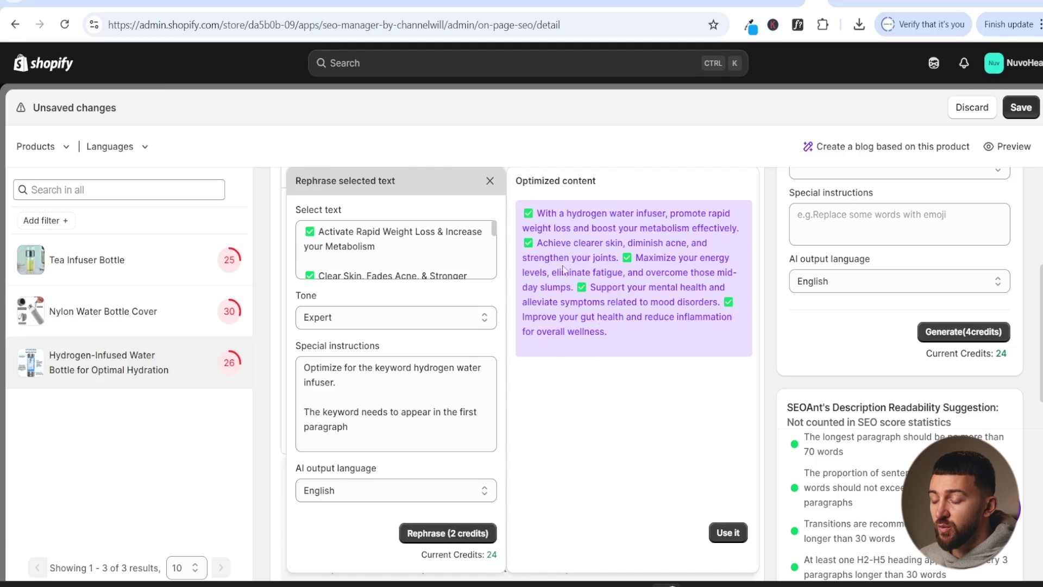
pyautogui.click(726, 534)
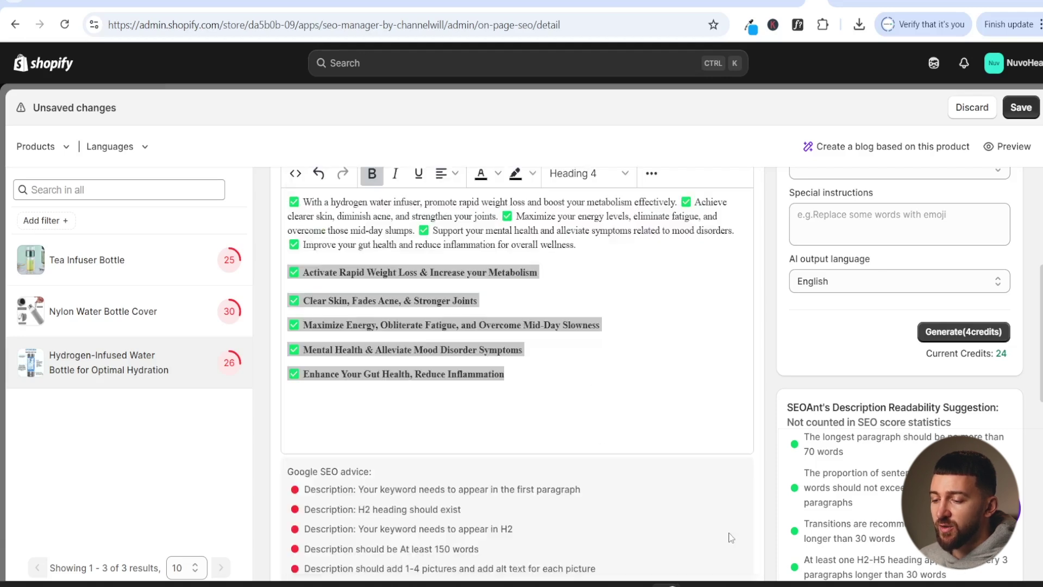
# Compare the description's Google SEO advice with the ChatGPT prompt used to write the Hydrogen Water Infuser product description
pyautogui.scroll(-3, 592, 348)
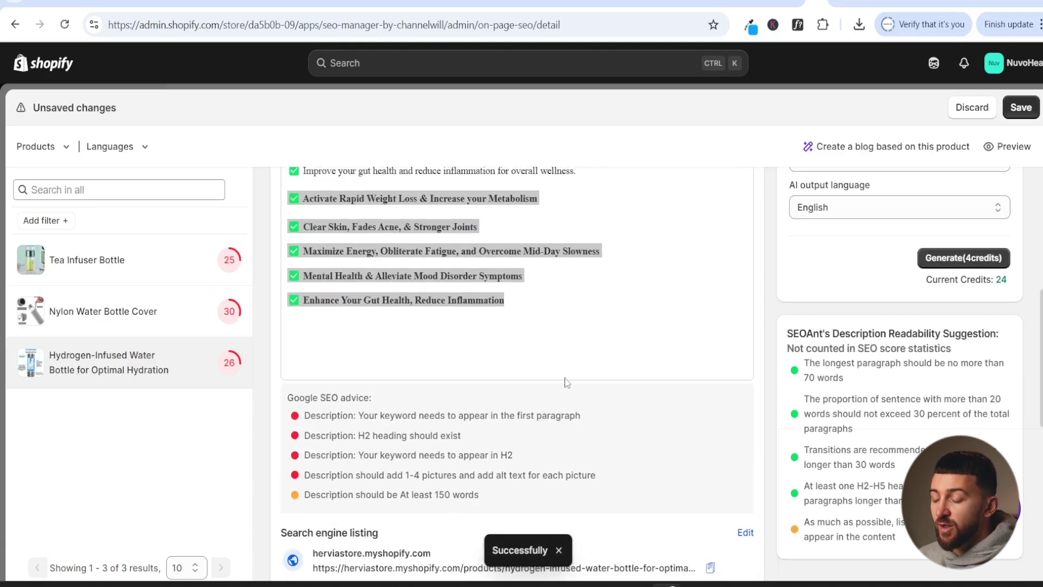
pyautogui.scroll(-1, 592, 348)
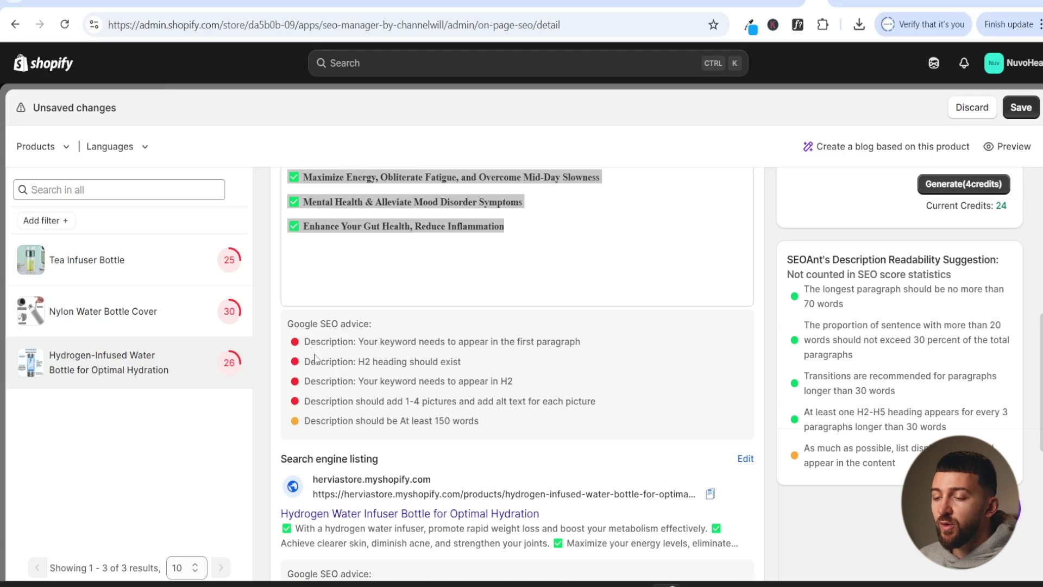
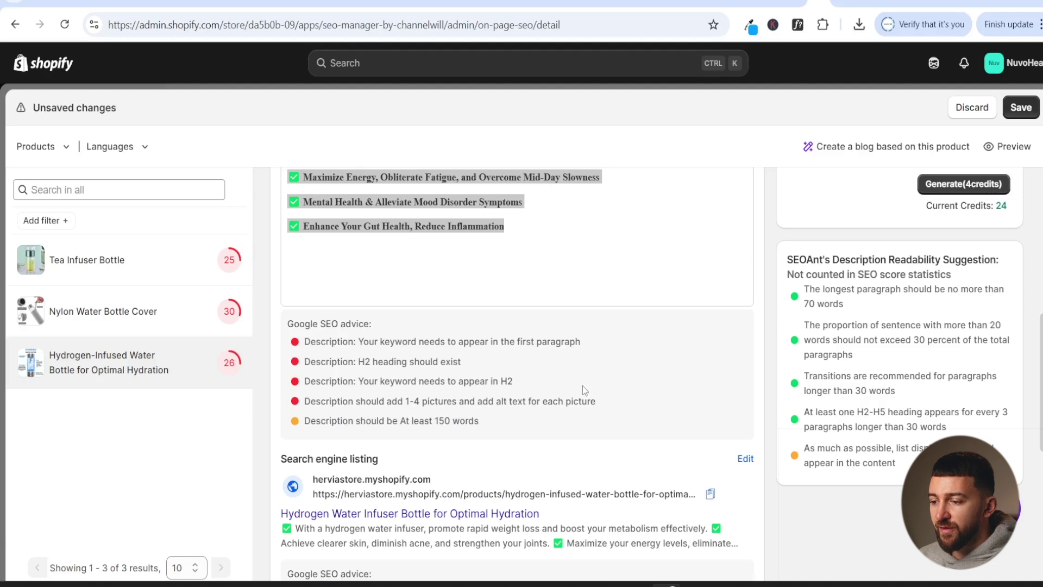
pyautogui.click(796, 2)
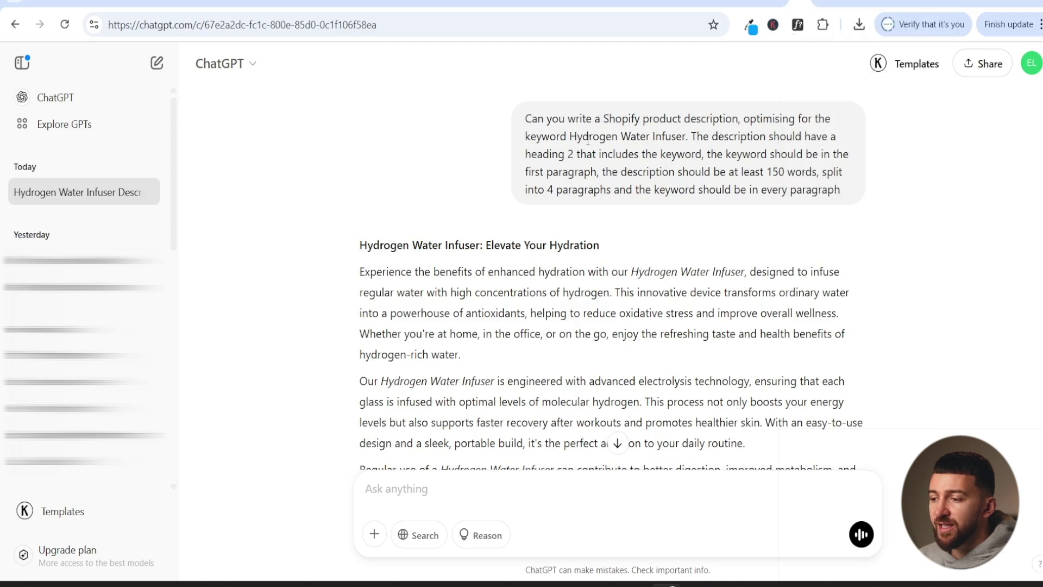
pyautogui.moveTo(567, 135); pyautogui.dragTo(682, 137)
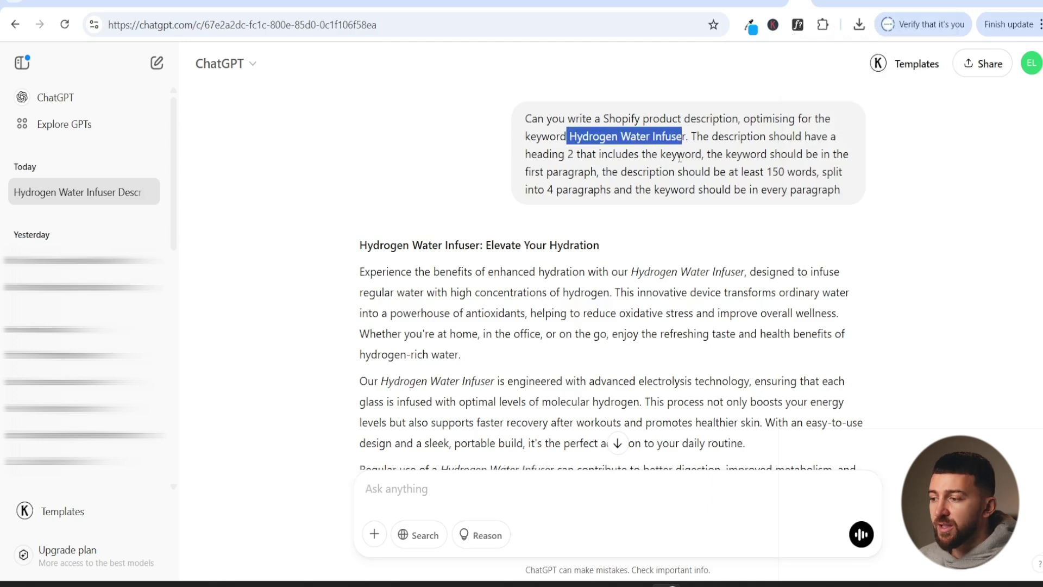
pyautogui.hotkey('ctrl', 'Tab')
pyautogui.scroll(8, 311, 267)
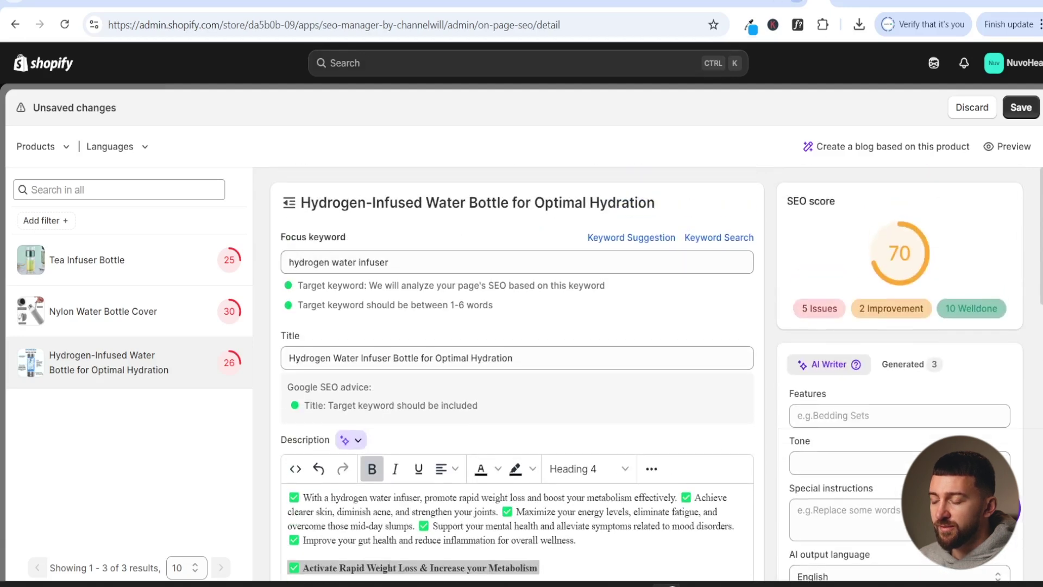
pyautogui.hotkey('ctrl', 'shift', 'Tab')
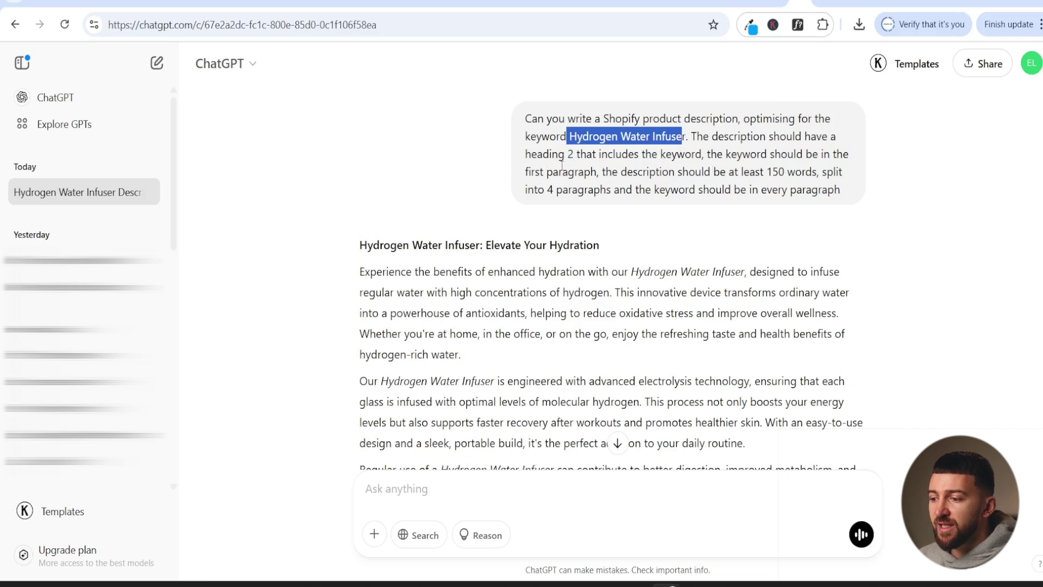
pyautogui.click(543, 172)
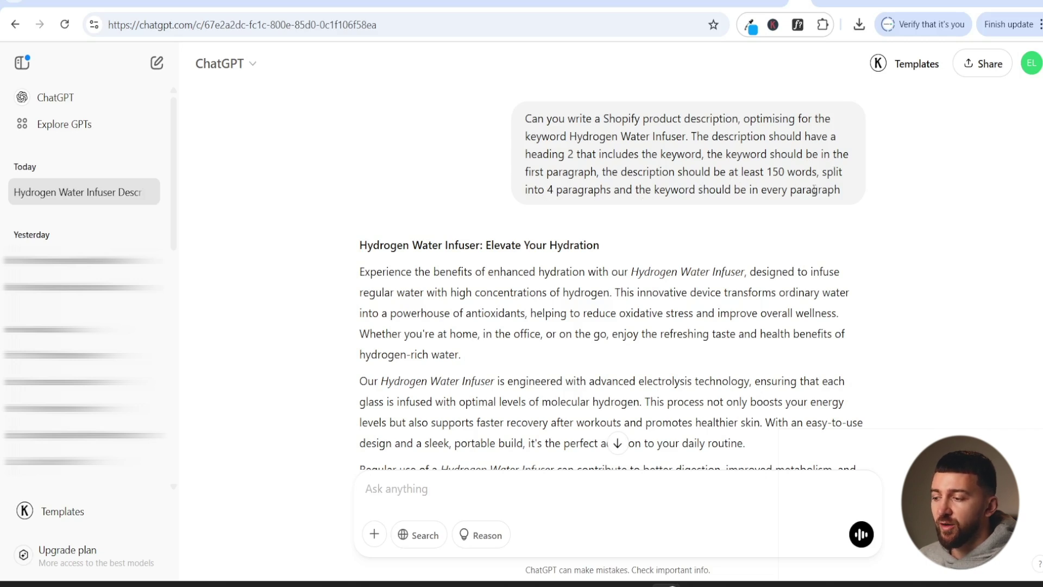
pyautogui.moveTo(838, 190); pyautogui.dragTo(825, 171)
pyautogui.click(824, 172)
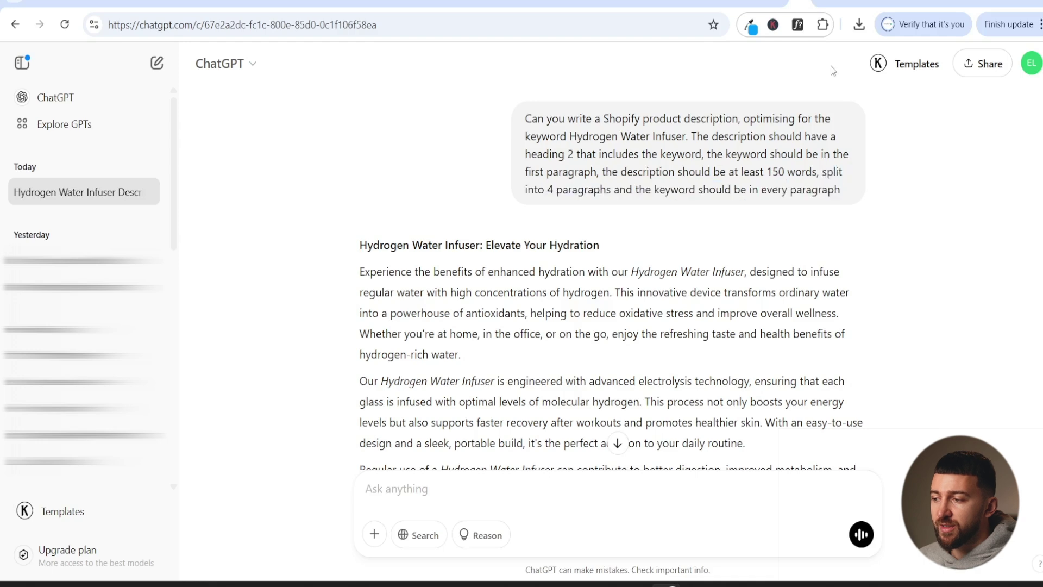
pyautogui.click(825, 5)
pyautogui.scroll(-7, 482, 375)
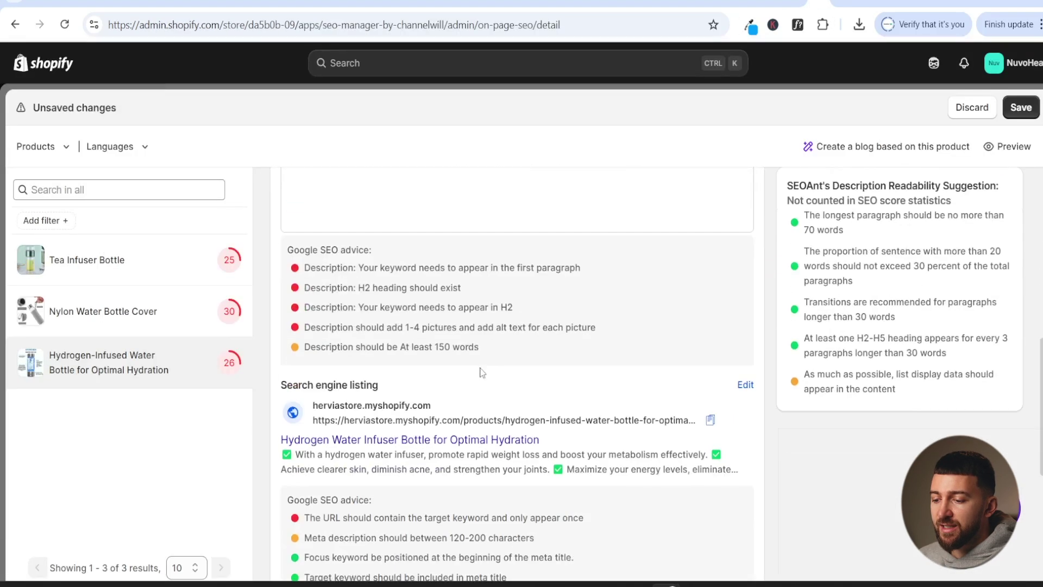
pyautogui.scroll(1, 431, 288)
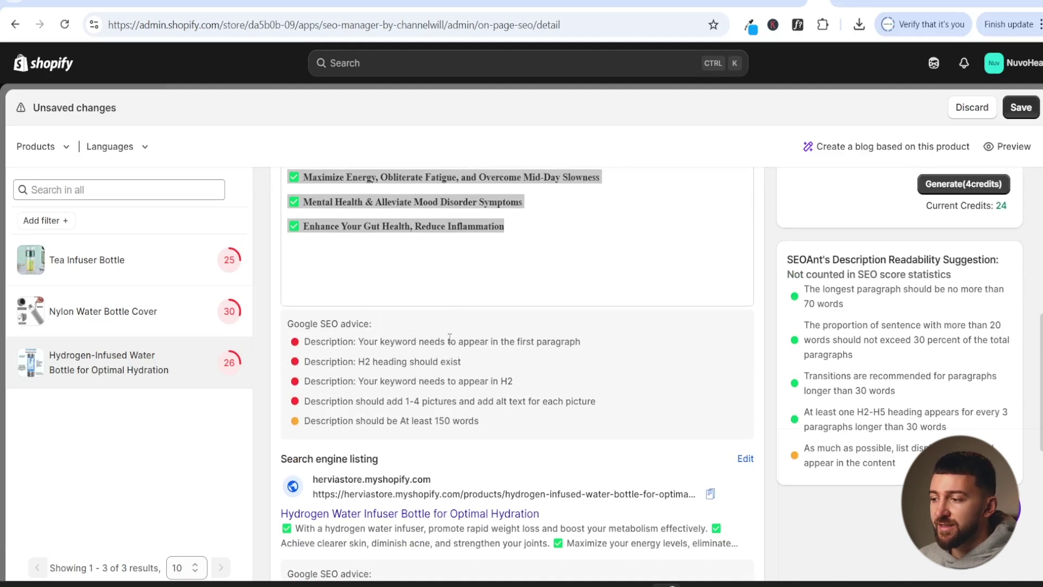
# Copy the whole generated description in ChatGPT, from the heading "Hydrogen Water Infuser: Elevate Your Hydration" through the last paragraph
pyautogui.click(798, 5)
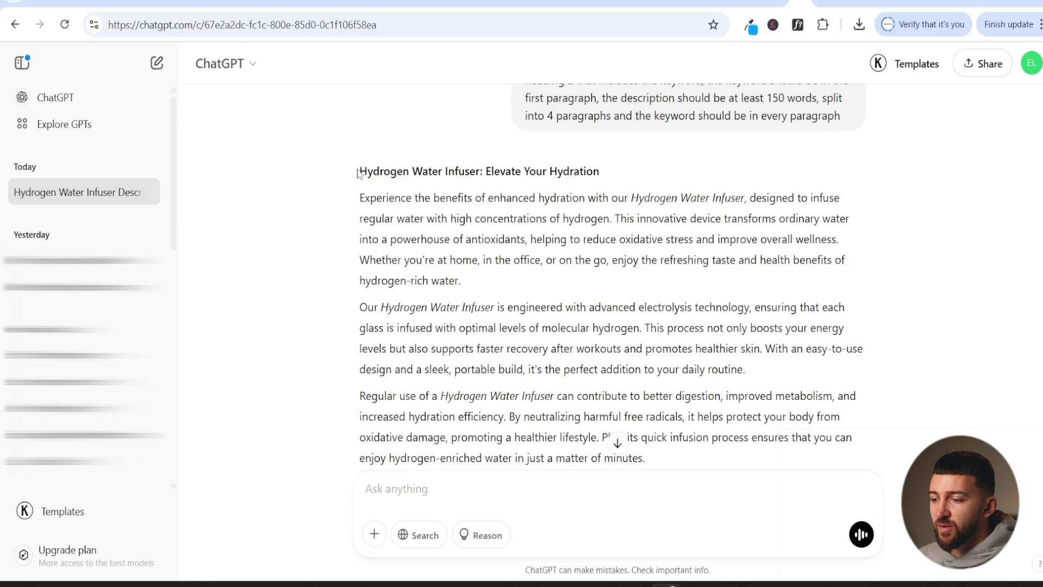
pyautogui.moveTo(358, 173); pyautogui.dragTo(815, 391)
pyautogui.hotkey('ctrl', 'c')
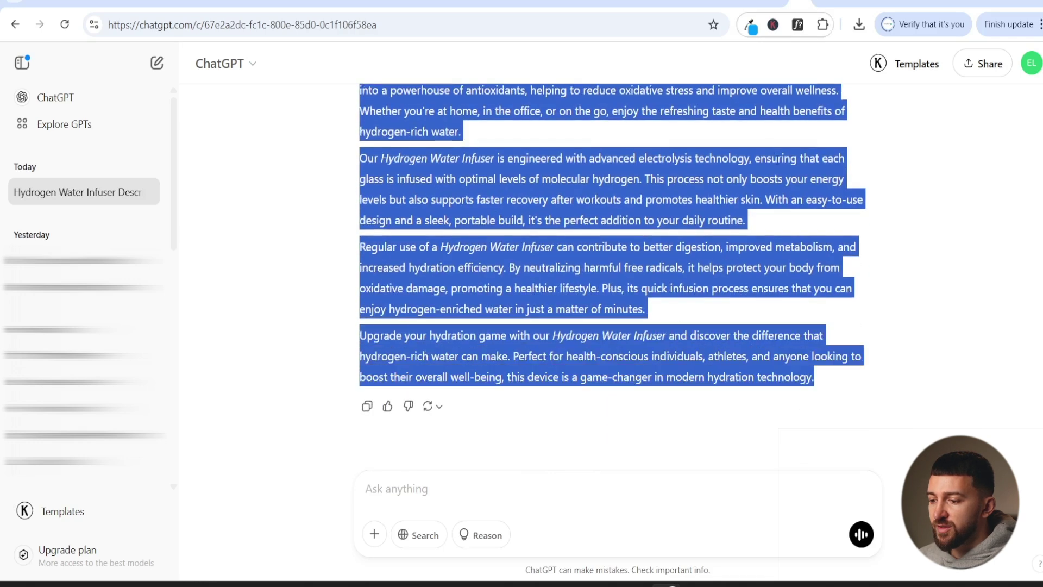
# Return to the Shopify product page and replace the rephrased paragraph above the five benefit lines with the copied ChatGPT description
pyautogui.click(818, 5)
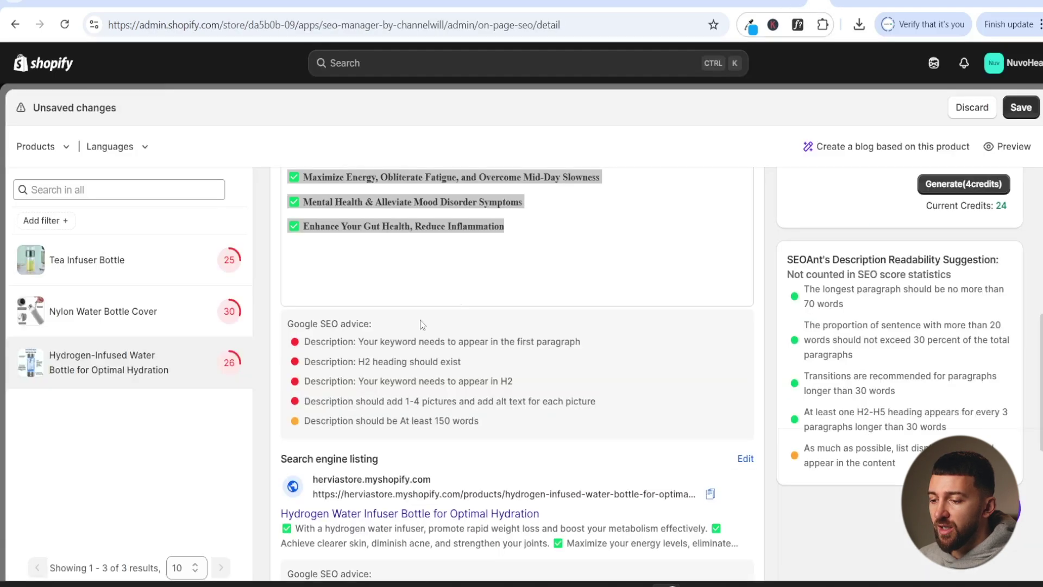
pyautogui.scroll(2, 468, 290)
pyautogui.click(535, 317)
pyautogui.scroll(3, 561, 323)
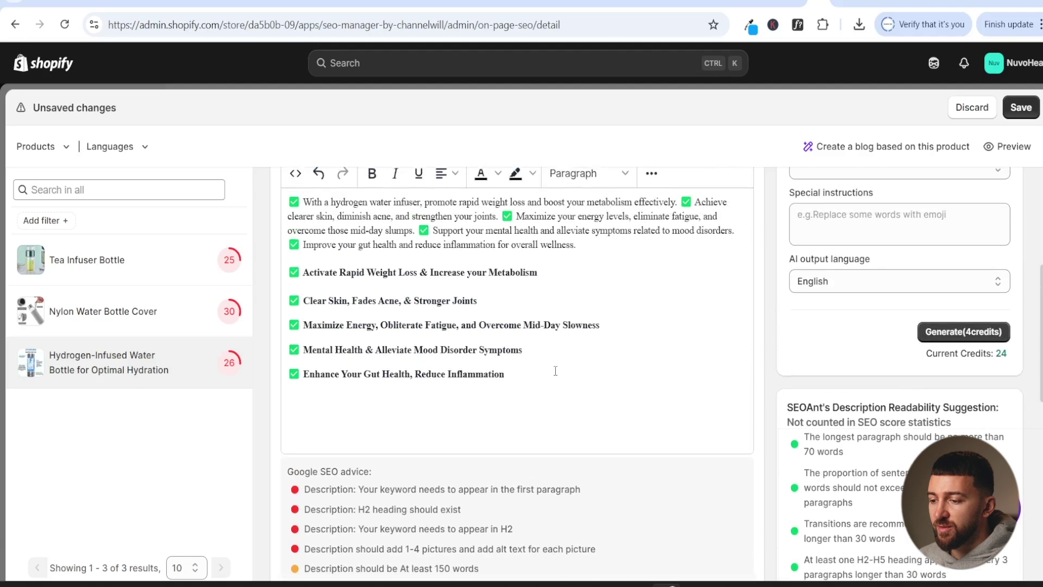
pyautogui.moveTo(503, 372); pyautogui.dragTo(366, 270)
pyautogui.moveTo(326, 234); pyautogui.dragTo(358, 249)
pyautogui.click(432, 354)
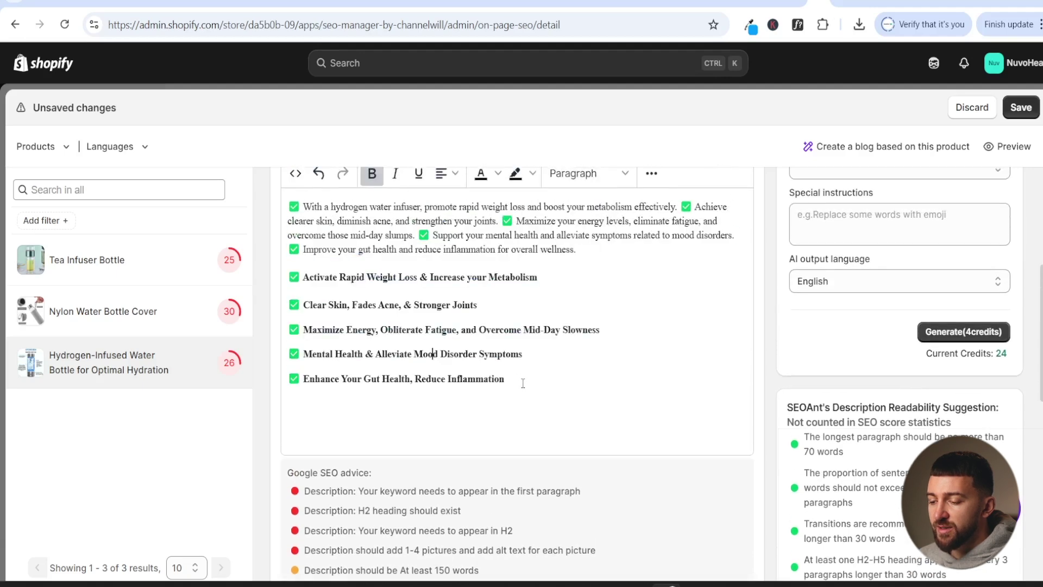
pyautogui.moveTo(598, 251); pyautogui.dragTo(289, 205)
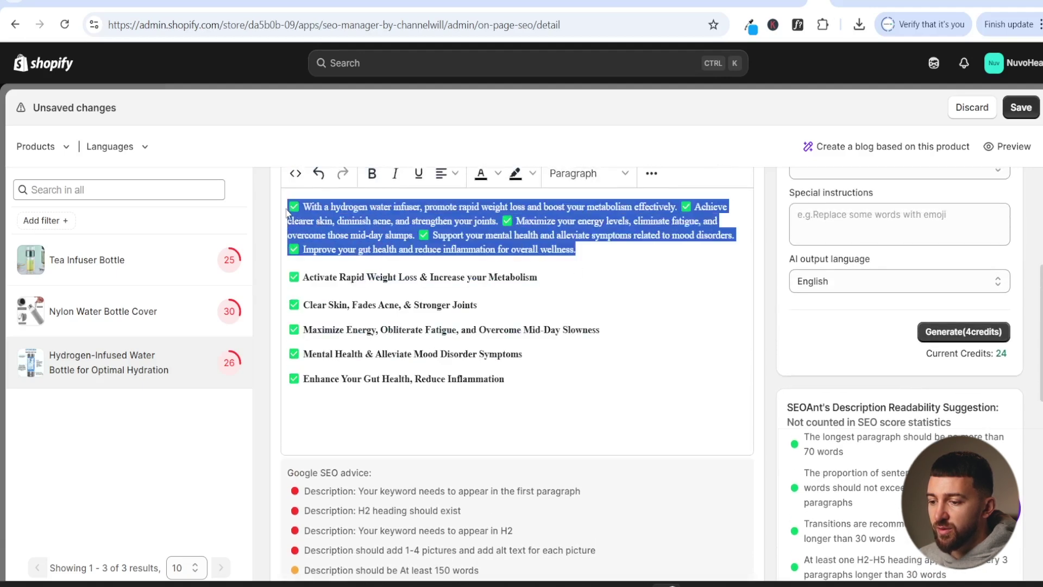
pyautogui.hotkey('ctrl', 'v')
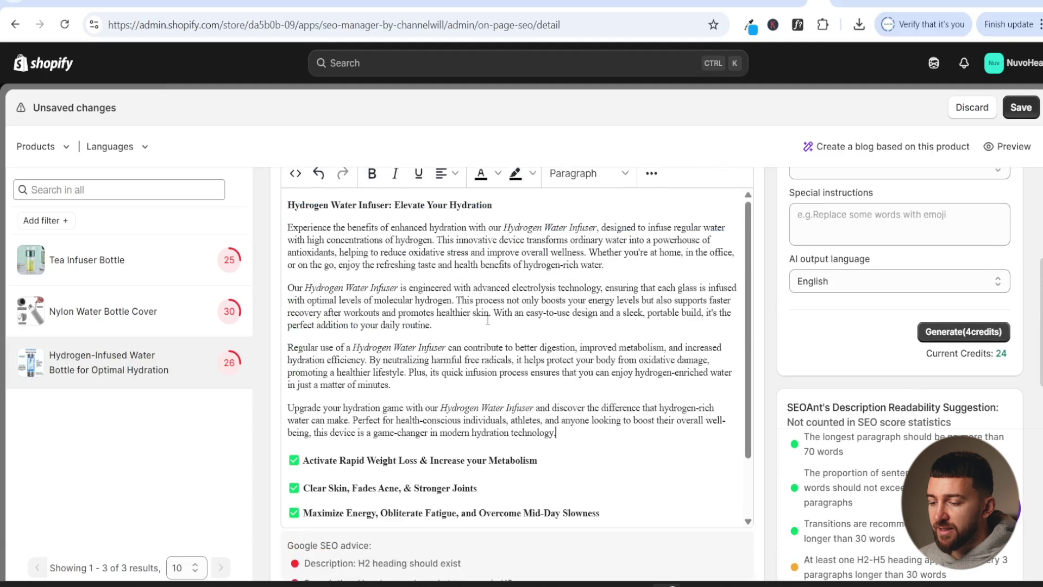
# Format the description's line "Hydrogen Water Infuser: Elevate Your Hydration" as Heading 2 and recheck the Google SEO advice
pyautogui.scroll(-2, 489, 320)
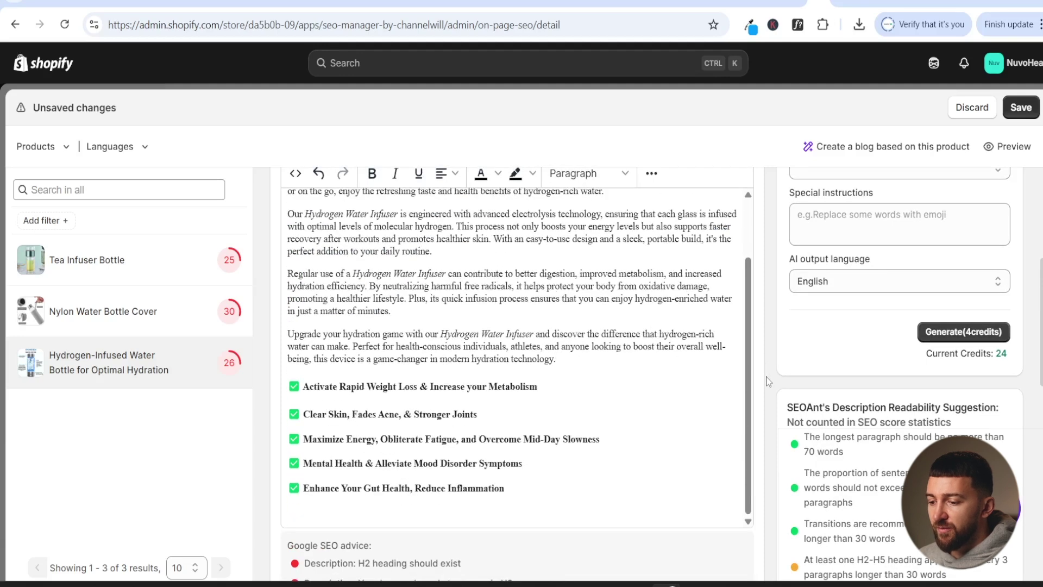
pyautogui.scroll(-4, 766, 376)
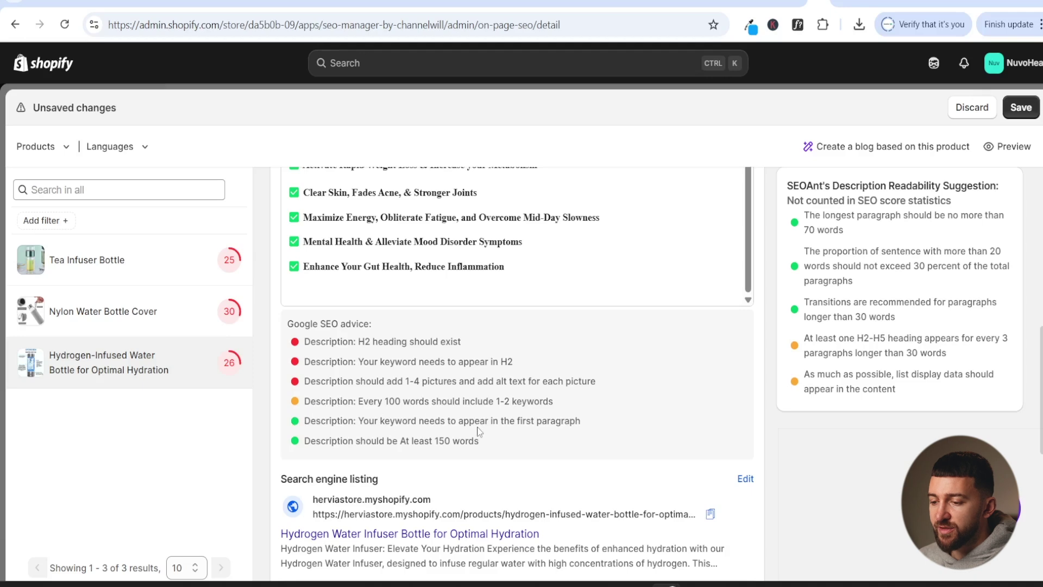
pyautogui.scroll(6, 477, 391)
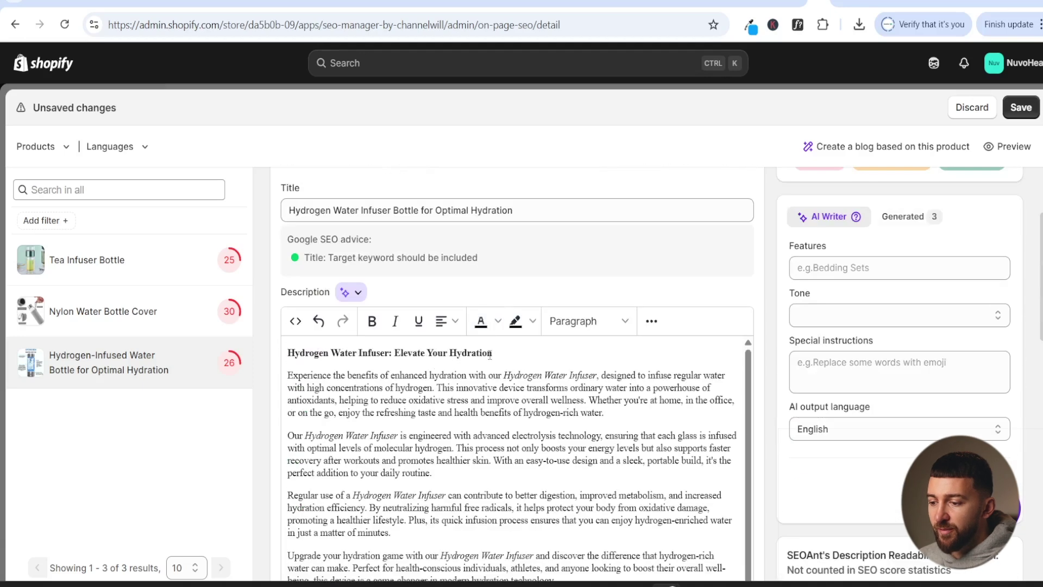
pyautogui.moveTo(492, 353); pyautogui.dragTo(287, 353)
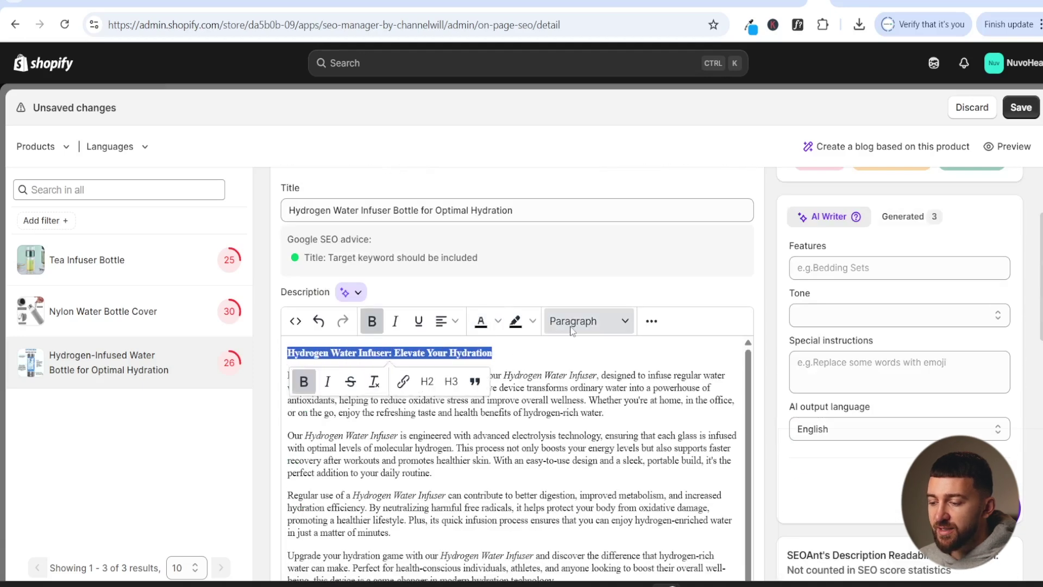
pyautogui.click(586, 320)
pyautogui.click(576, 396)
pyautogui.click(548, 422)
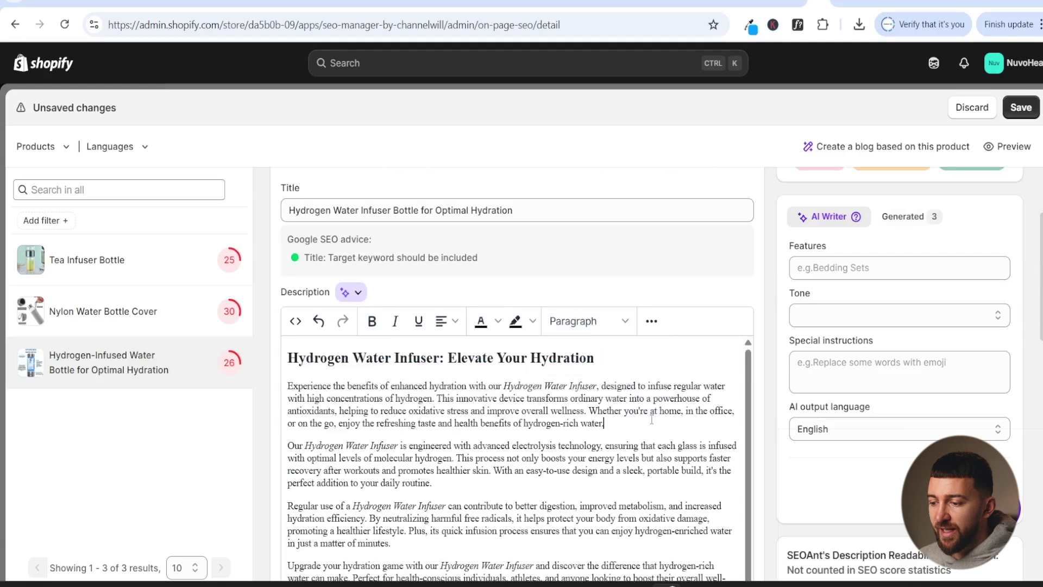
pyautogui.scroll(-6, 744, 305)
pyautogui.scroll(-1, 784, 341)
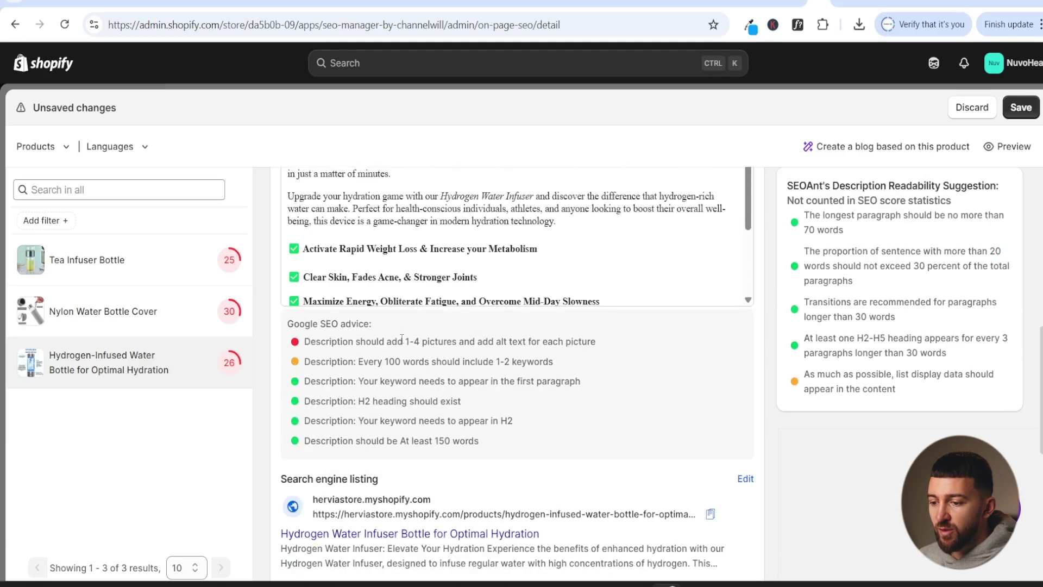
# After reviewing the description's keyword advice, switch to ChatGPT and send the prompt "Make it so every 100 words includes the focus keyword"
pyautogui.moveTo(314, 342); pyautogui.dragTo(468, 345)
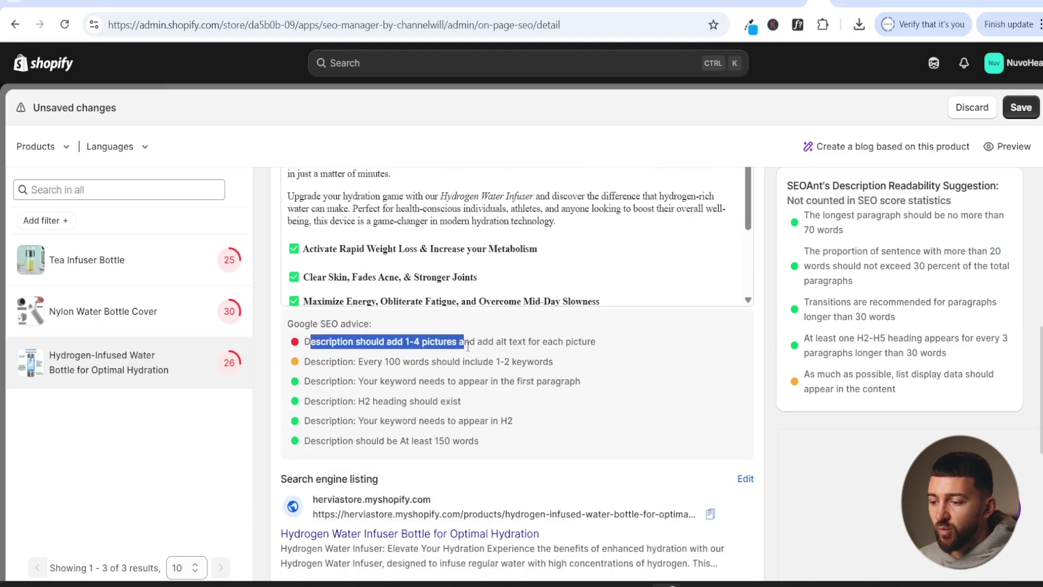
pyautogui.click(568, 354)
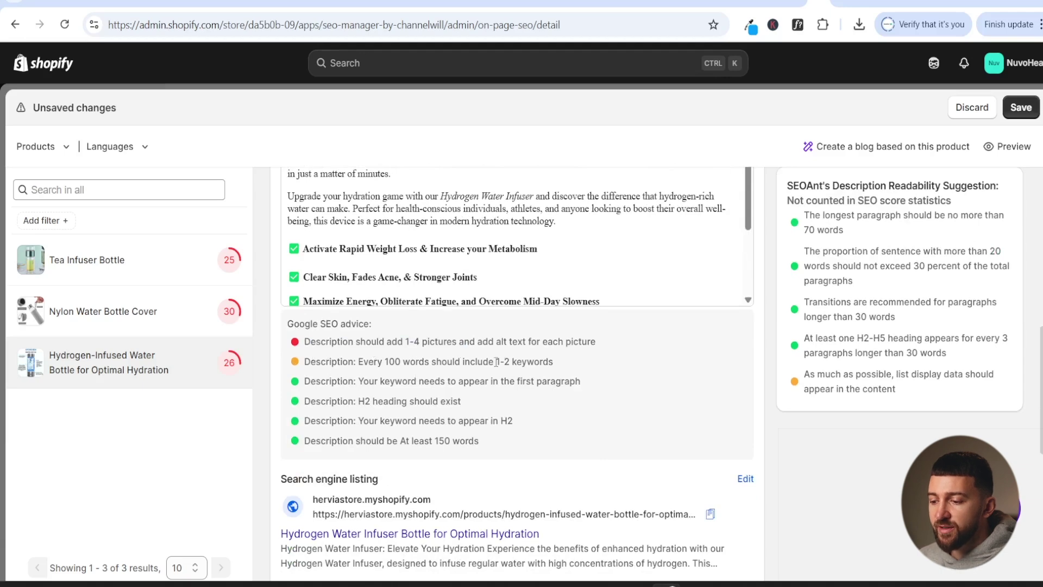
pyautogui.scroll(4, 630, 419)
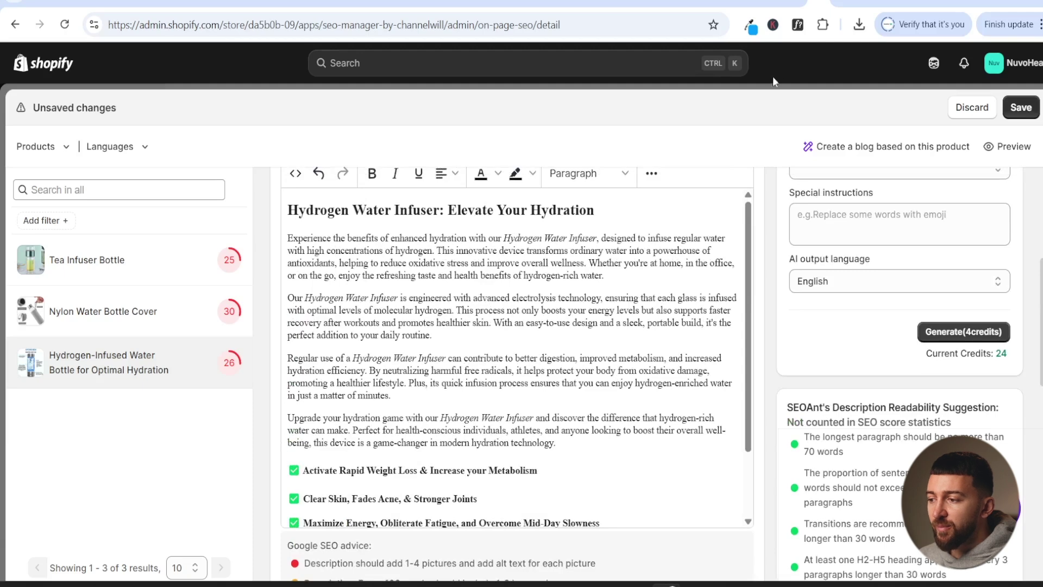
pyautogui.click(796, 8)
pyautogui.click(441, 489)
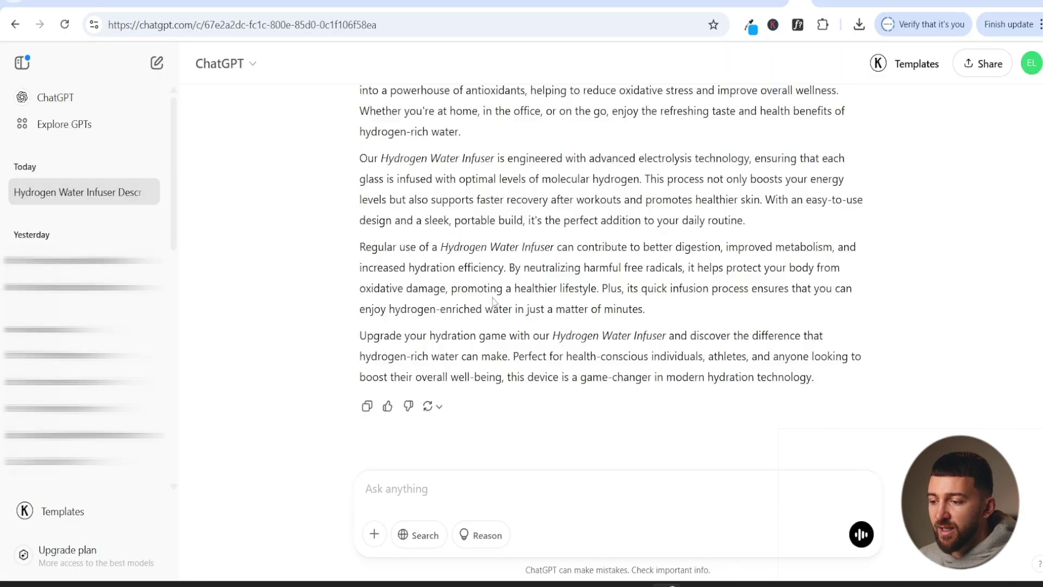
pyautogui.write('Make it so every 100 words includes the focus keyword')
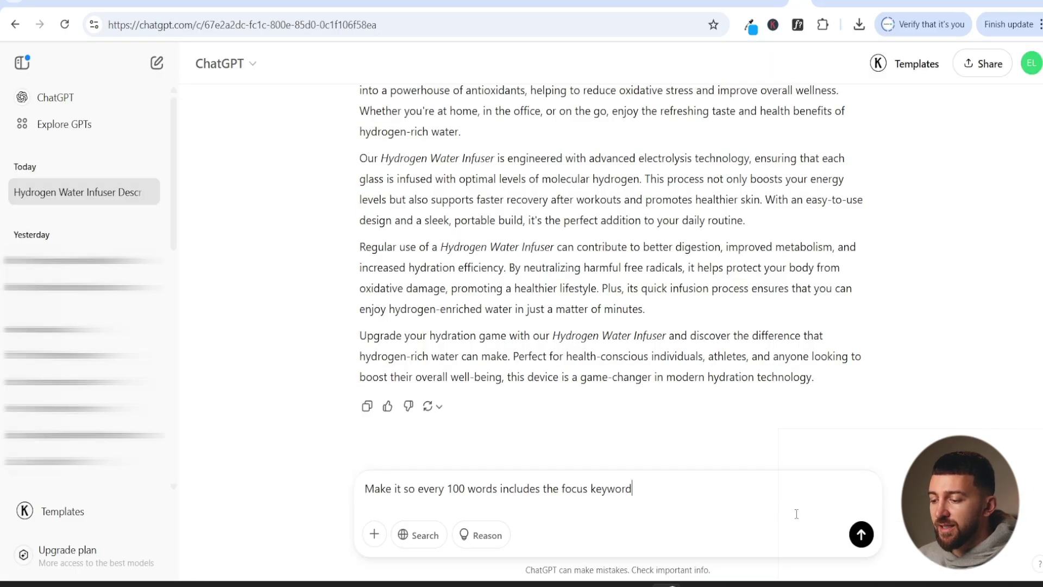
pyautogui.click(861, 533)
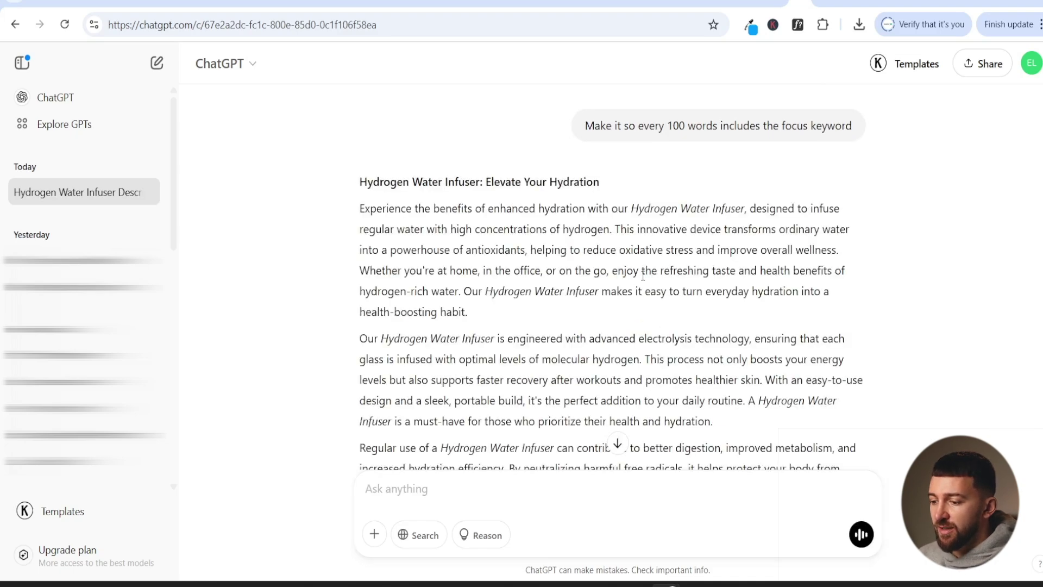
# Copy the whole revised description in ChatGPT, from its "Hydrogen Water Infuser: Elevate Your Hydration" heading through the last paragraph
pyautogui.scroll(-5, 643, 275)
pyautogui.moveTo(814, 380); pyautogui.dragTo(340, 242)
pyautogui.hotkey('ctrl', 'c')
pyautogui.scroll(6, 487, 303)
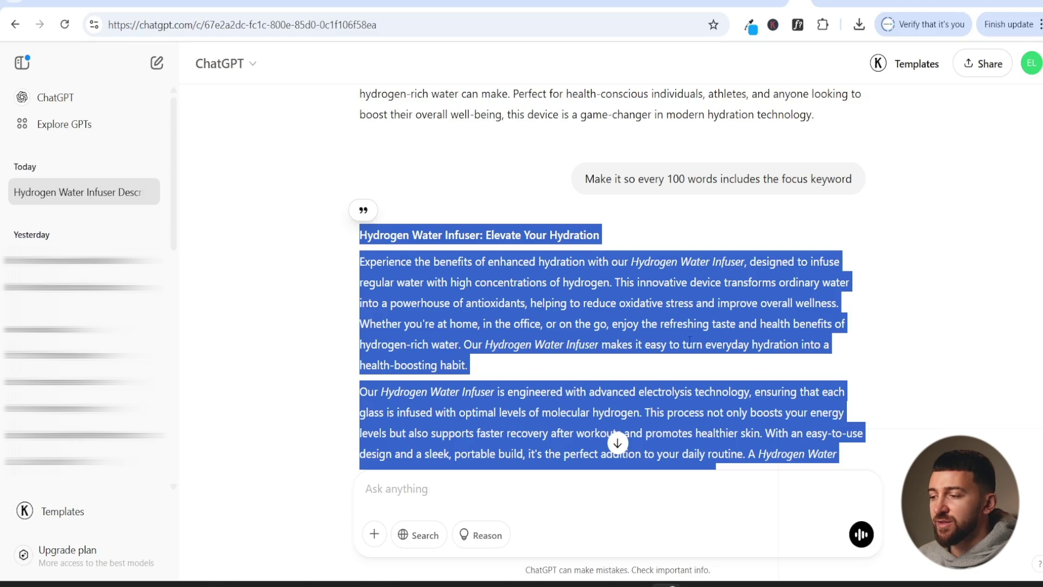
# Return to the Shopify product page and replace the description's heading and four paragraphs above the benefit lines with the revised ChatGPT text
pyautogui.click(833, 6)
pyautogui.moveTo(579, 447); pyautogui.dragTo(286, 208)
pyautogui.hotkey('ctrl', 'v')
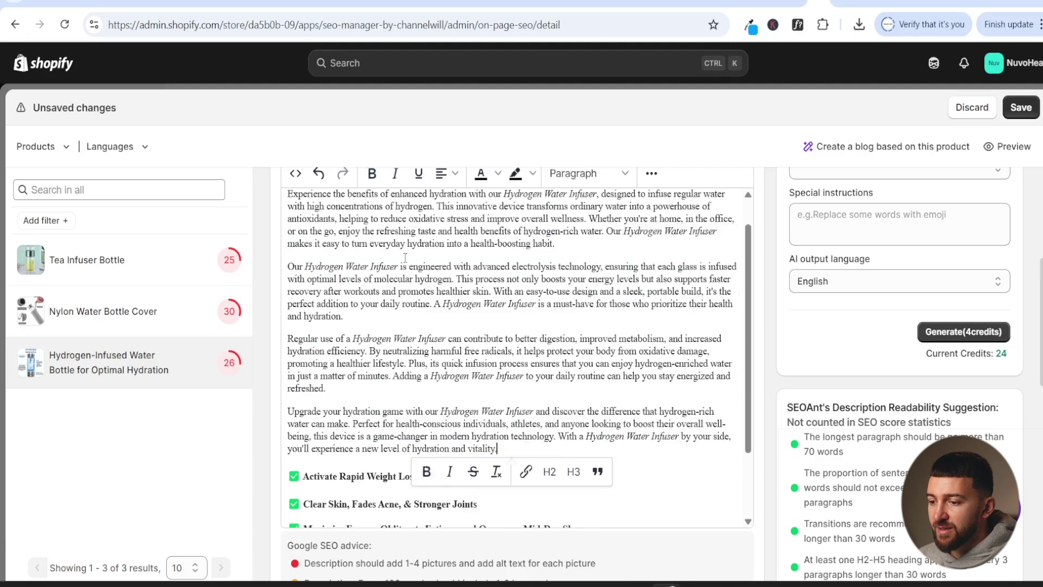
# Format the newly pasted line "Hydrogen Water Infuser: Elevate Your Hydration" as Heading 2
pyautogui.scroll(3, 548, 282)
pyautogui.scroll(2, 549, 282)
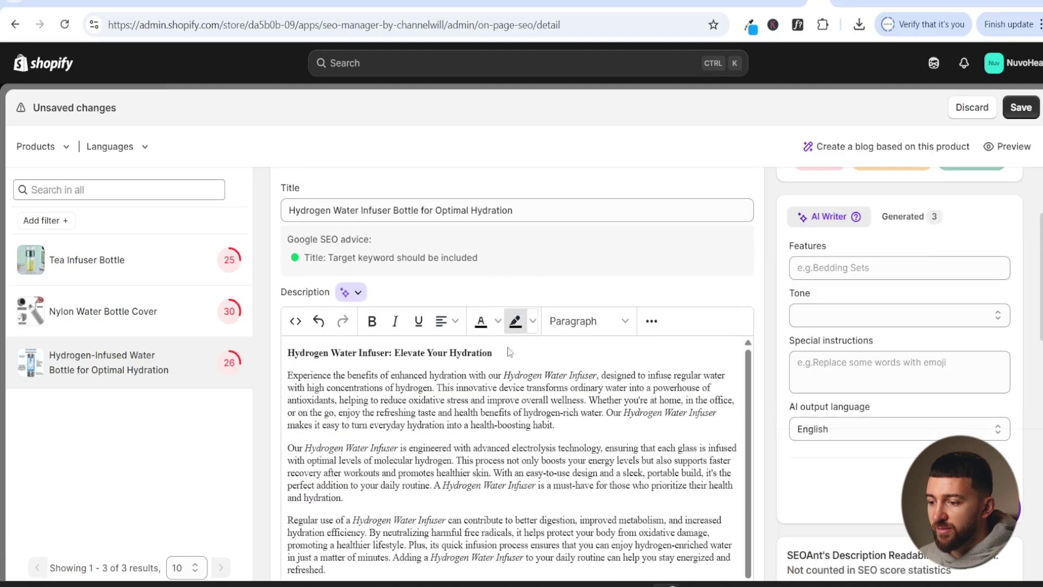
pyautogui.moveTo(493, 353); pyautogui.dragTo(287, 352)
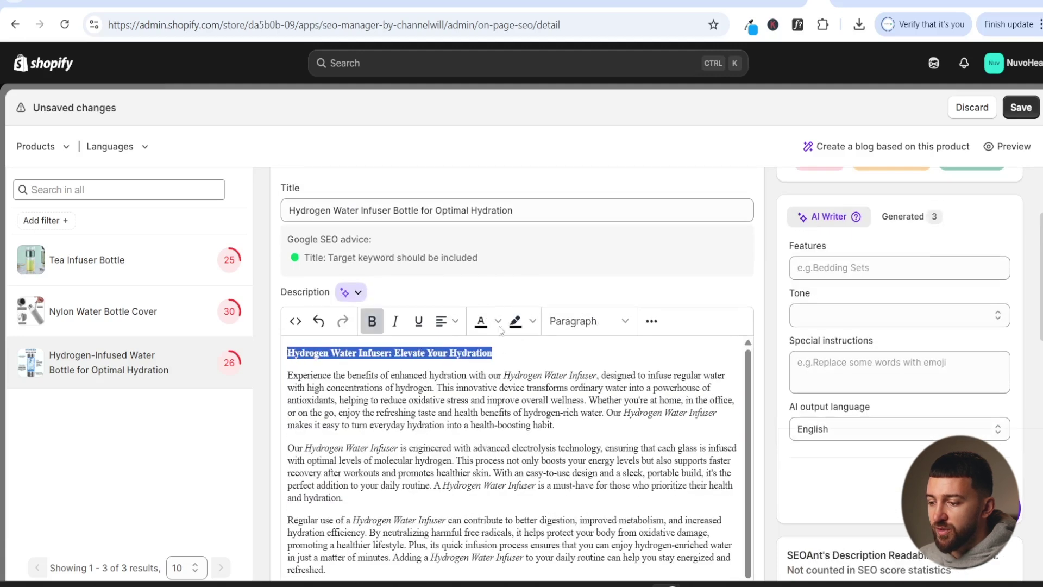
pyautogui.click(587, 321)
pyautogui.click(585, 396)
pyautogui.click(756, 291)
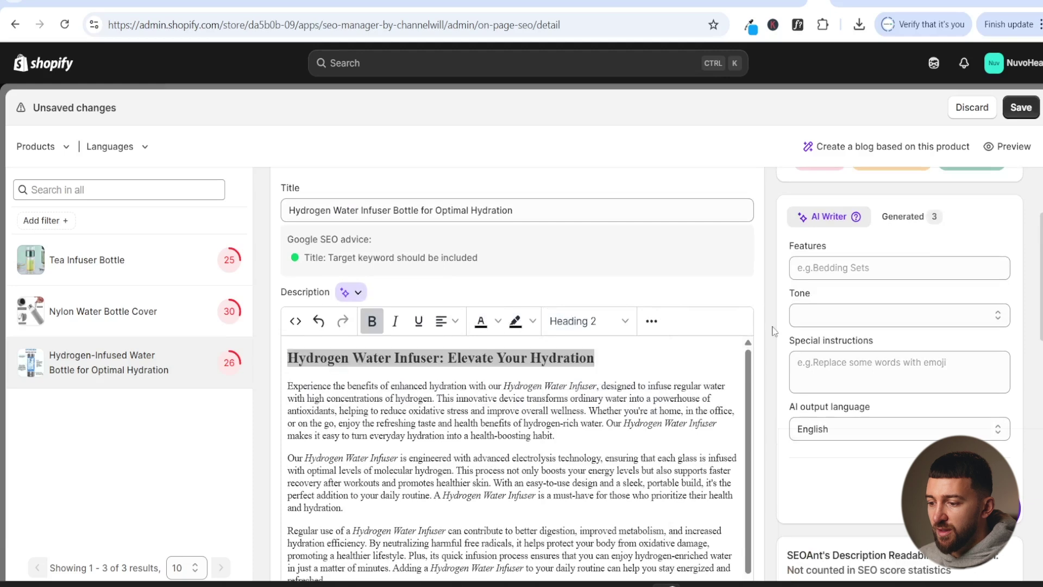
# Review the description's Google SEO advice, the keyword use in its paragraphs and the product's overall SEO score
pyautogui.scroll(-6, 771, 332)
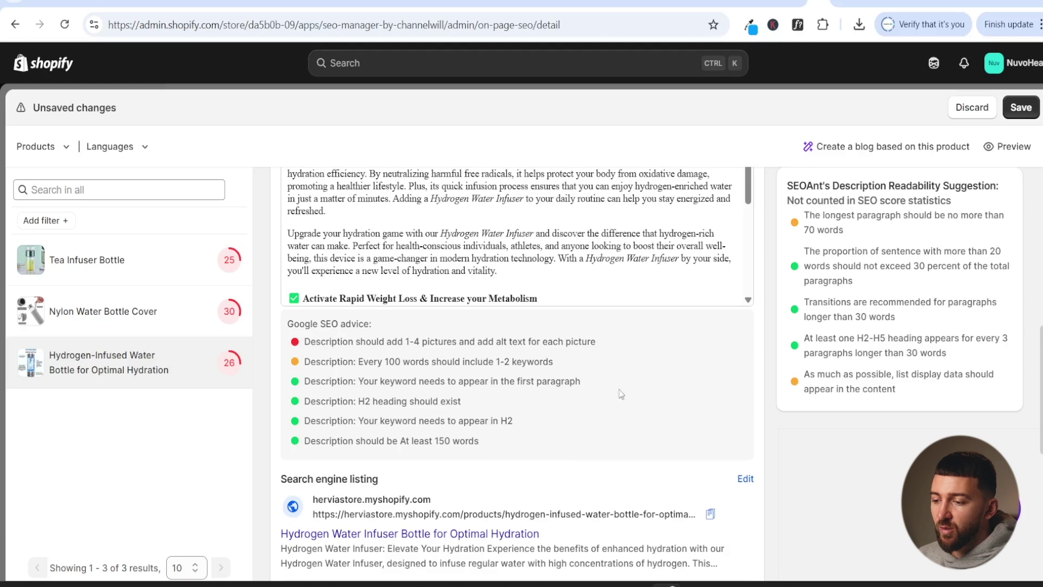
pyautogui.scroll(3, 619, 395)
pyautogui.scroll(2, 480, 407)
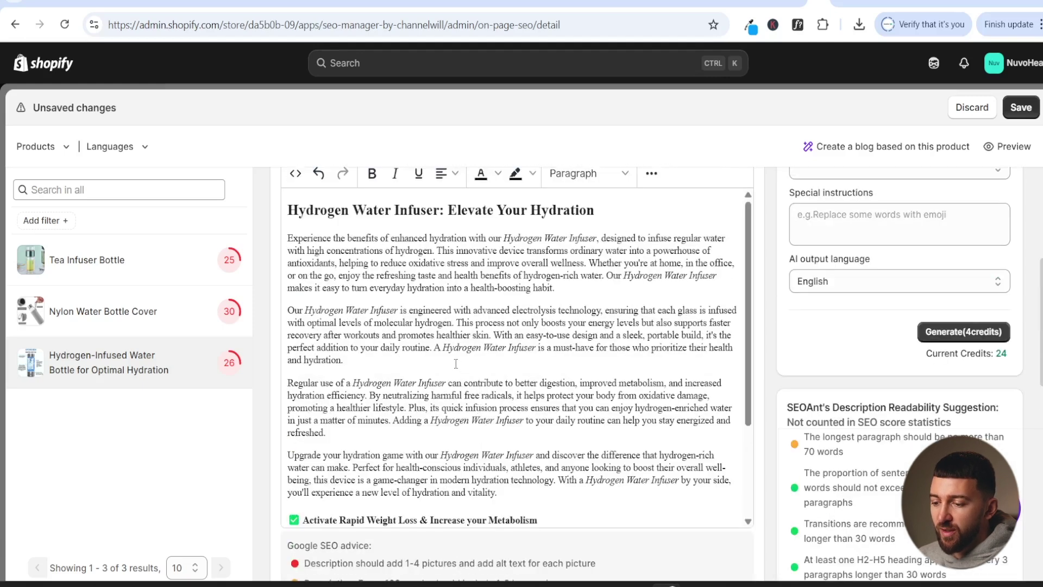
pyautogui.scroll(-2, 456, 363)
pyautogui.scroll(7, 777, 358)
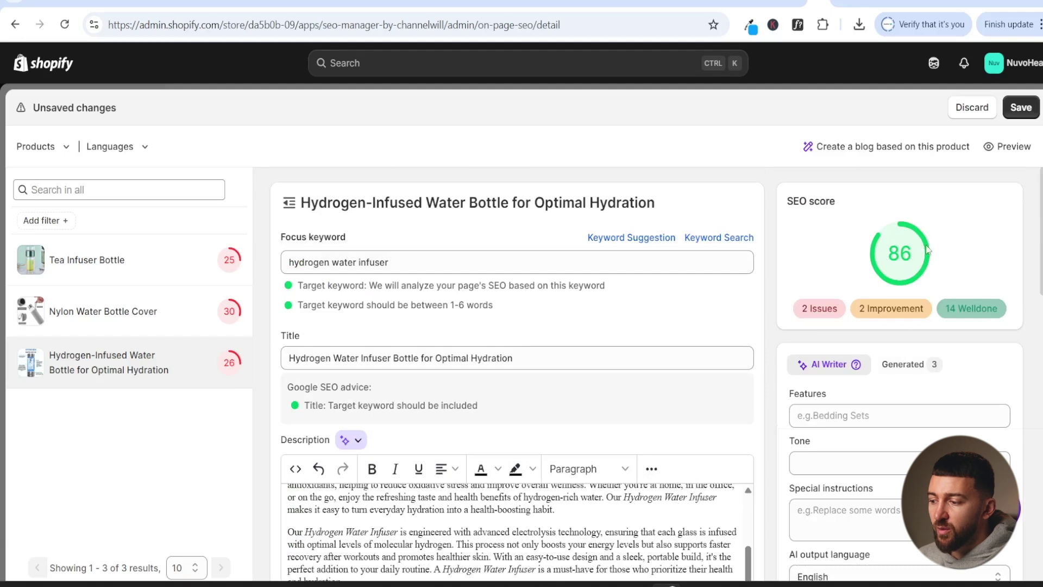
pyautogui.scroll(-4, 815, 305)
pyautogui.scroll(3, 706, 380)
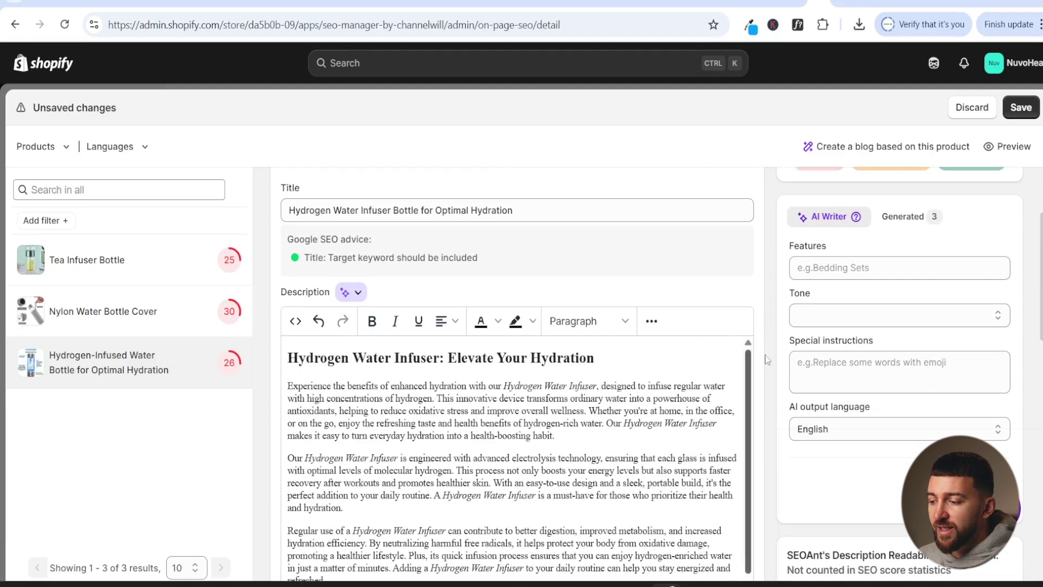
# Add an empty line below the description's first paragraph and upload the image "NuvoHeal Hydrogen Water Infuser" for it
pyautogui.scroll(-4, 766, 358)
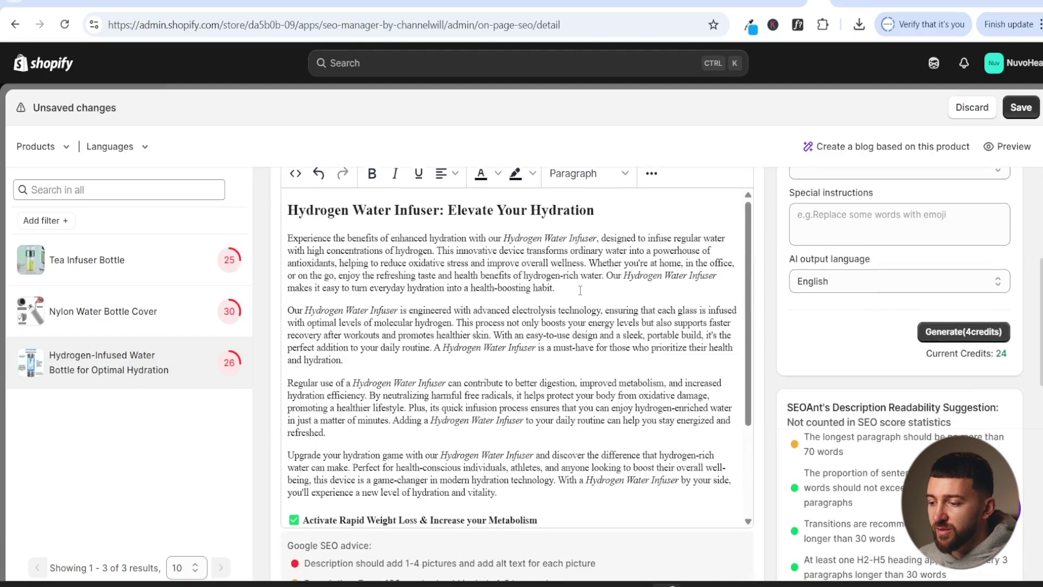
pyautogui.click(580, 291)
pyautogui.press('Return')
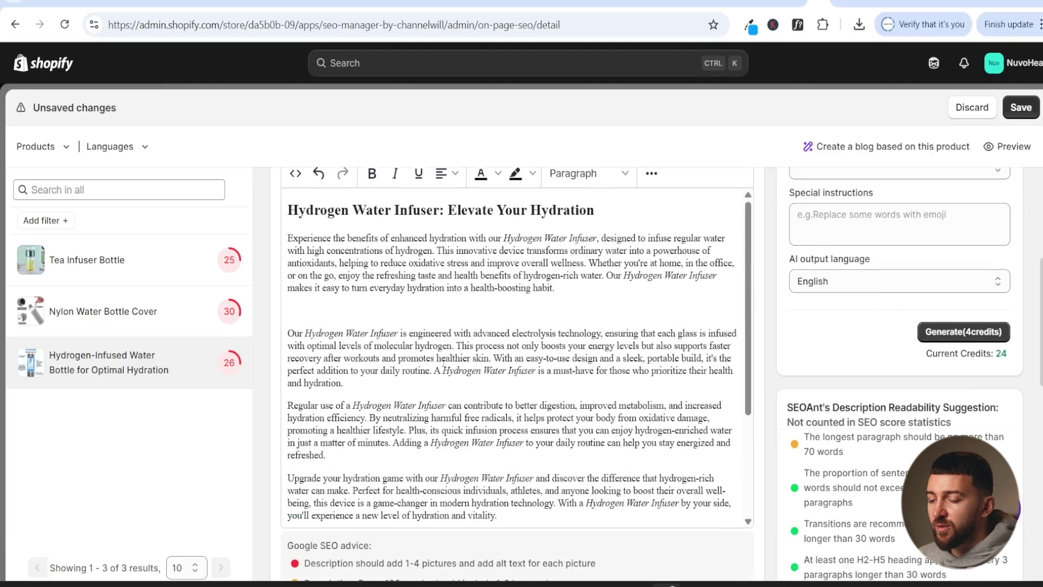
pyautogui.scroll(1, 444, 362)
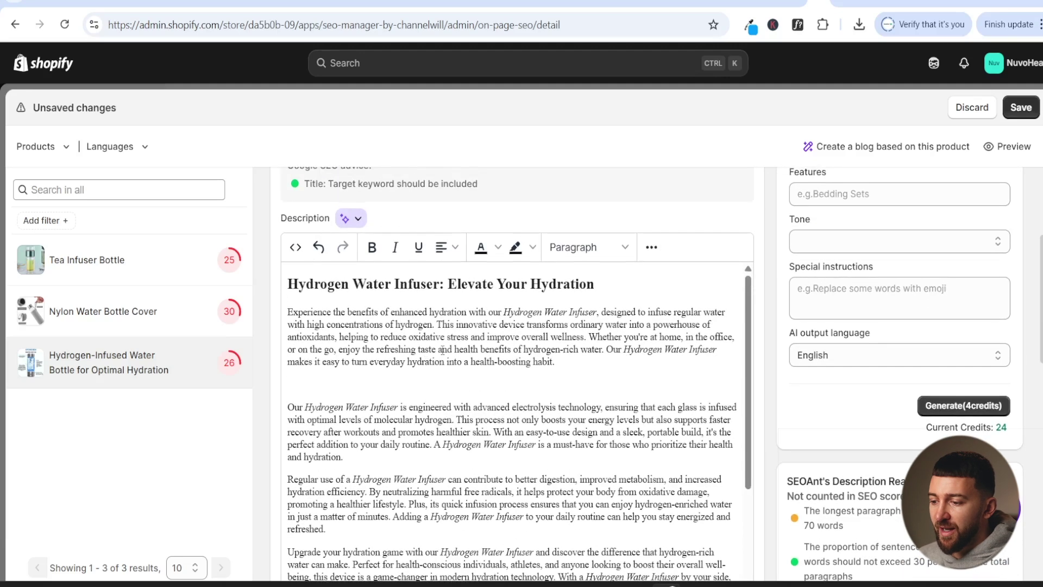
pyautogui.click(651, 247)
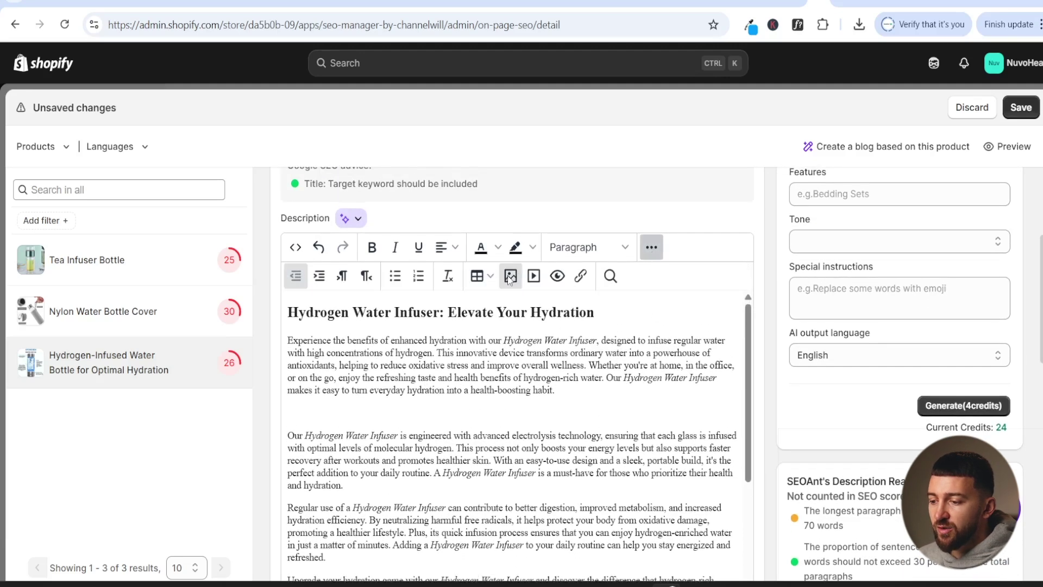
pyautogui.click(509, 276)
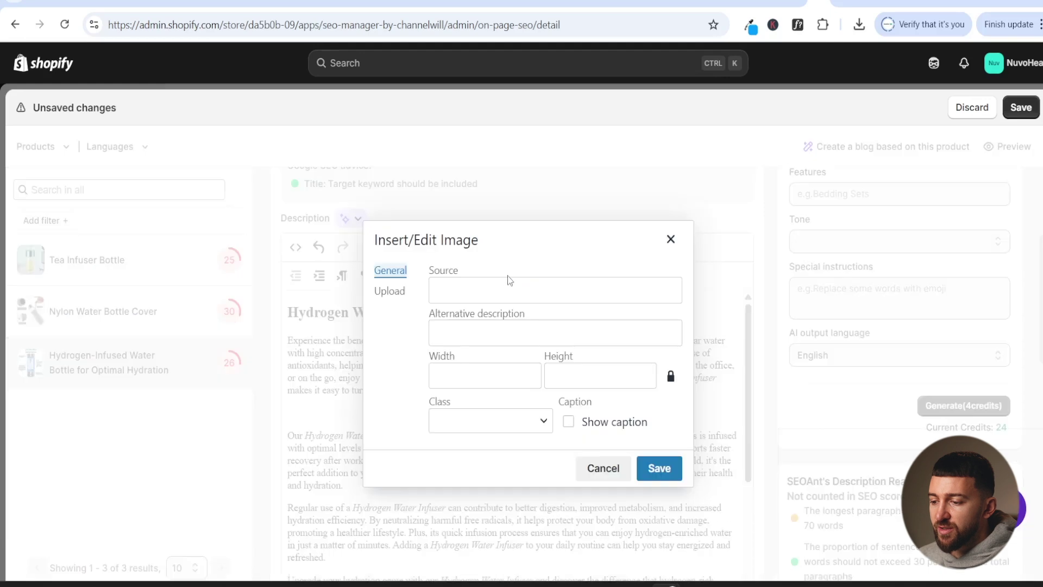
pyautogui.click(391, 291)
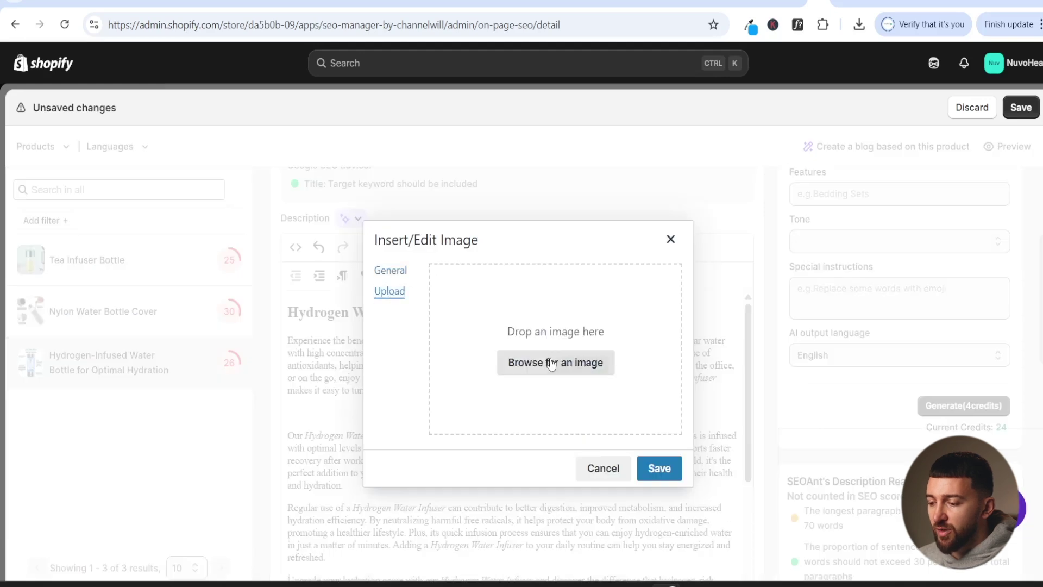
pyautogui.click(507, 291)
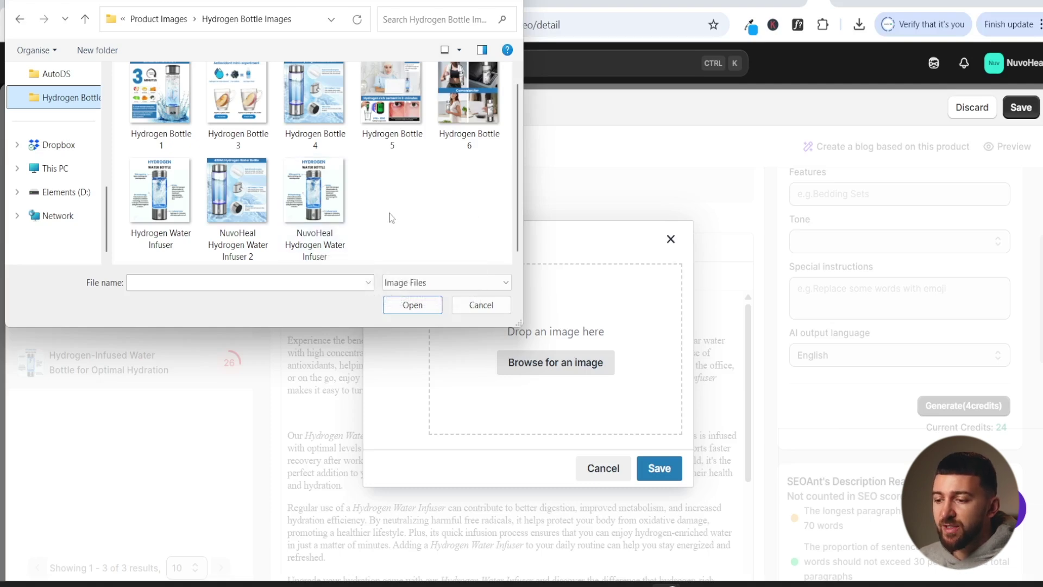
pyautogui.click(308, 261)
pyautogui.click(418, 308)
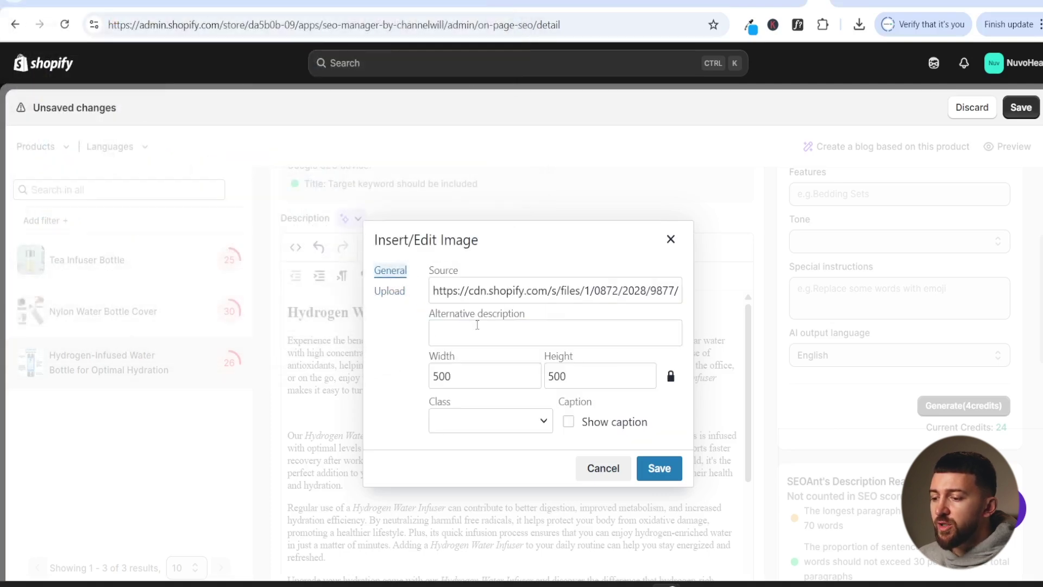
# Give the uploaded image the alternative description "Hydrogen Water Infuser" and insert it into the description
pyautogui.click(464, 334)
pyautogui.write('Hydrogen Water Infuser')
pyautogui.click(391, 358)
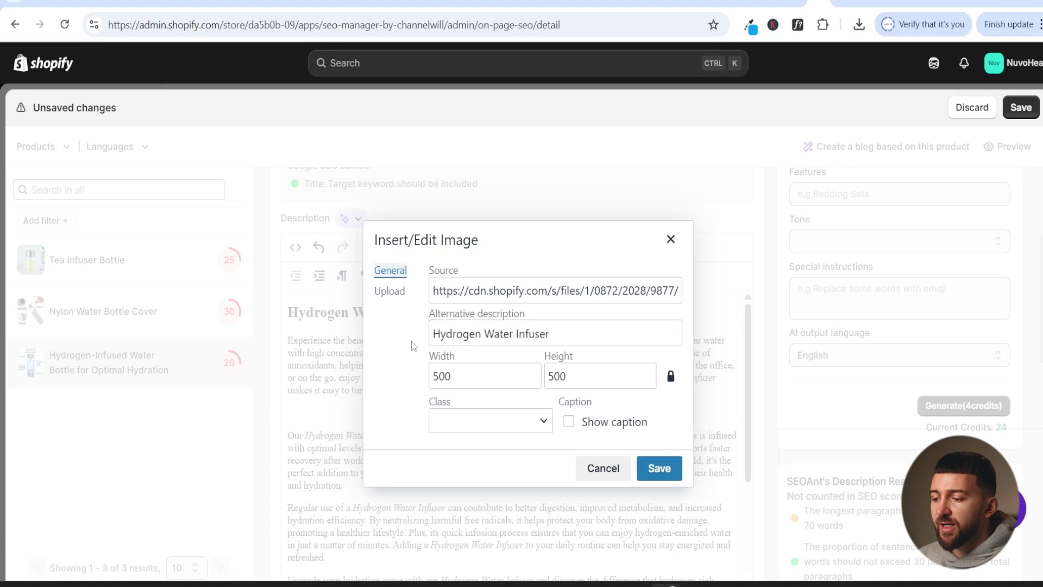
pyautogui.click(659, 467)
pyautogui.click(716, 449)
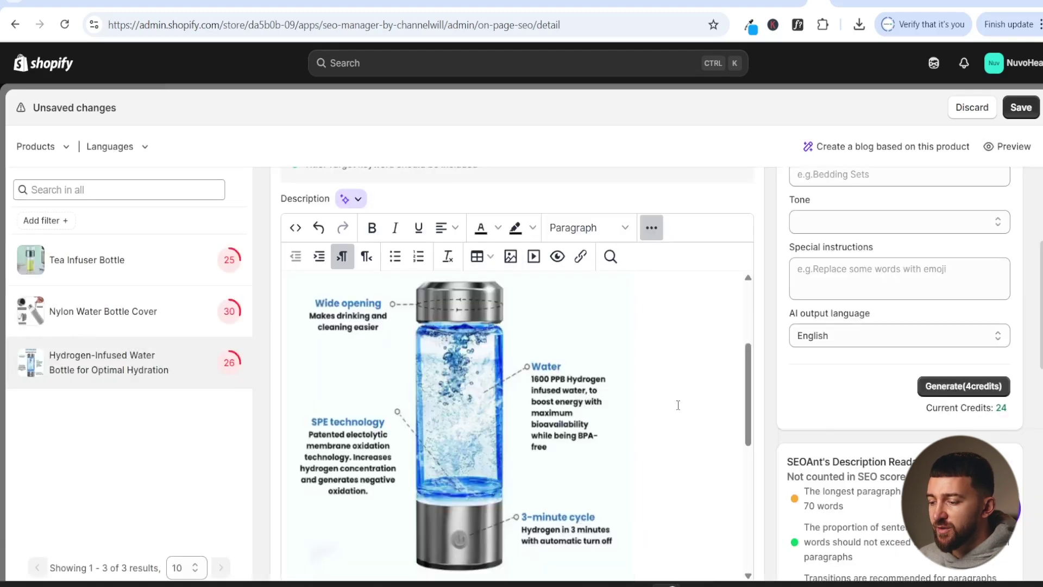
# Add an empty line below the paragraph starting "Regular use of a Hydrogen Water Infuser" and upload the image "NuvoHeal Hydrogen Water Infuser 2" there
pyautogui.scroll(-5, 687, 402)
pyautogui.scroll(-1, 687, 402)
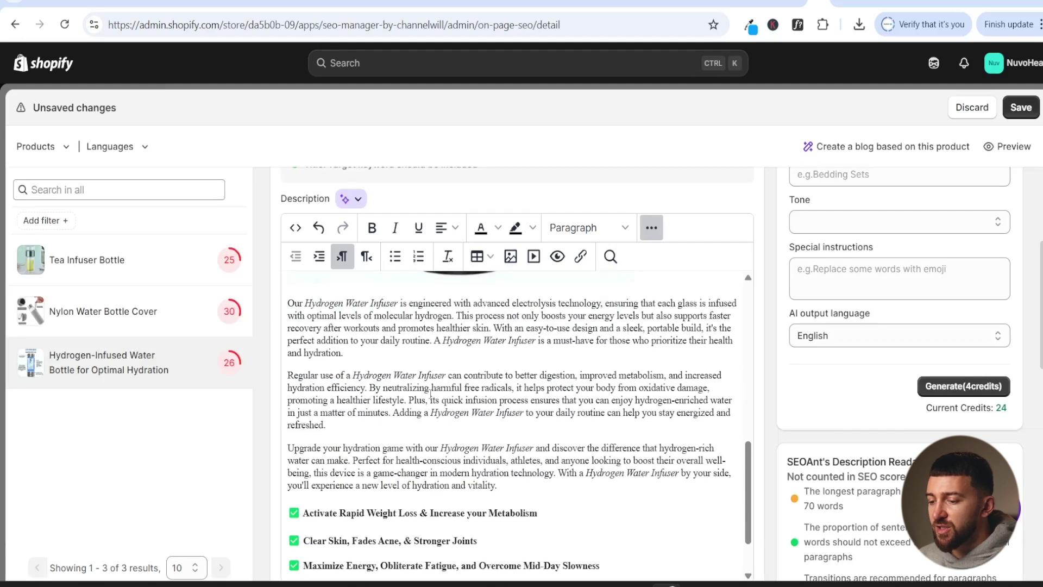
pyautogui.click(370, 429)
pyautogui.press('Return')
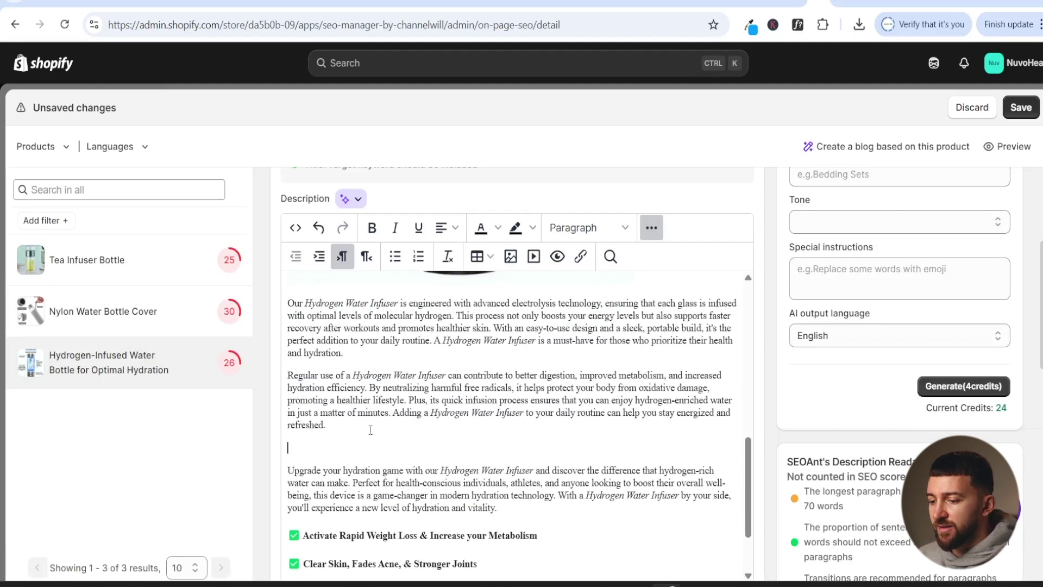
pyautogui.click(513, 257)
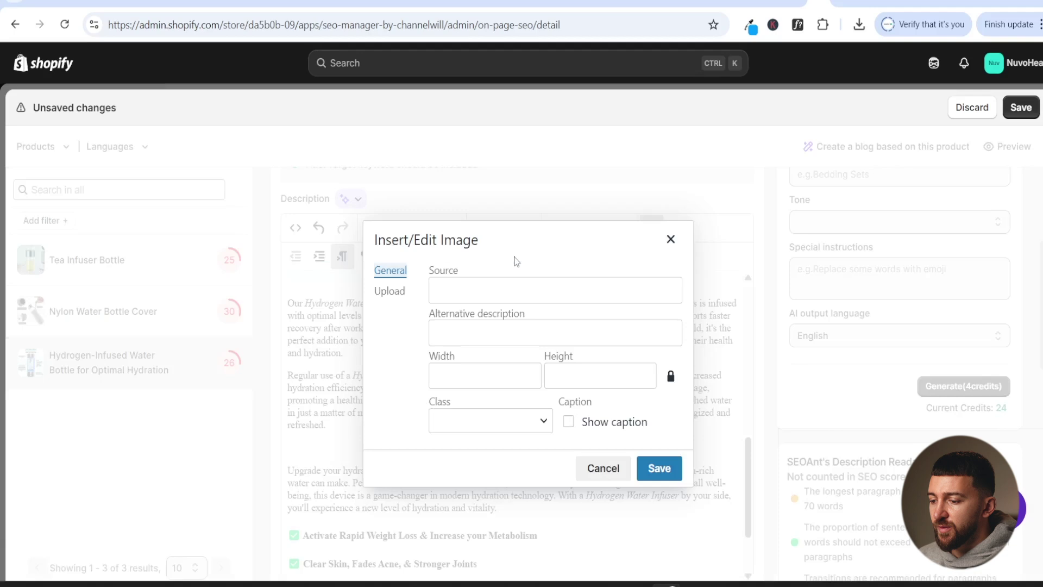
pyautogui.click(389, 296)
pyautogui.click(555, 362)
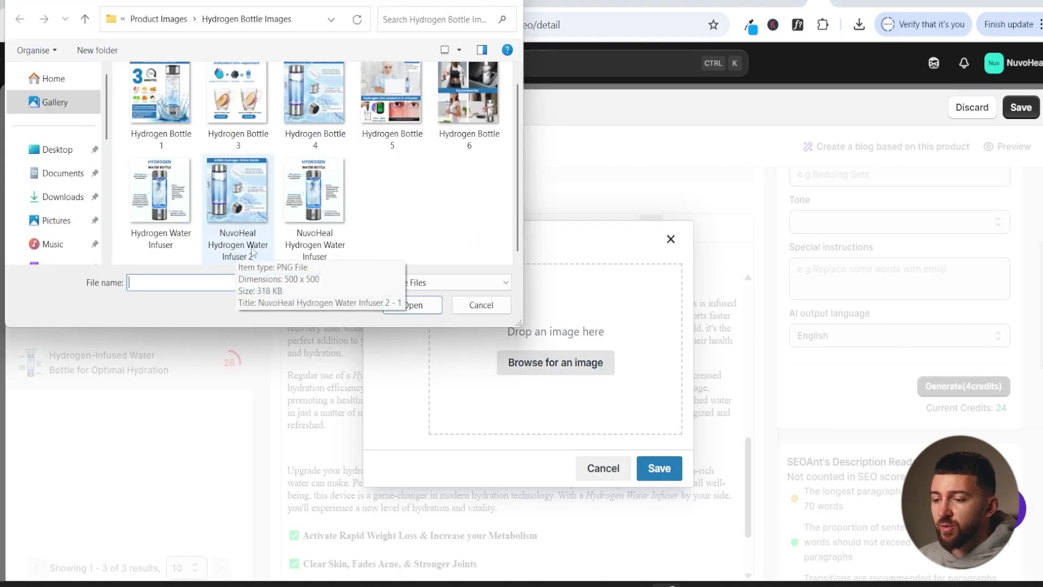
pyautogui.click(234, 175)
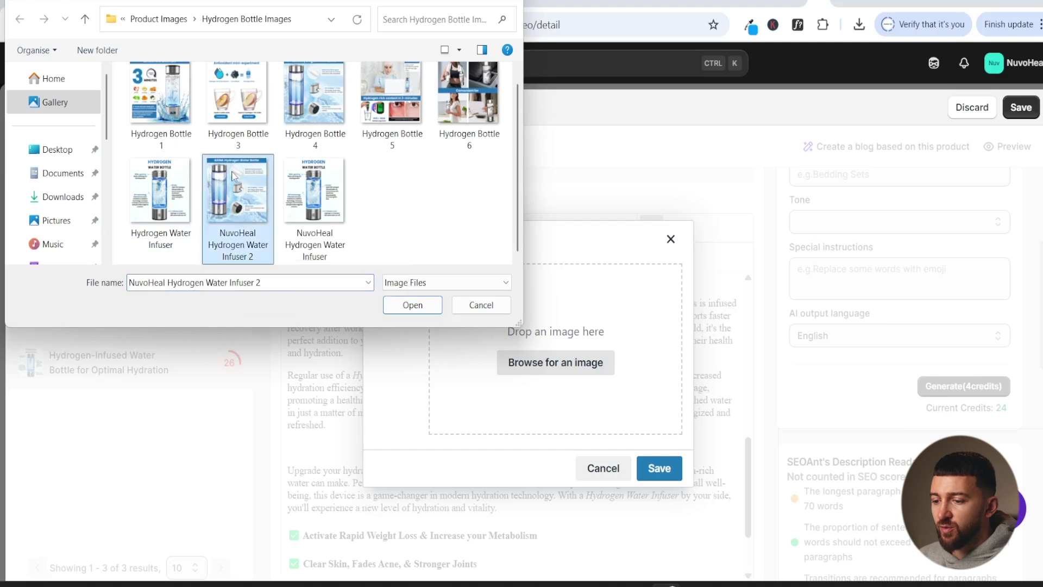
pyautogui.click(412, 305)
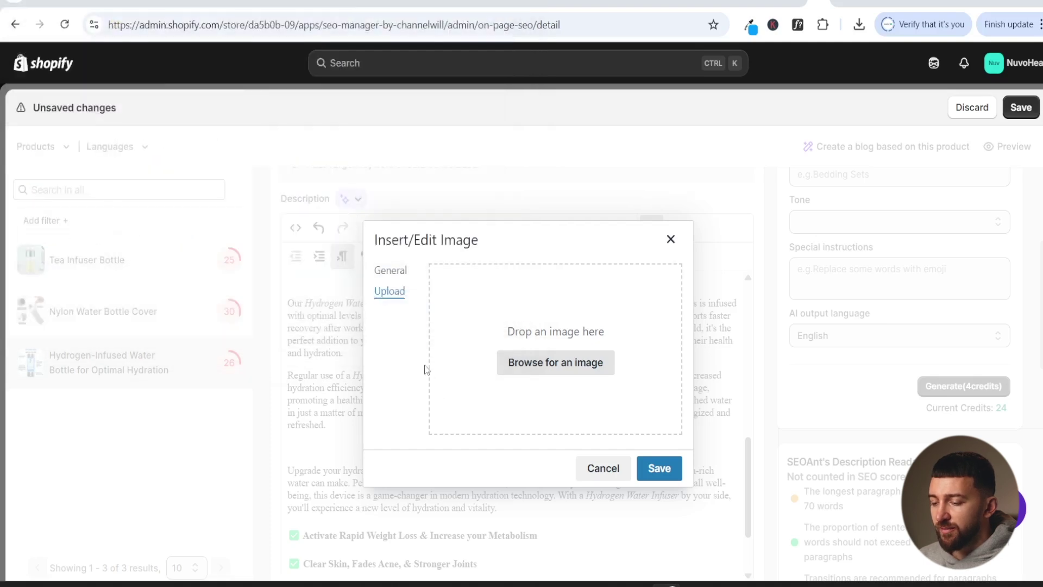
# Insert the second image with the alternative description "Hydrogen Water Infuser", and recheck the Google SEO advice and SEO score
pyautogui.click(440, 342)
pyautogui.write('Hydrogen Water Infuser')
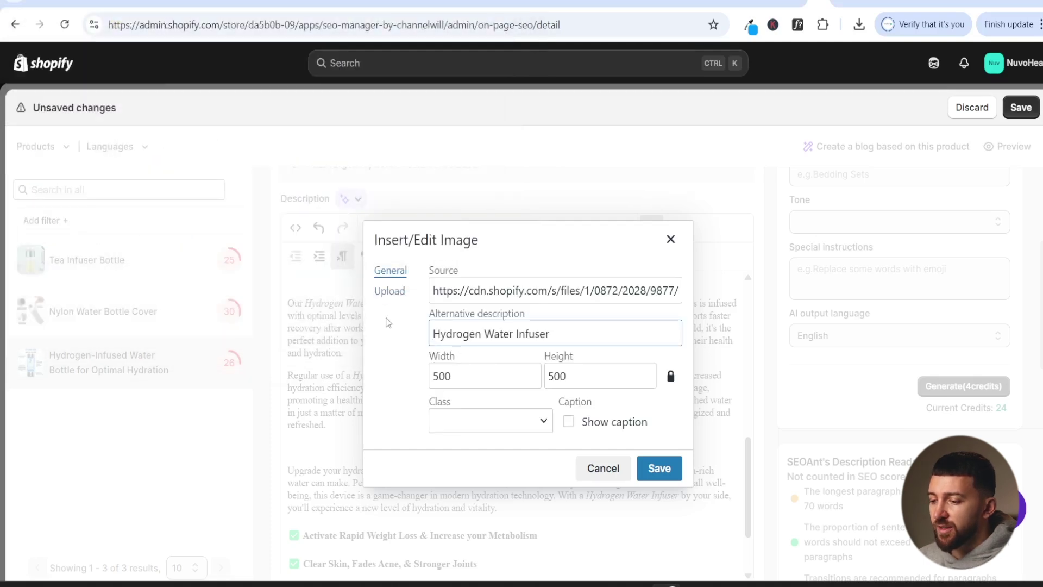
pyautogui.click(407, 429)
pyautogui.click(654, 487)
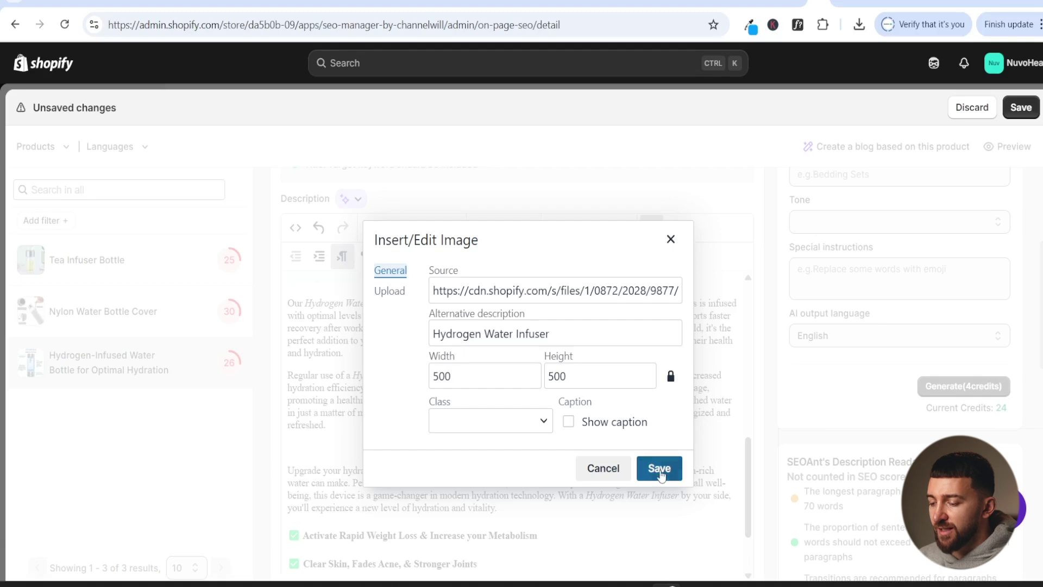
pyautogui.scroll(-5, 773, 413)
pyautogui.scroll(-1, 772, 413)
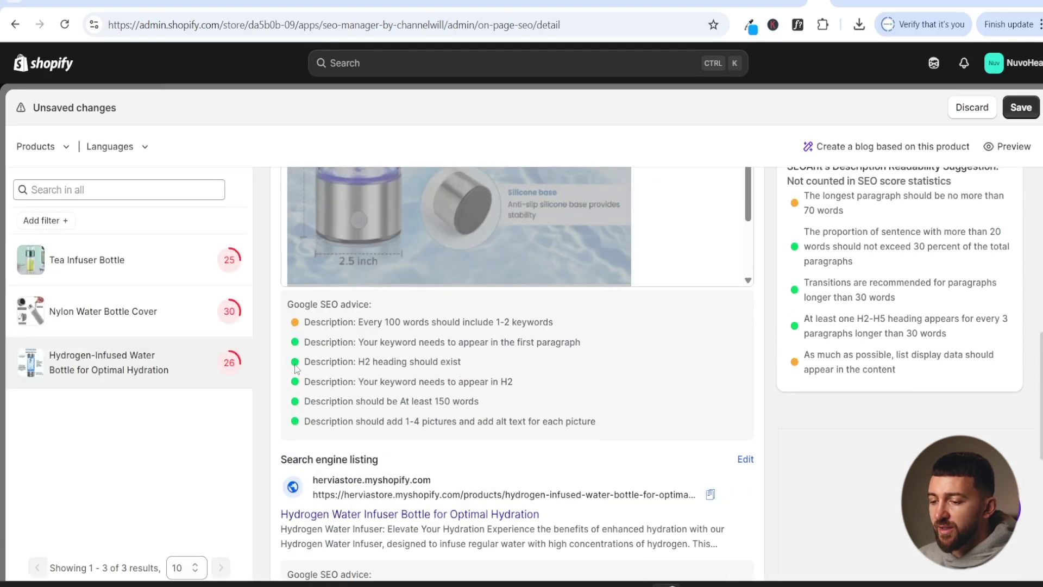
pyautogui.scroll(5, 862, 406)
pyautogui.scroll(4, 862, 406)
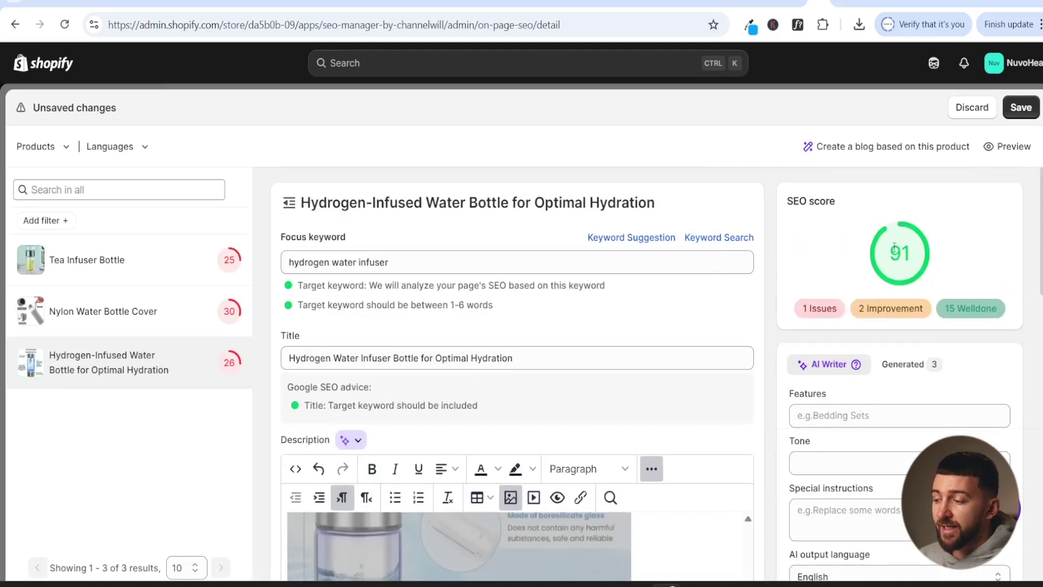
# In ChatGPT, request a rewrite of the product description with the prompt "The longest paragraph should be no more than 65 words"
pyautogui.scroll(-10, 891, 246)
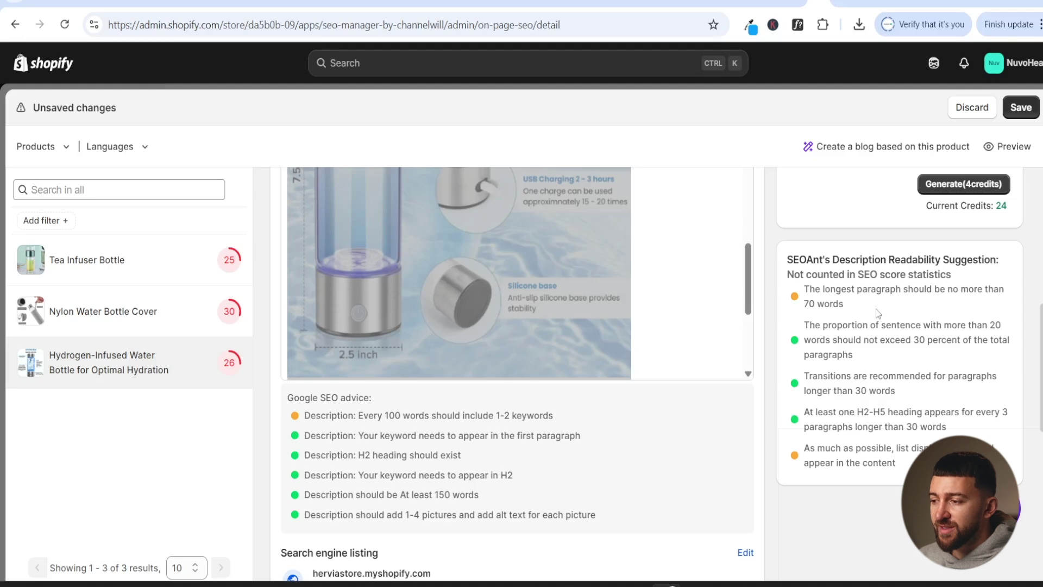
pyautogui.click(797, 4)
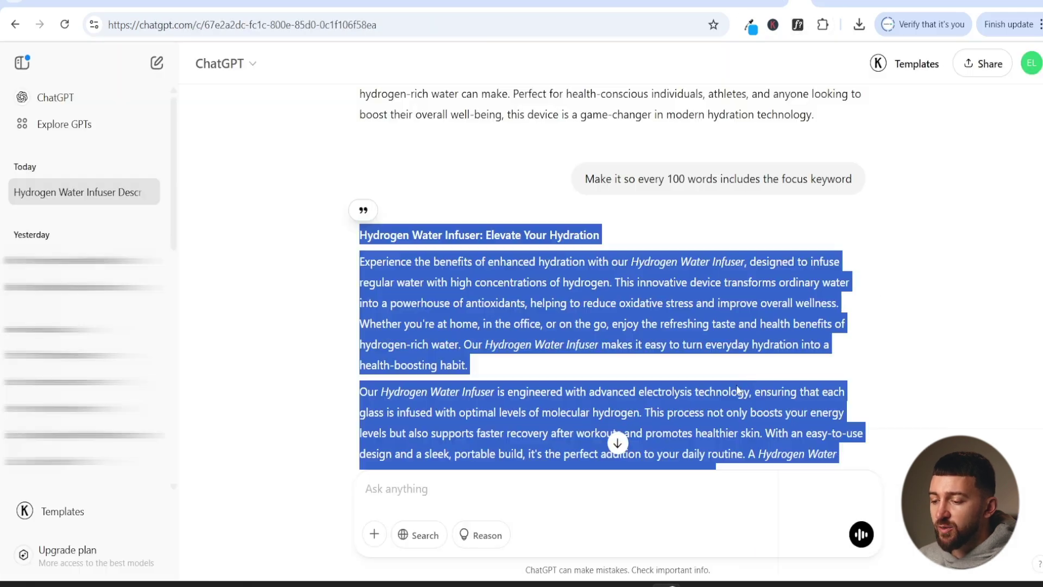
pyautogui.click(440, 487)
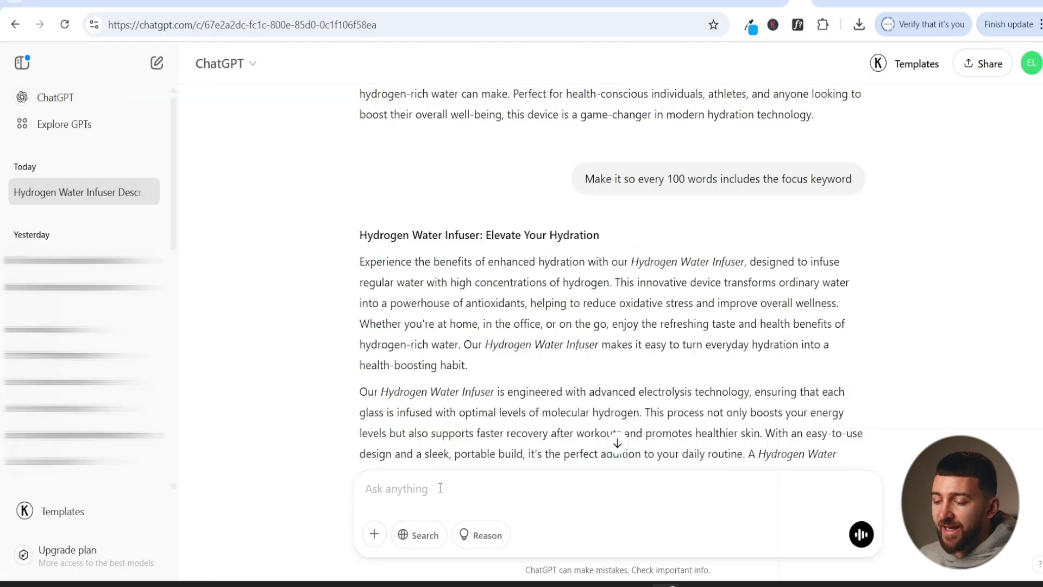
pyautogui.write('The longest paragraph should be no more than 65 words')
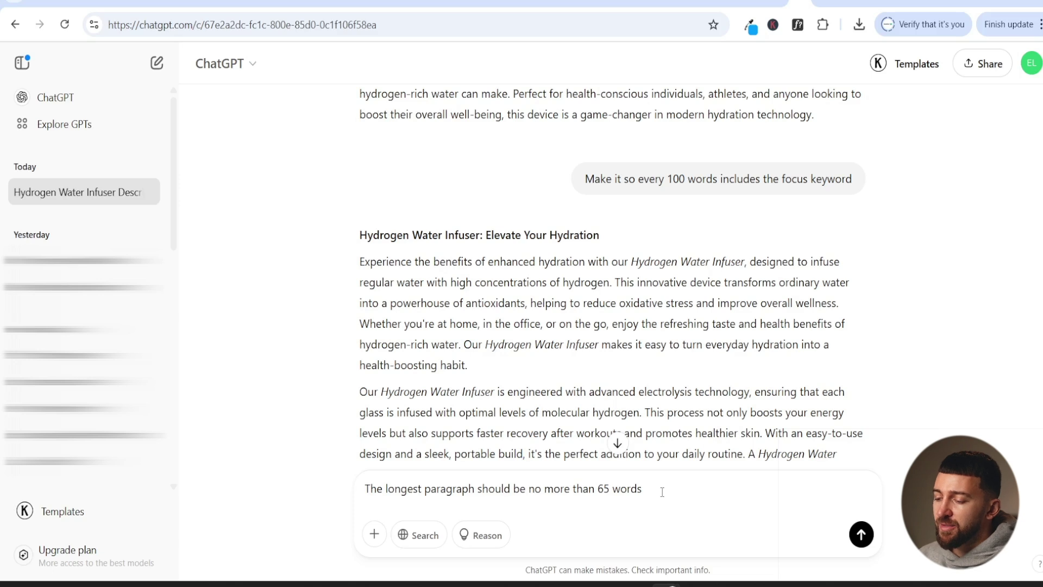
pyautogui.hotkey('ctrl', 'Left')
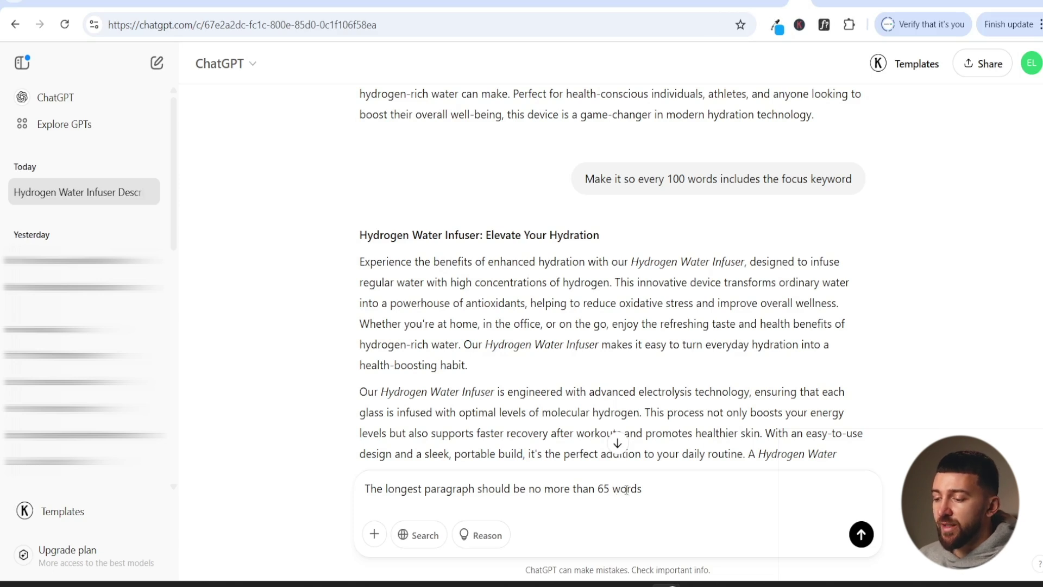
pyautogui.hotkey('shift', 'Left')
pyautogui.hotkey('shift', 'Left')
pyautogui.hotkey('shift', 'Left')
pyautogui.click(661, 491)
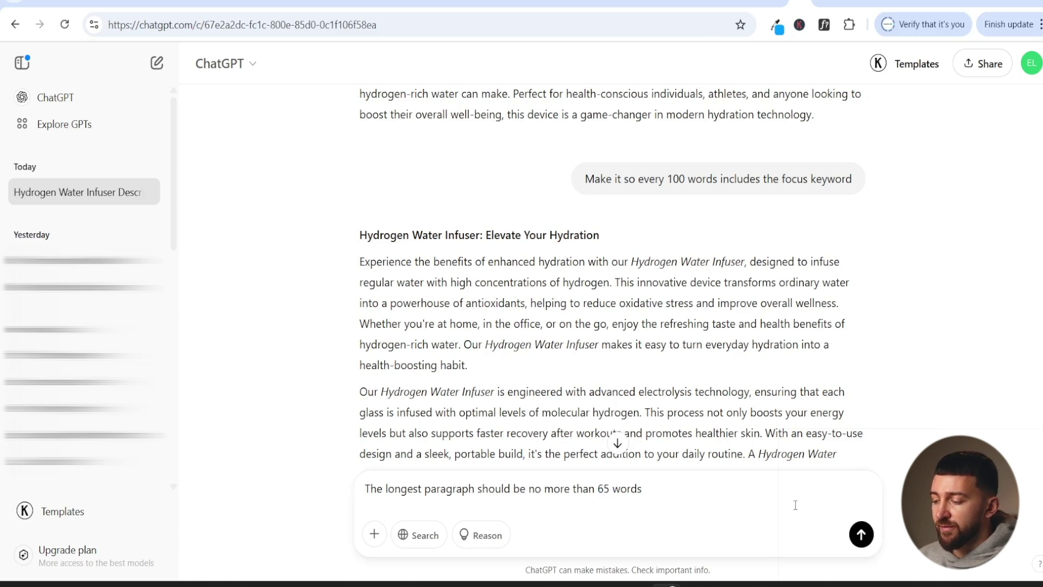
pyautogui.click(862, 535)
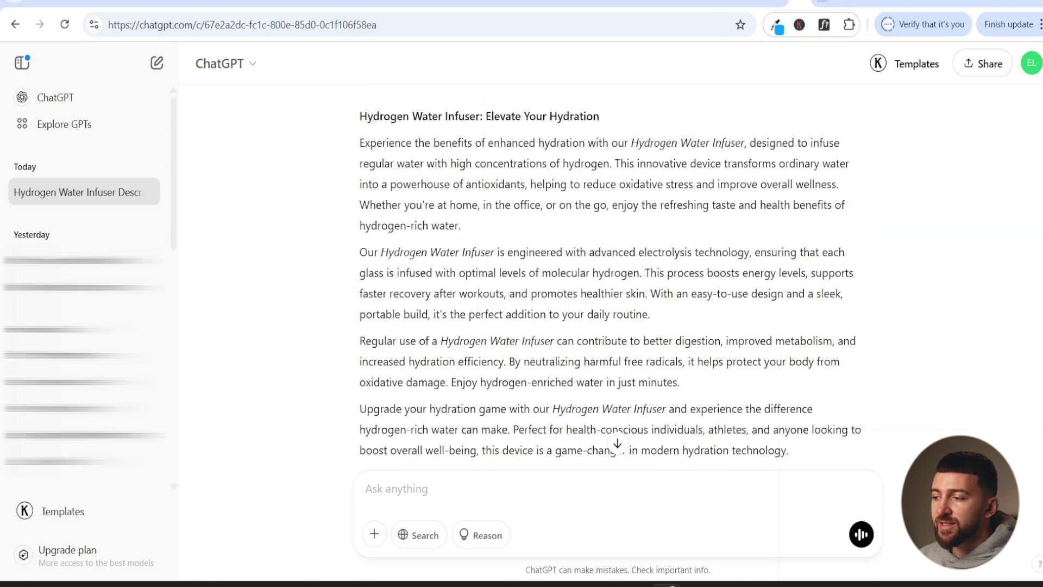
# Return to SEOAnt and review the description readability suggestions, the Google SEO advice for description and search engine listing, and the product tags
pyautogui.click(817, 3)
pyautogui.moveTo(618, 381); pyautogui.dragTo(673, 315)
pyautogui.click(841, 470)
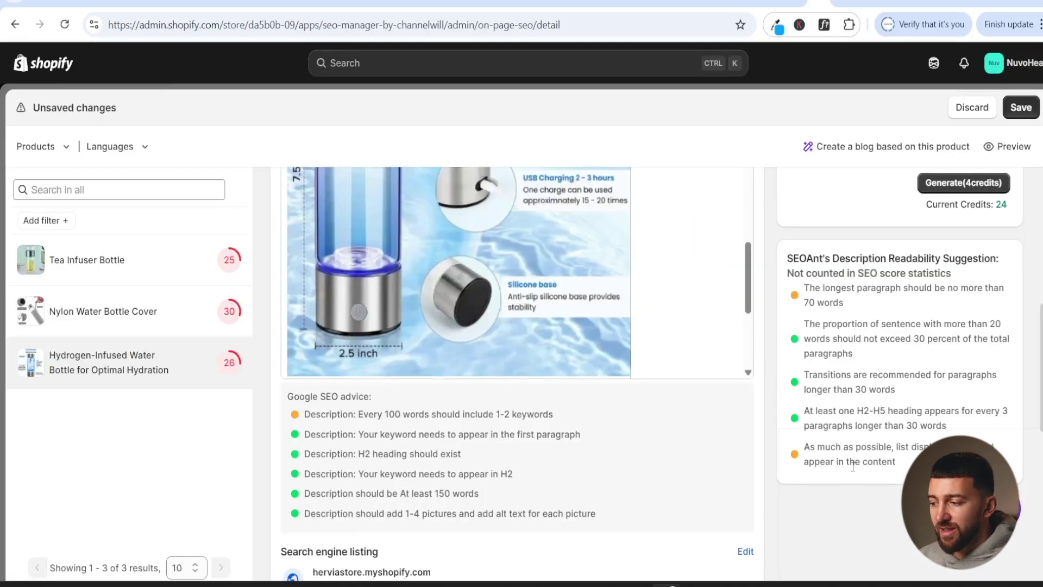
pyautogui.scroll(-1, 853, 467)
pyautogui.moveTo(821, 215); pyautogui.dragTo(859, 230)
pyautogui.click(838, 220)
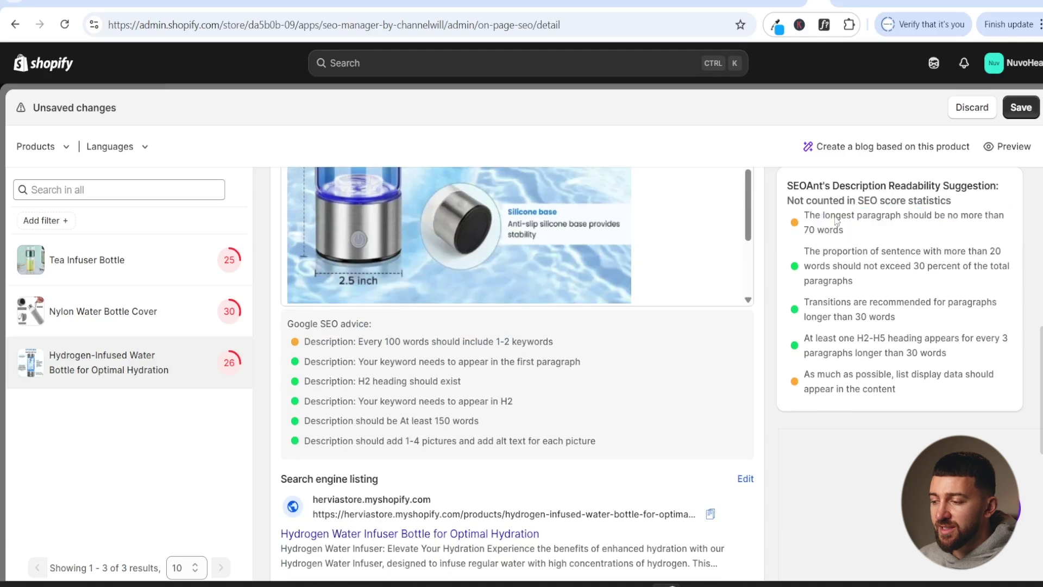
pyautogui.scroll(-2, 841, 304)
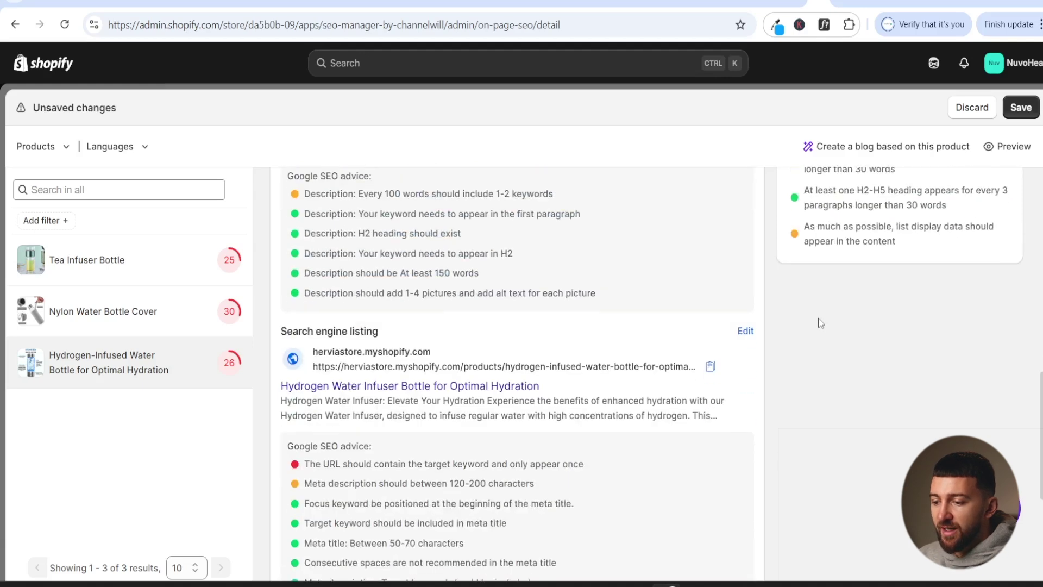
pyautogui.scroll(-1, 826, 328)
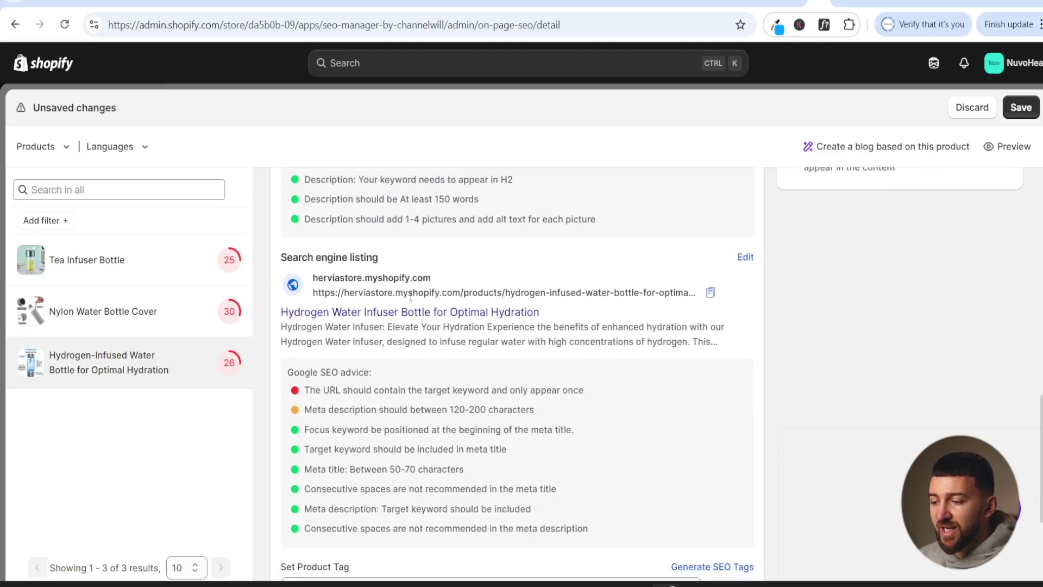
pyautogui.scroll(-2, 461, 409)
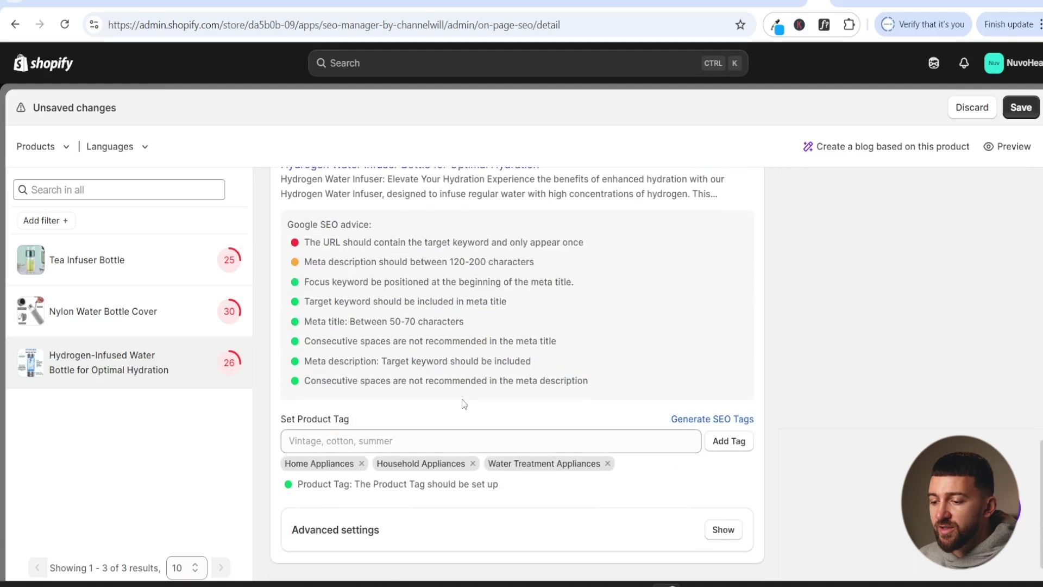
pyautogui.scroll(2, 462, 398)
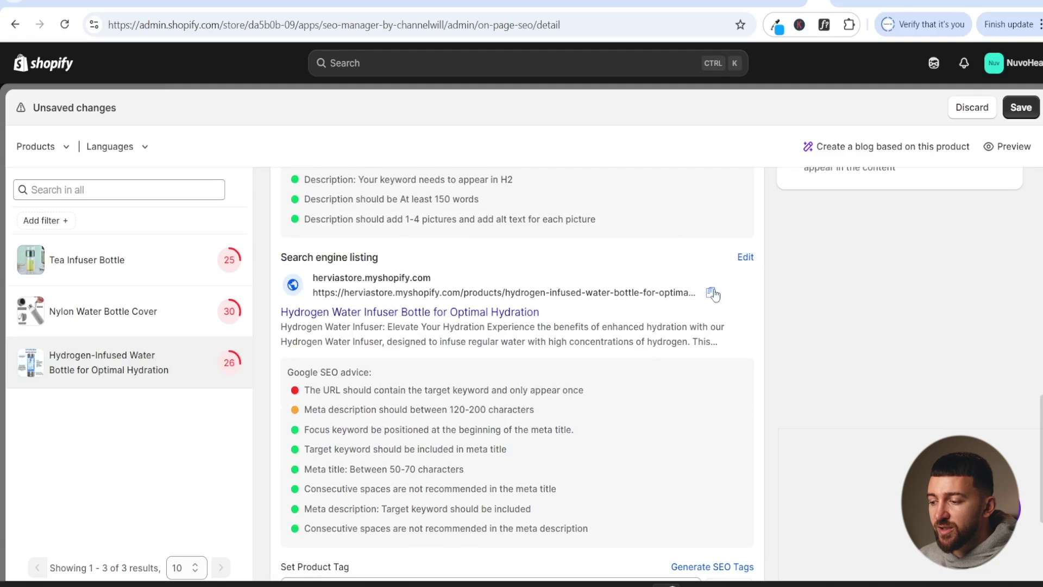
# Open the search engine listing for editing and move "water" directly after "hydrogen" in the URL handle
pyautogui.click(745, 258)
pyautogui.scroll(-5, 543, 251)
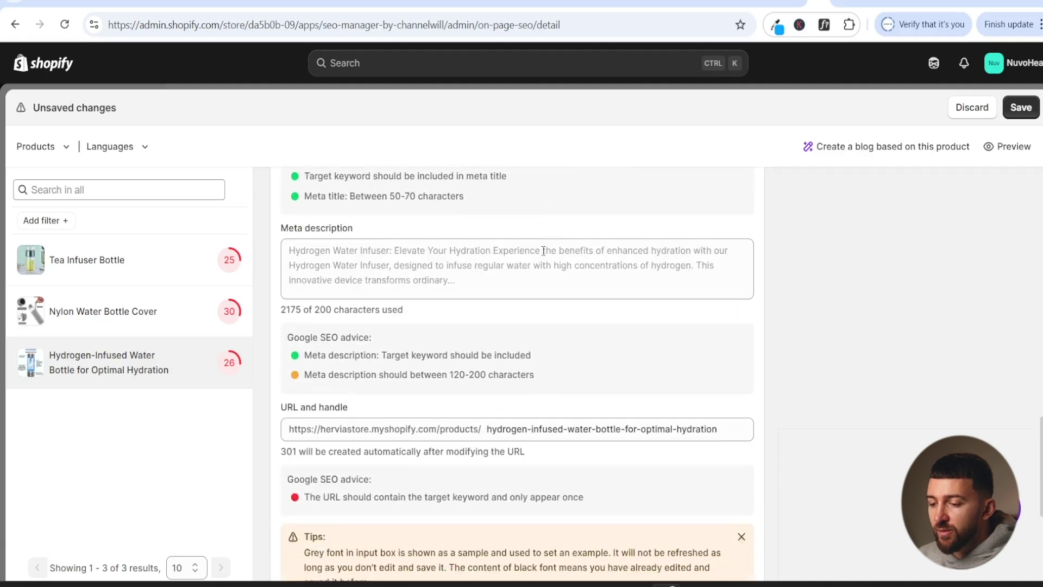
pyautogui.scroll(-2, 543, 251)
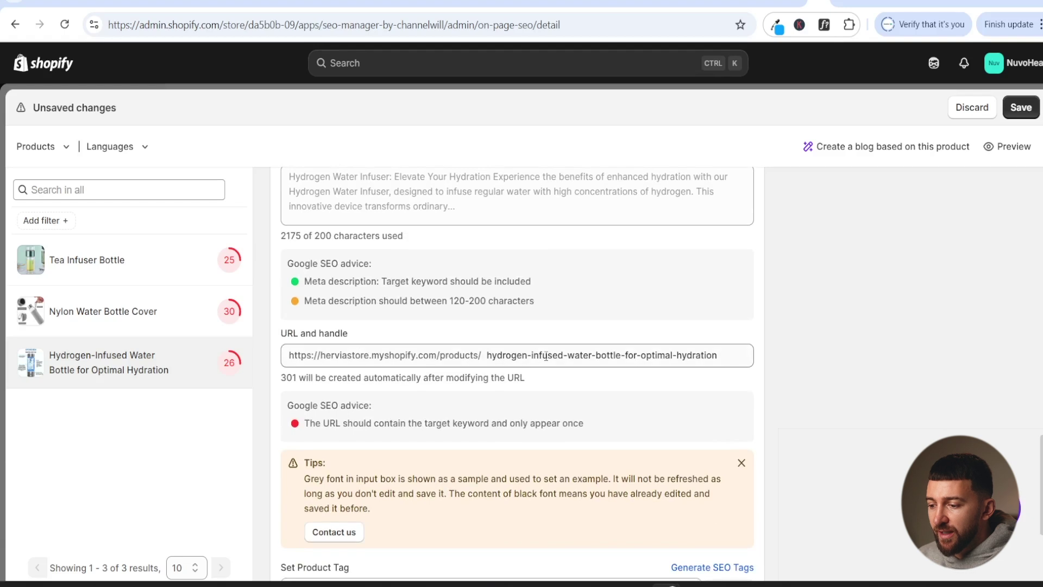
pyautogui.doubleClick(574, 356)
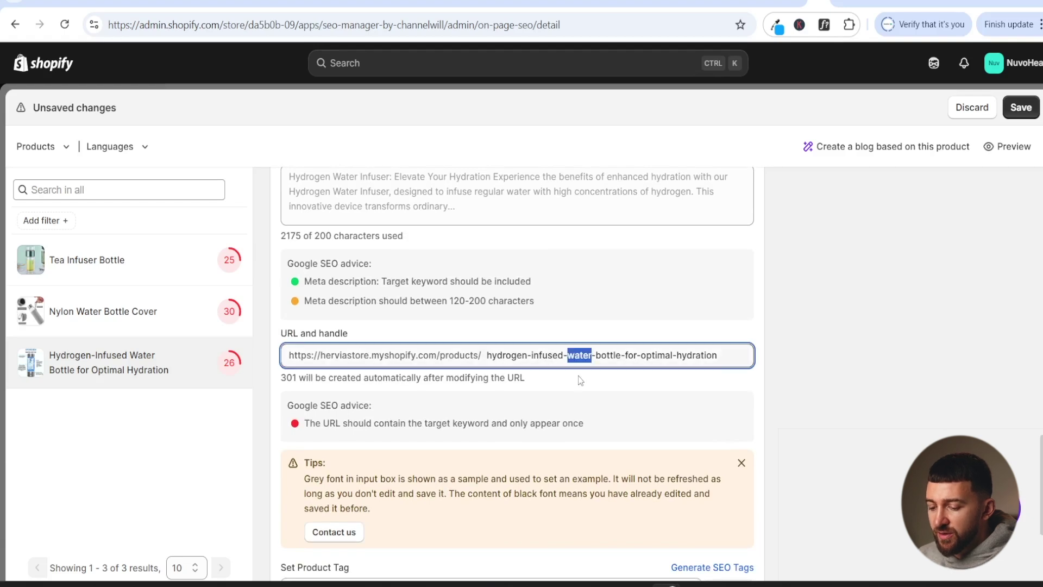
pyautogui.press('BackSpace')
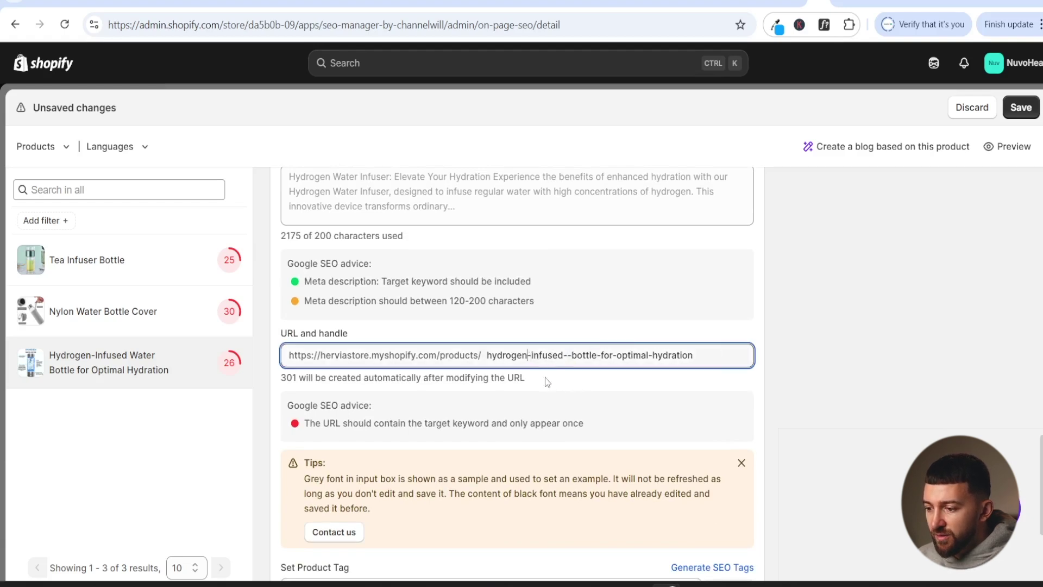
pyautogui.hotkey('ctrl', 'z')
pyautogui.press('Left')
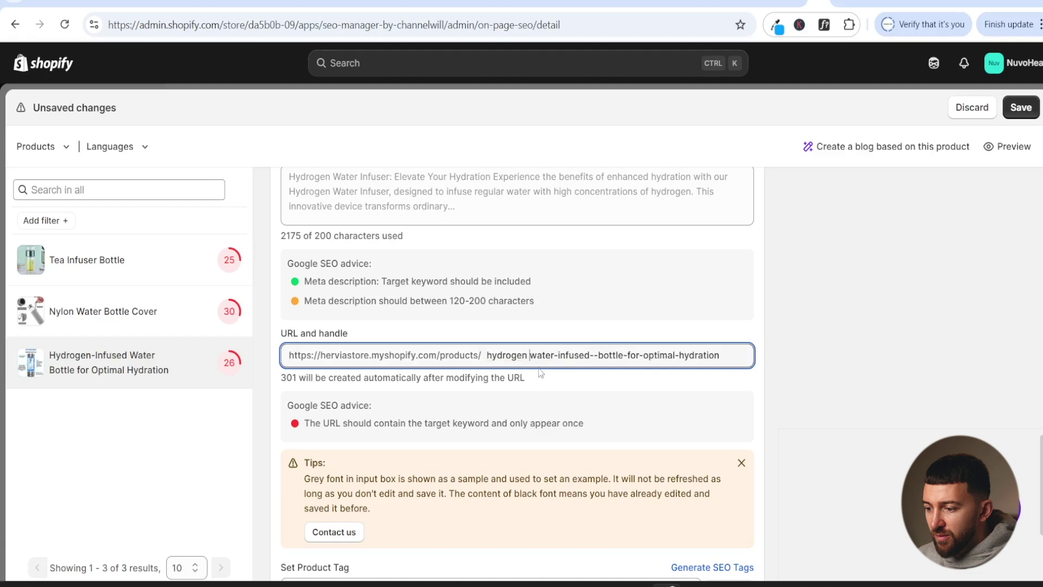
# Change "infused" to "infuser" and remove the extra hyphen, making the handle "hydrogen water-infuser-bottle-for-optimal-hydration", and save the product
pyautogui.doubleClick(569, 356)
pyautogui.click(588, 356)
pyautogui.press('BackSpace')
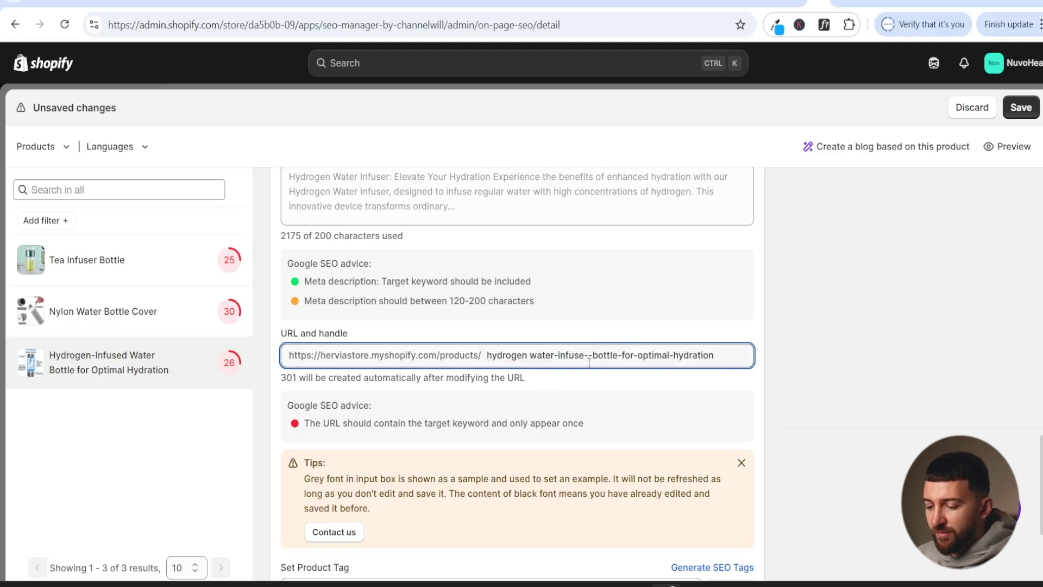
pyautogui.write('r')
pyautogui.press('Right')
pyautogui.press('Right')
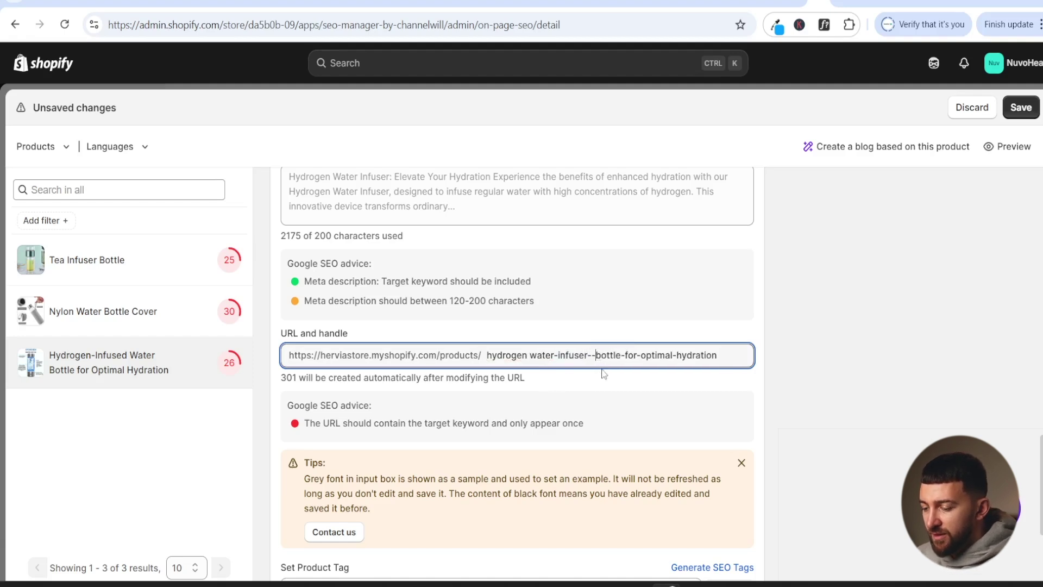
pyautogui.press('BackSpace')
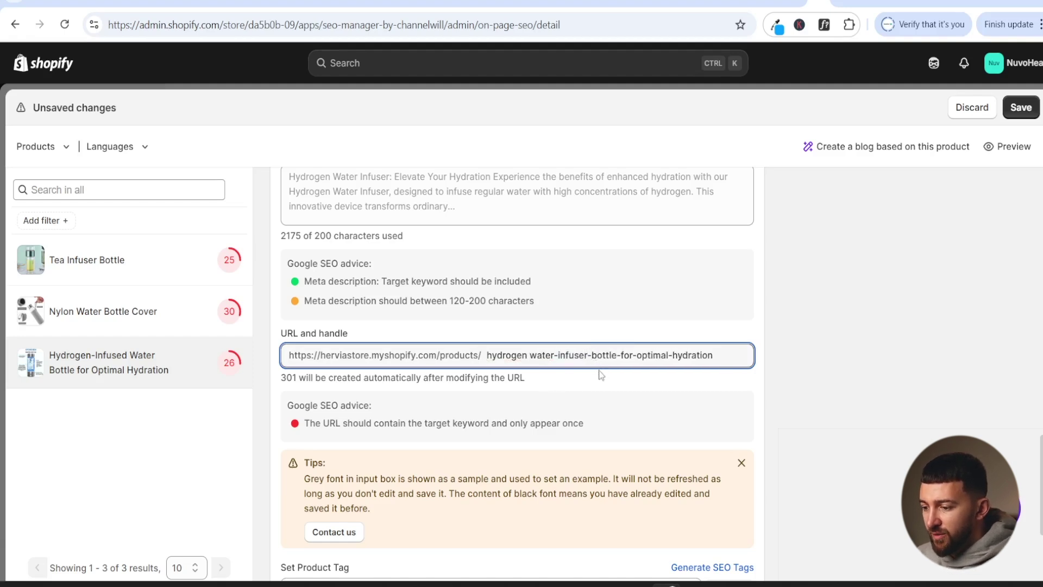
pyautogui.click(758, 392)
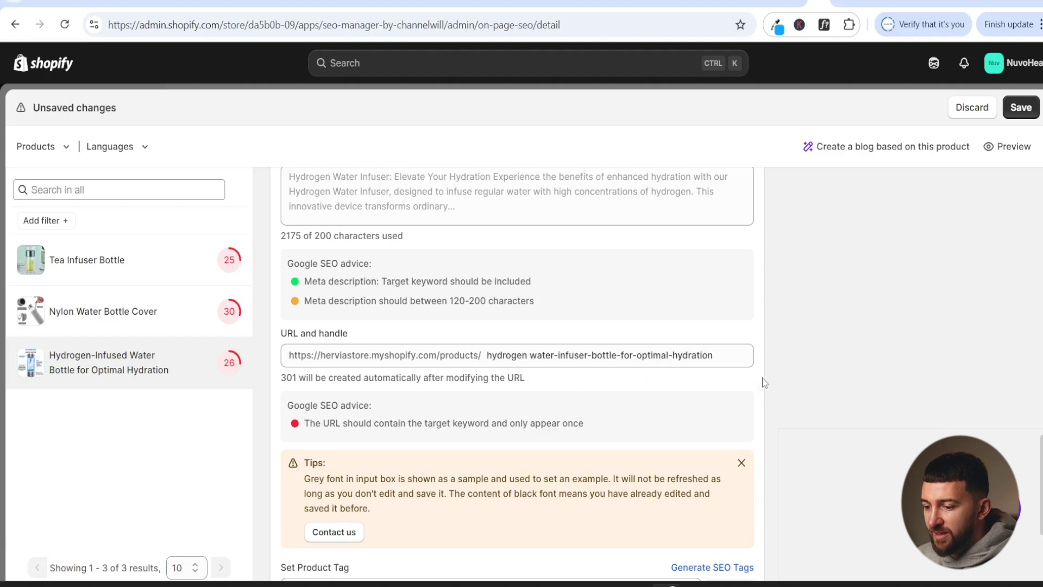
pyautogui.click(1025, 113)
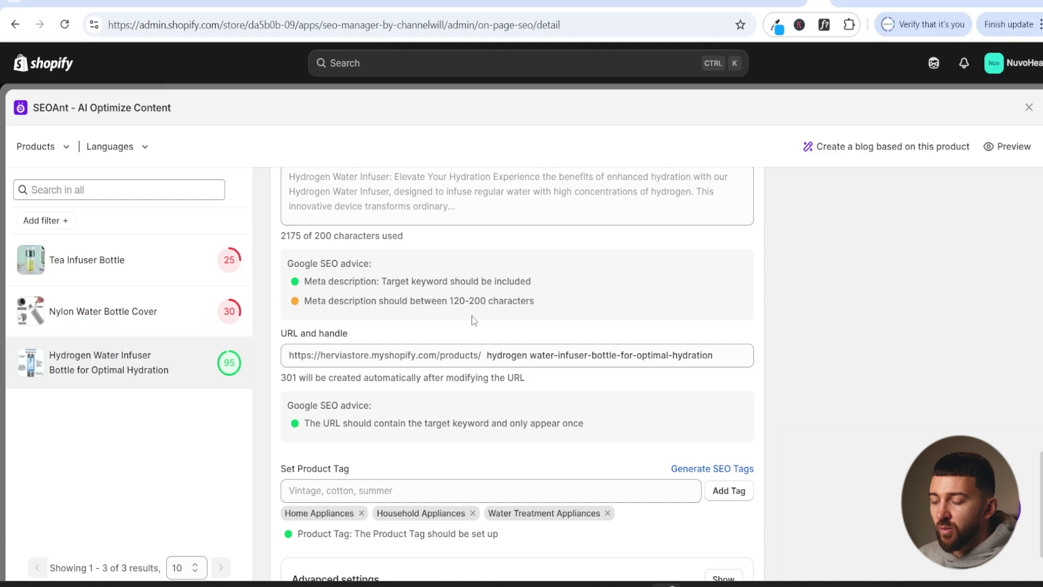
# Check the meta description and SEO score, and prompt ChatGPT: "Rewrite this as a Meta description for Google, no more than 190 characters"
pyautogui.scroll(3, 462, 326)
pyautogui.click(353, 344)
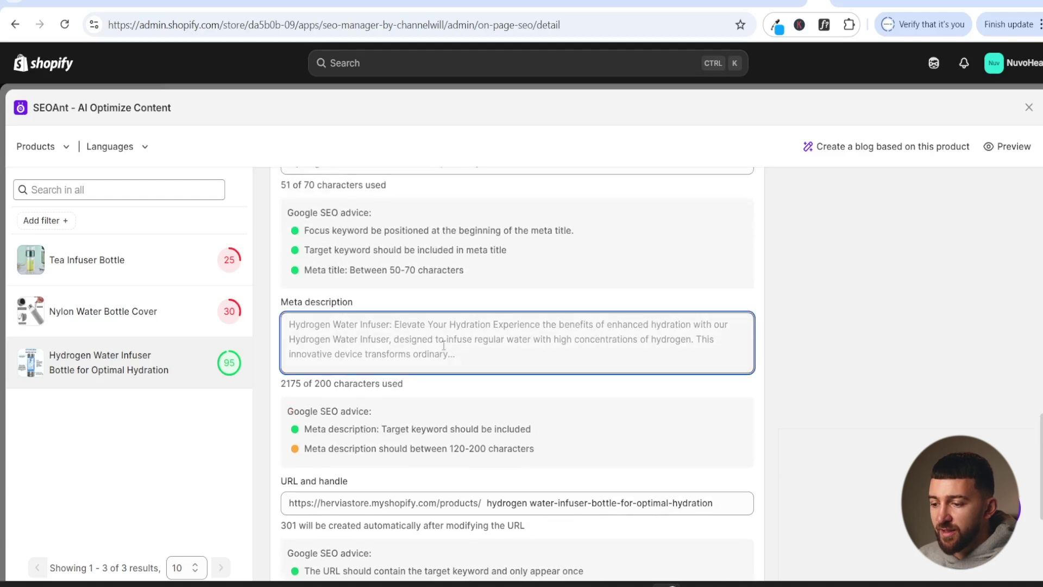
pyautogui.scroll(10, 461, 362)
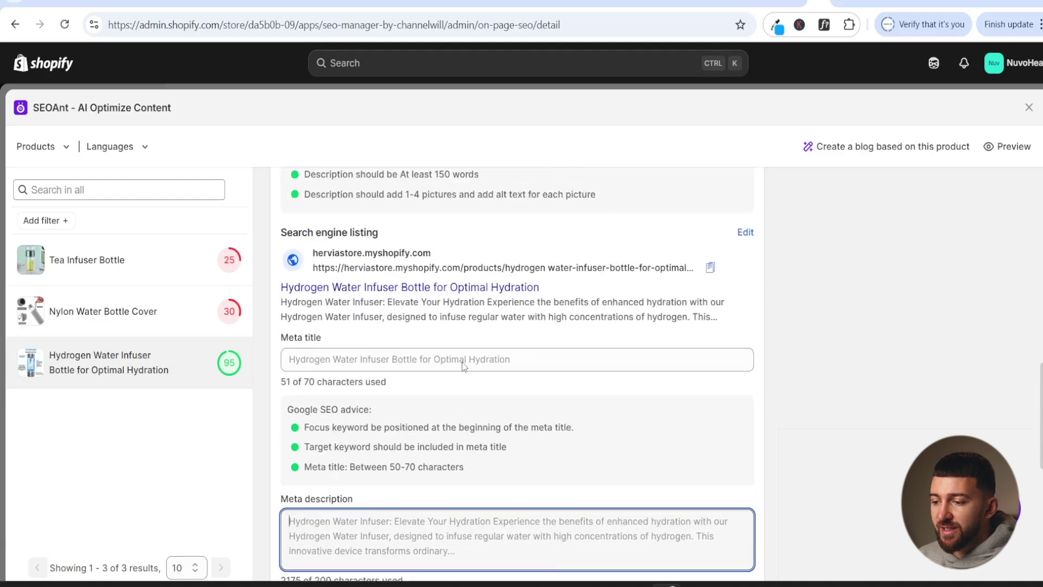
pyautogui.scroll(5, 488, 371)
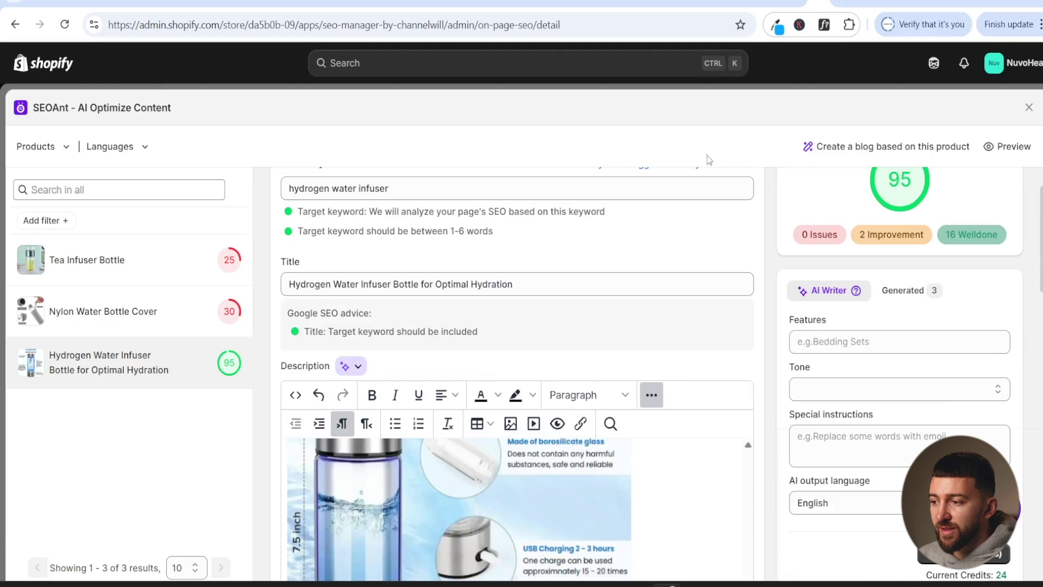
pyautogui.click(801, 4)
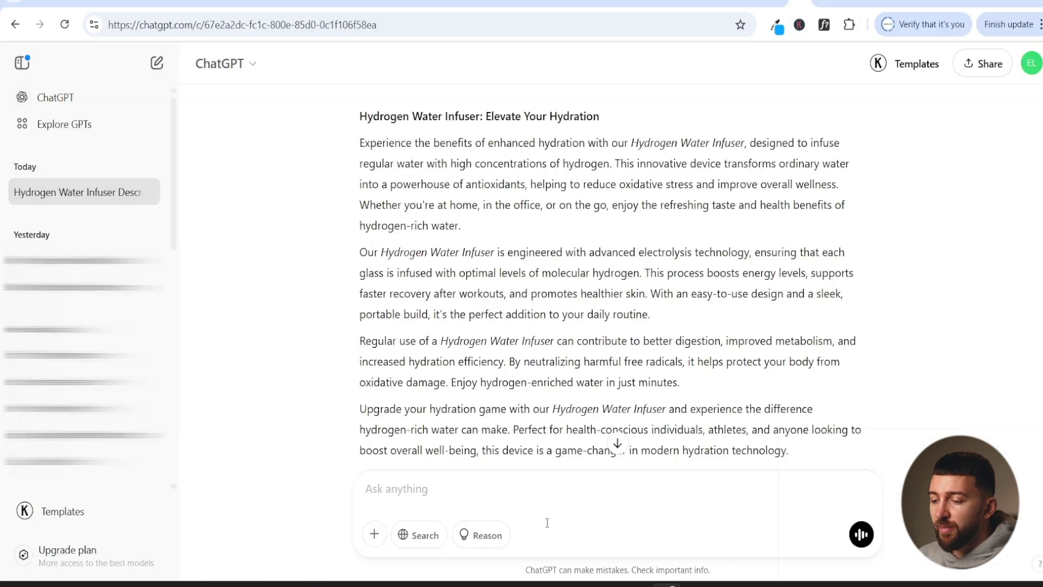
pyautogui.click(414, 495)
pyautogui.write('Rewrite this as a Meta description for Google, no more than 190 characters')
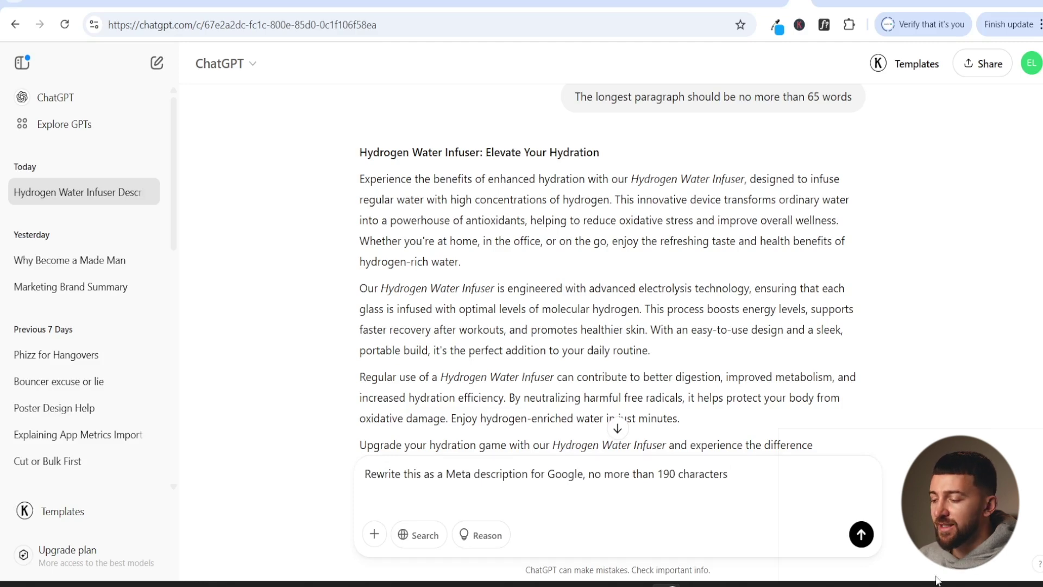
pyautogui.press('Return')
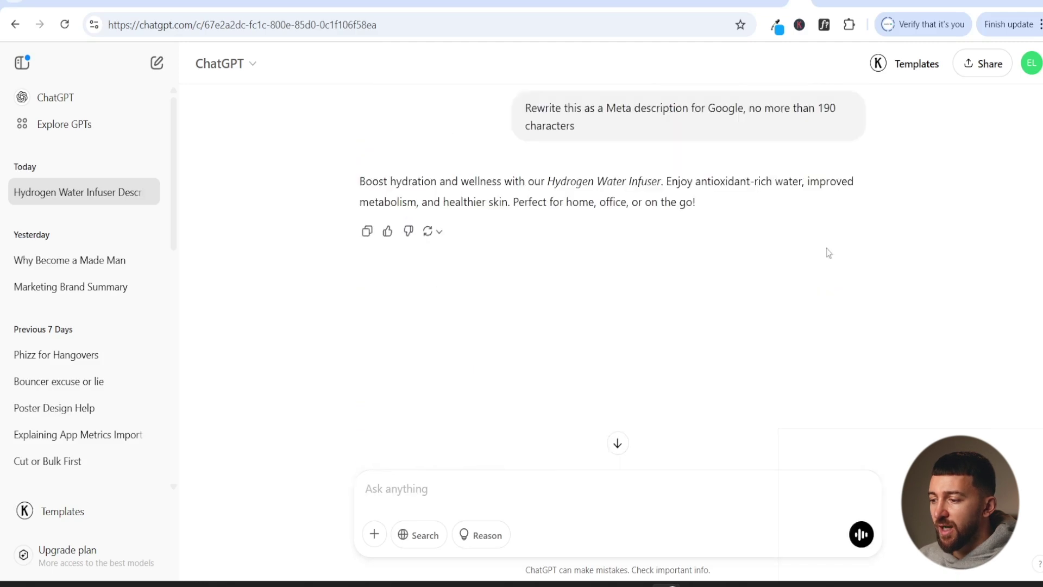
# Copy ChatGPT's text starting "Boost hydration and wellness" into the product's meta description in SEOAnt and save
pyautogui.moveTo(719, 209); pyautogui.dragTo(358, 179)
pyautogui.hotkey('ctrl', 'c')
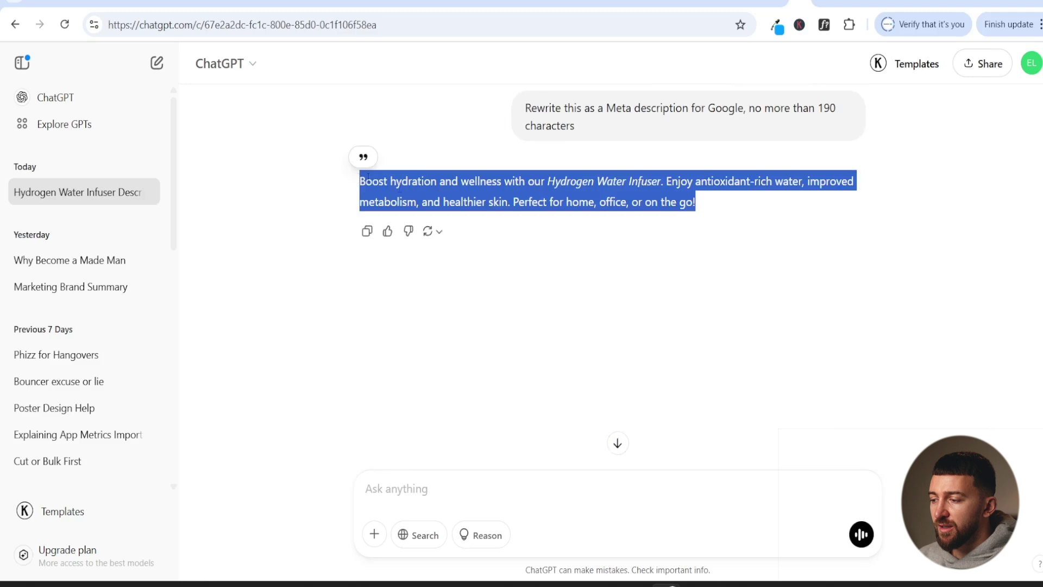
pyautogui.click(828, 3)
pyautogui.click(403, 335)
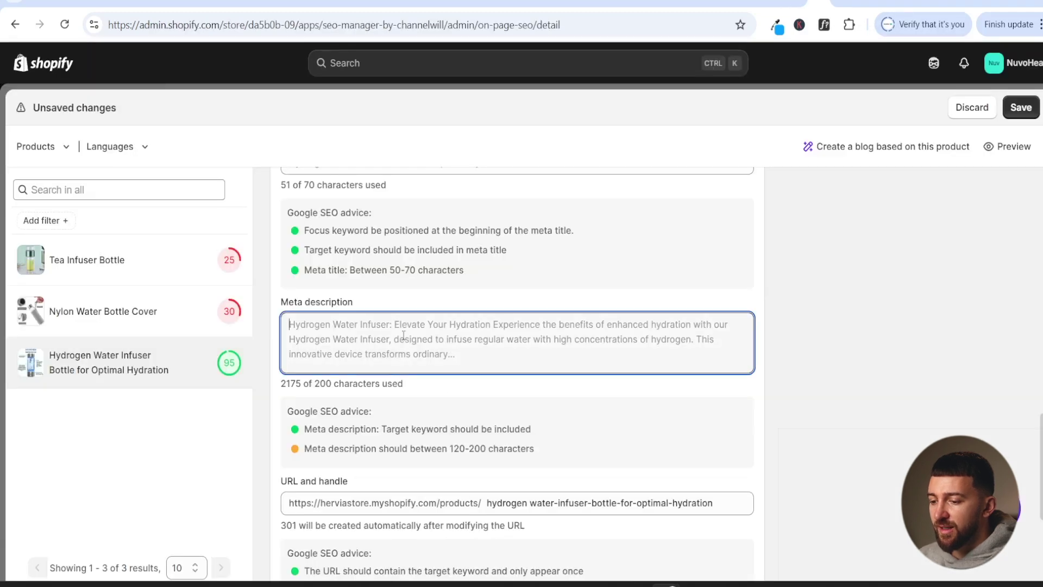
pyautogui.hotkey('ctrl', 'v')
pyautogui.click(793, 388)
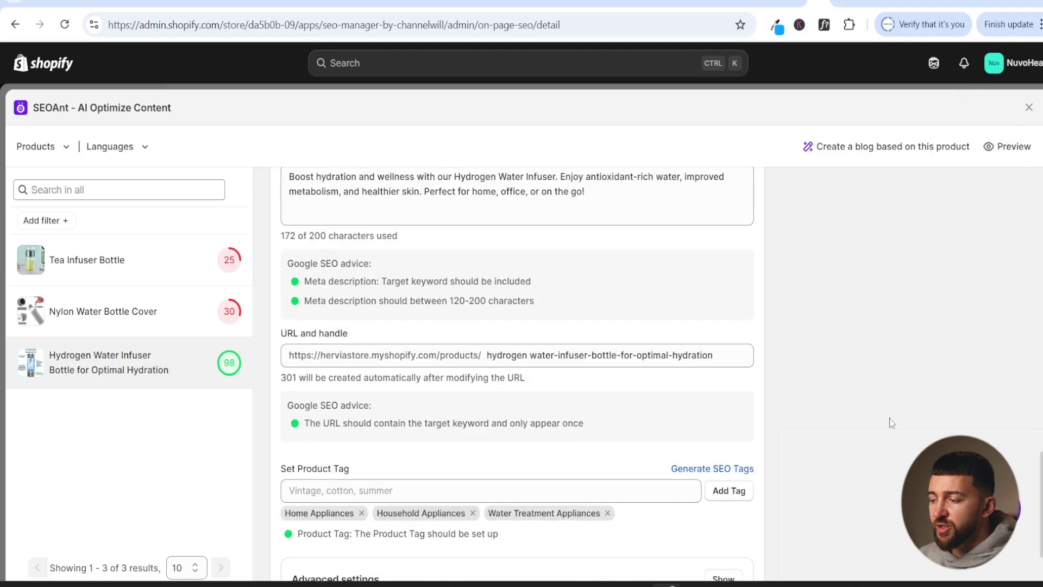
# Recheck the product's SEO score, the description's Google SEO advice and the readability suggestion on longest paragraph length
pyautogui.scroll(15, 894, 405)
pyautogui.scroll(5, 894, 405)
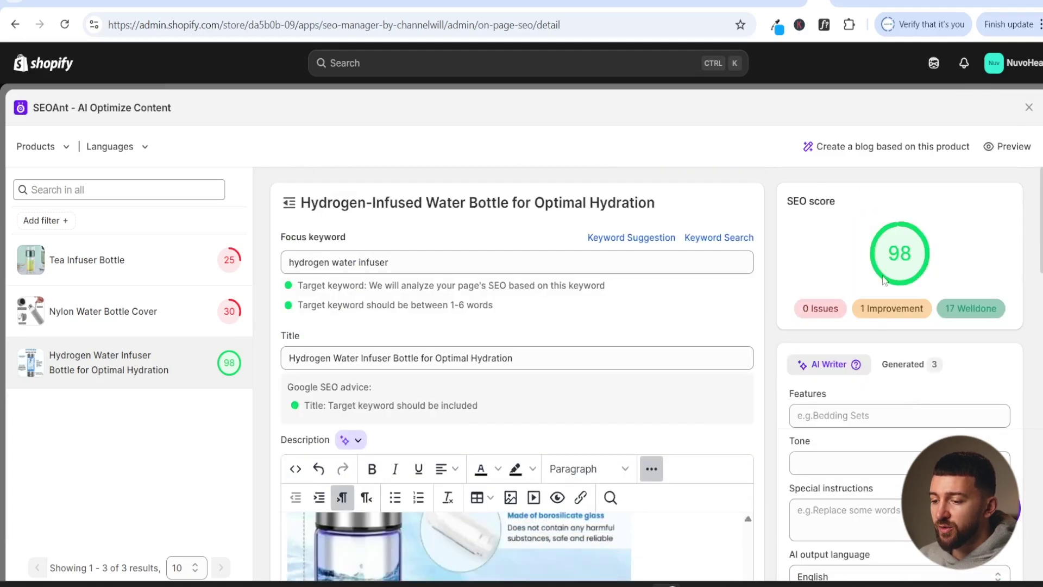
pyautogui.scroll(-8, 900, 239)
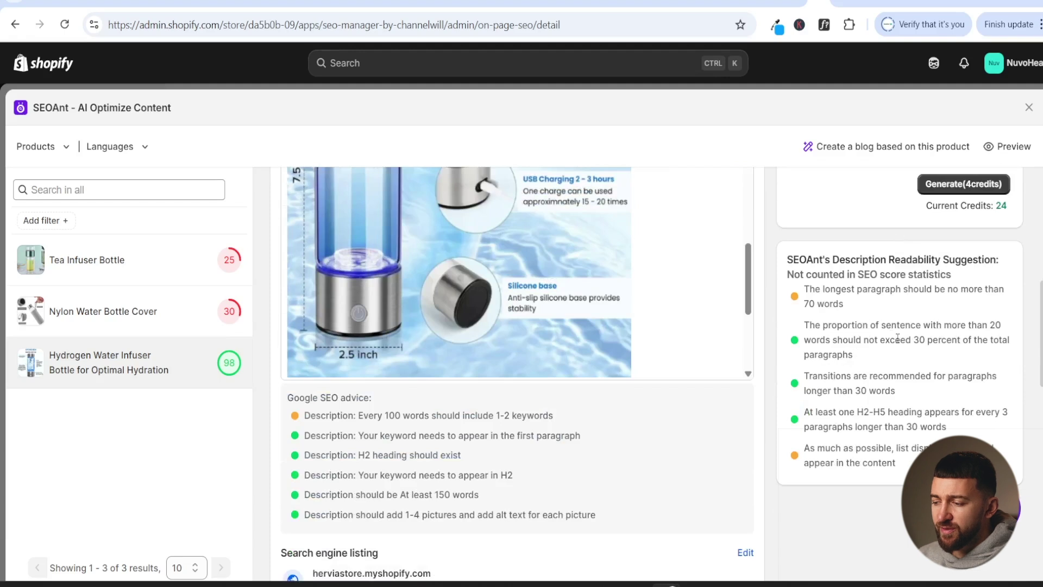
pyautogui.moveTo(809, 304); pyautogui.dragTo(827, 304)
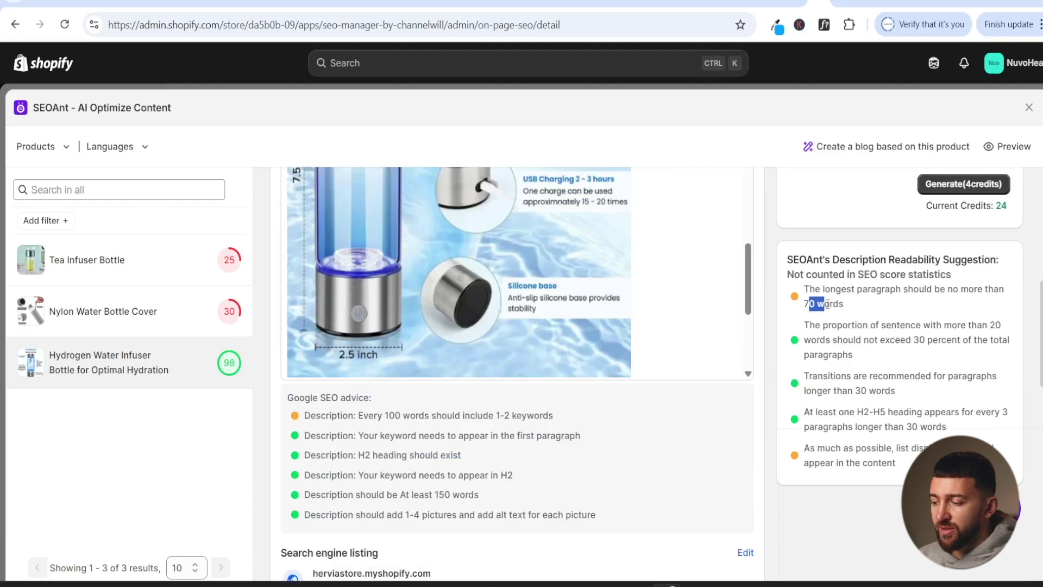
# Review the description suggestions and overall SEO score of the hydrogen bottle product, and close its content optimizer
pyautogui.click(848, 301)
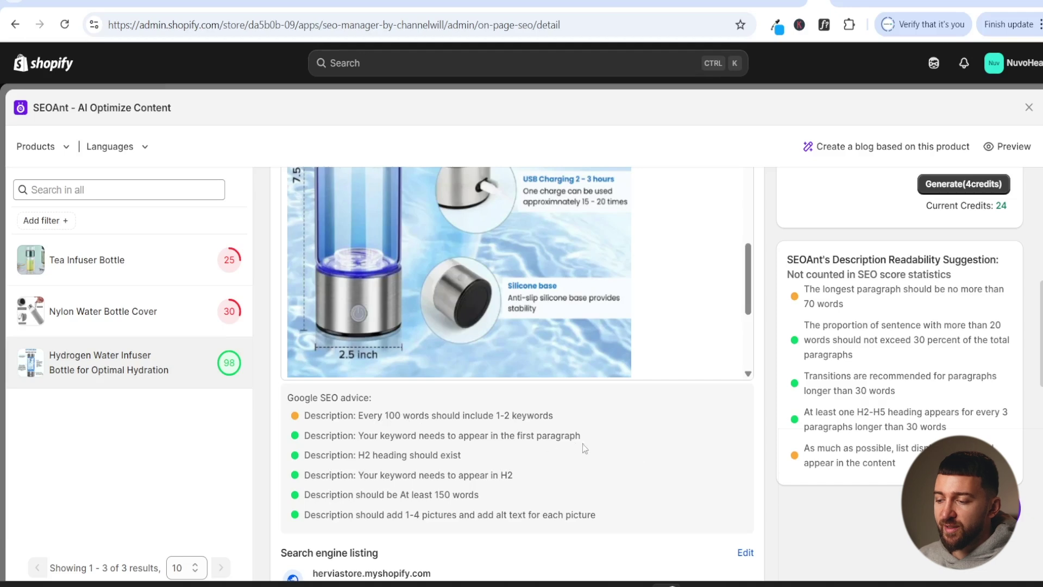
pyautogui.scroll(10, 789, 445)
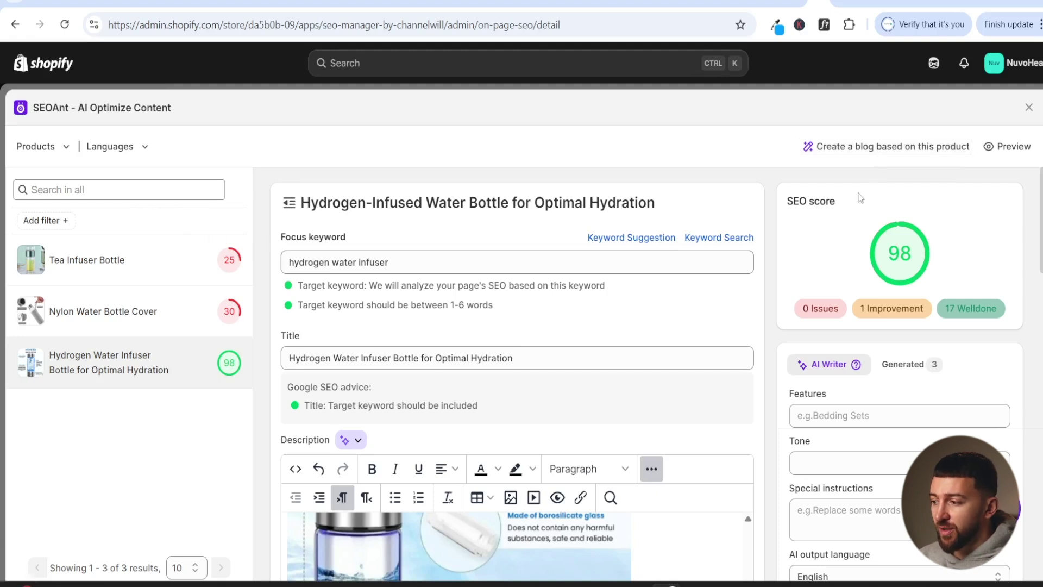
pyautogui.click(1029, 107)
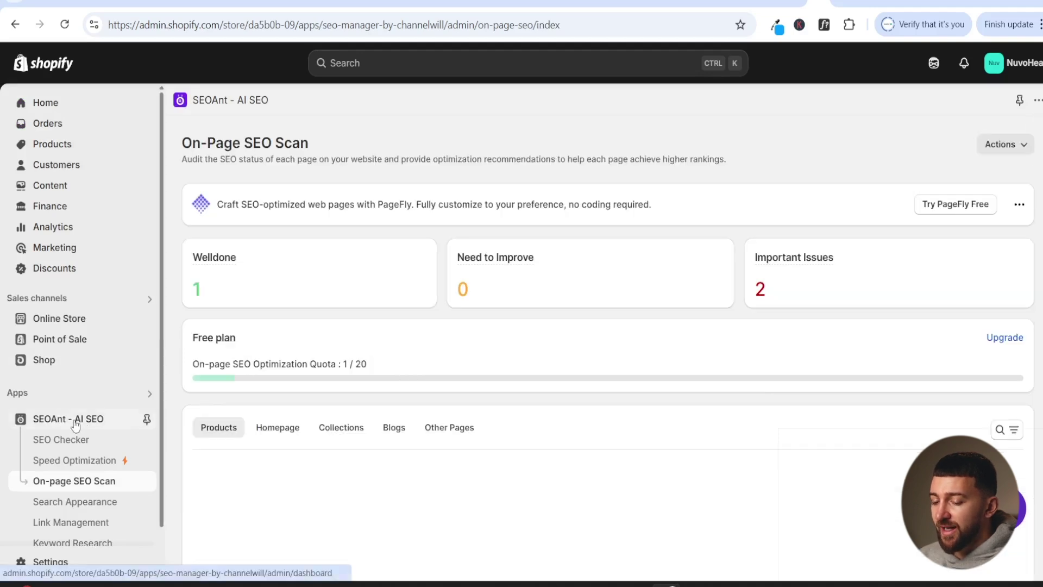
# Open the bulk meta tag rules from the remaining Get started task on the SEOAnt dashboard
pyautogui.click(75, 424)
pyautogui.scroll(-5, 973, 263)
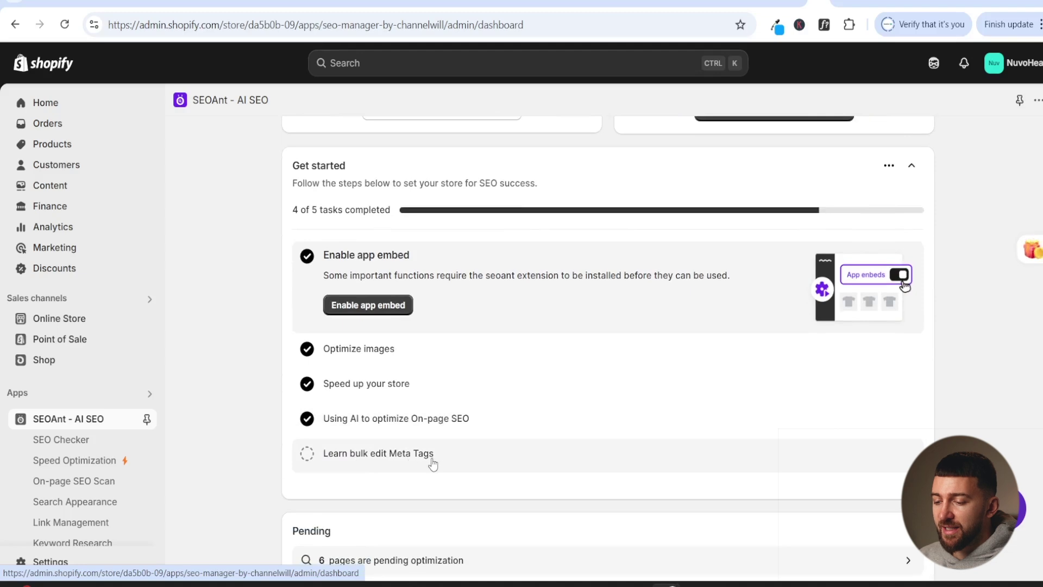
pyautogui.click(404, 462)
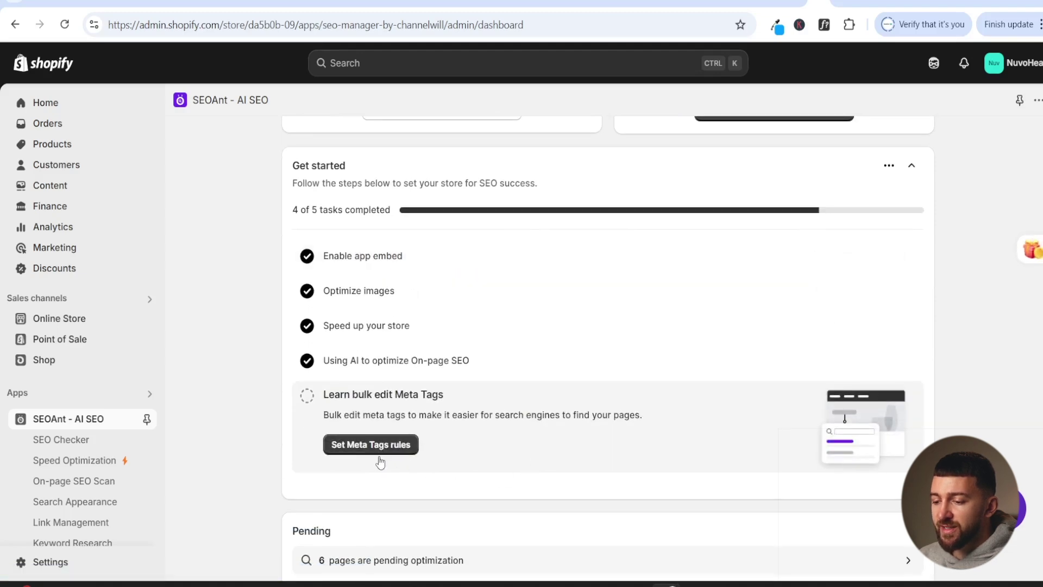
pyautogui.click(383, 451)
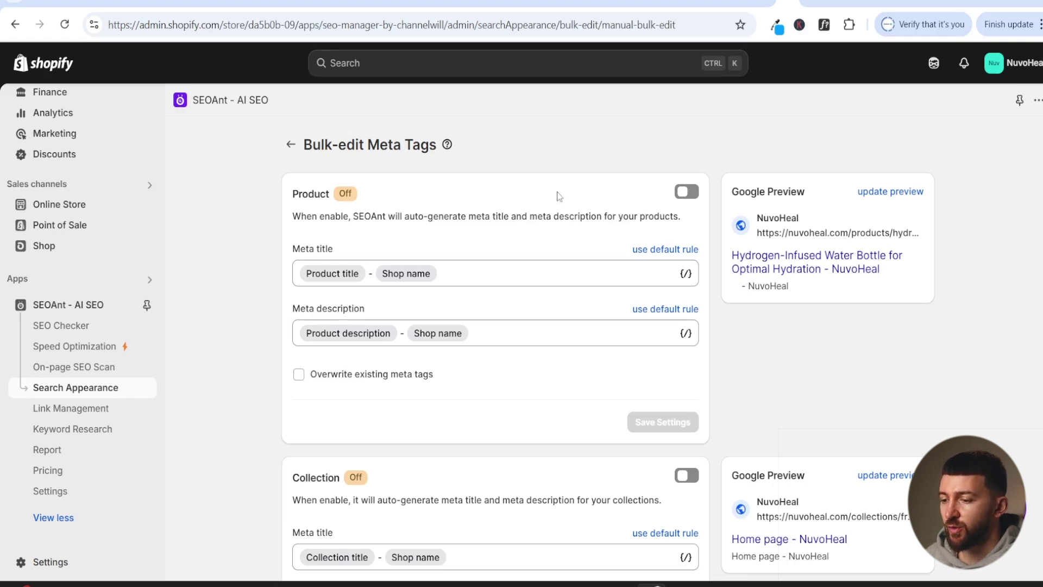
# Review the meta tag rules and enable automatic meta titles and descriptions for products, collections and blogs
pyautogui.scroll(-3, 465, 373)
pyautogui.scroll(-9, 446, 376)
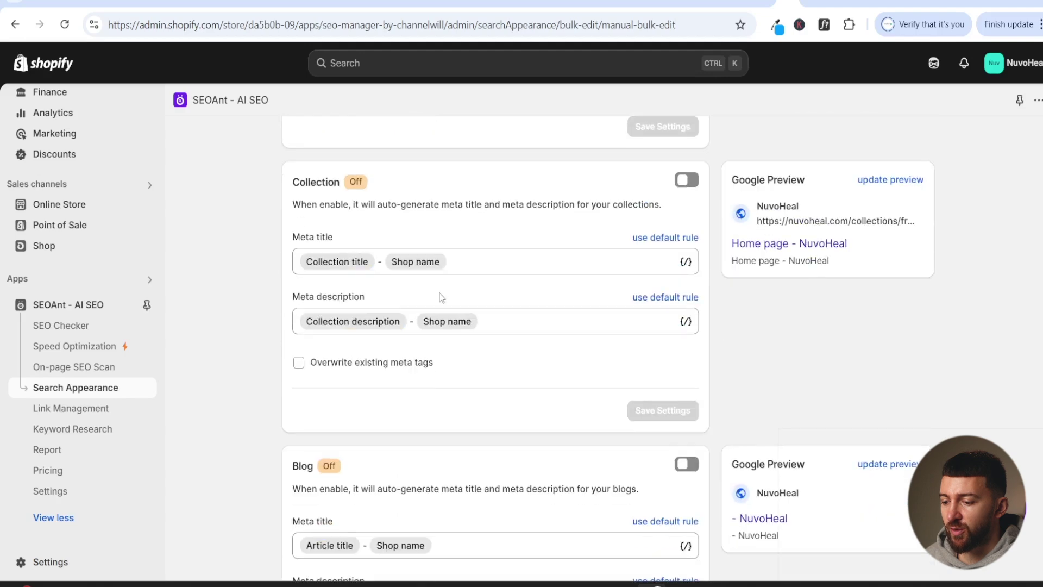
pyautogui.scroll(11, 492, 337)
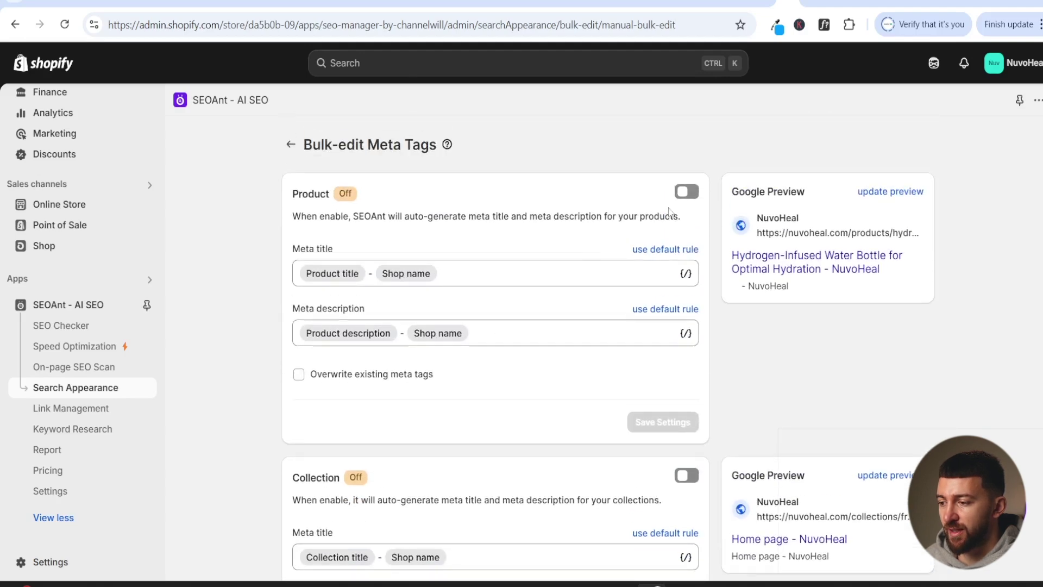
pyautogui.click(684, 193)
pyautogui.click(687, 476)
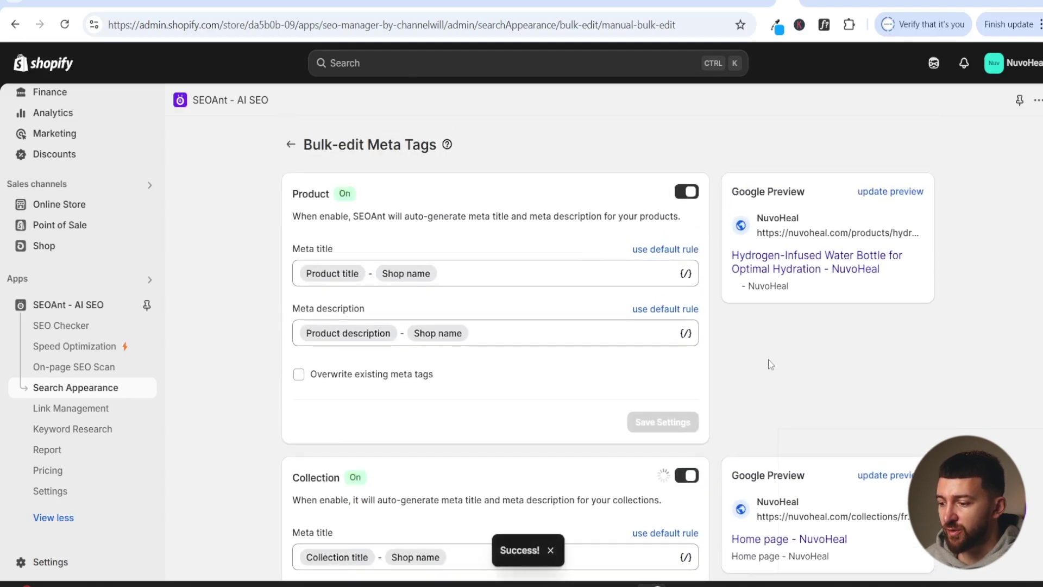
pyautogui.scroll(-4, 689, 478)
pyautogui.click(687, 538)
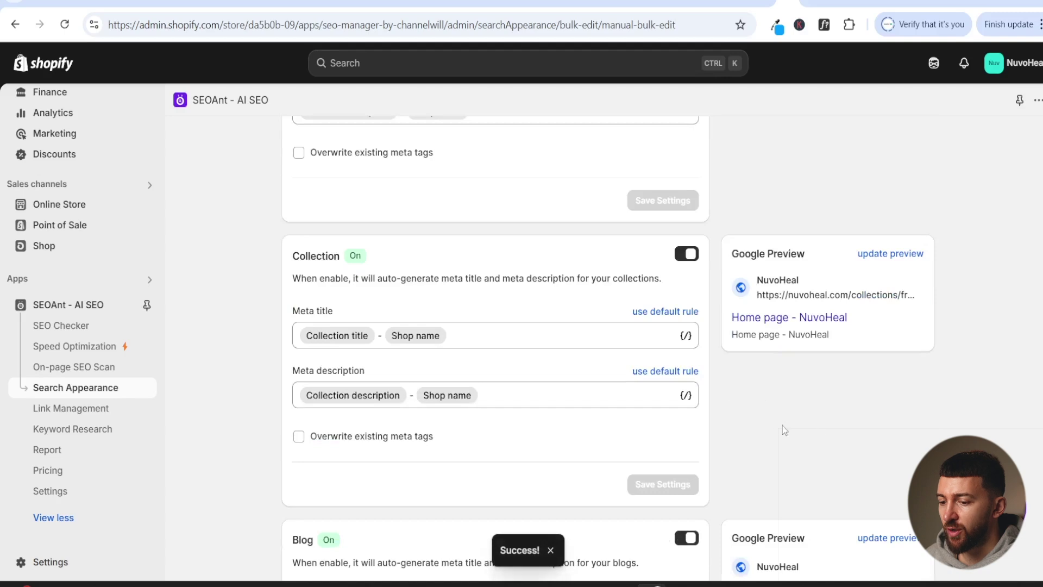
# Look over SEOAnt's Link Management, Keyword Research and Report sections
pyautogui.click(84, 412)
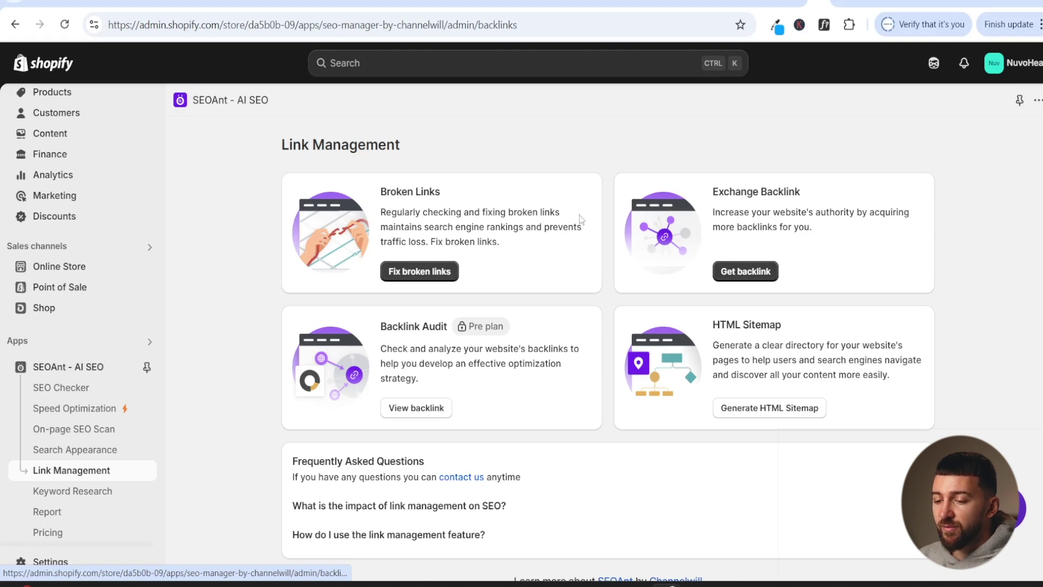
pyautogui.click(81, 492)
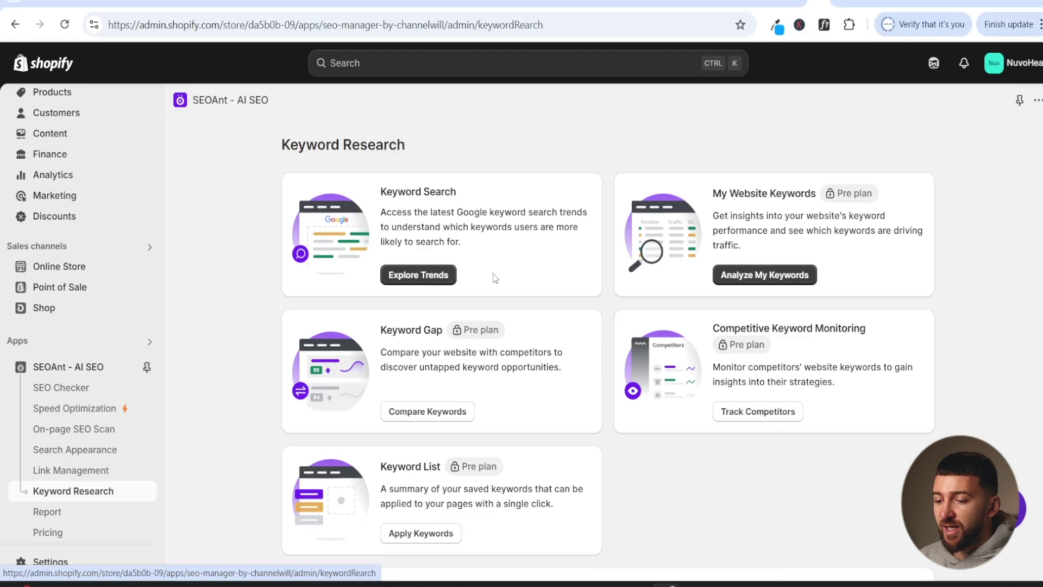
pyautogui.click(60, 519)
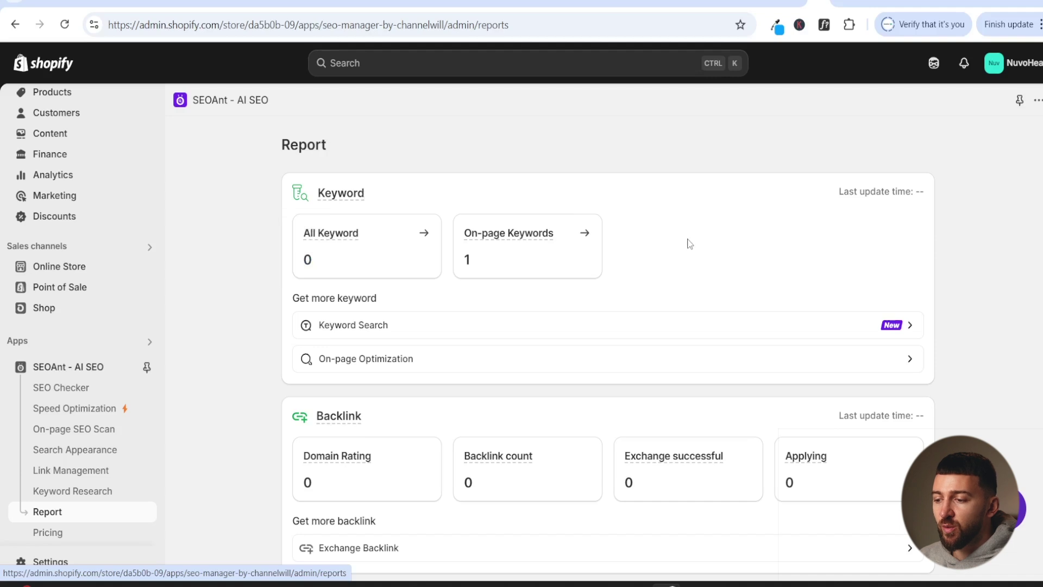
# Open the report's on-page keywords and examine the keyword list with its position, difficulty and volume columns
pyautogui.click(513, 257)
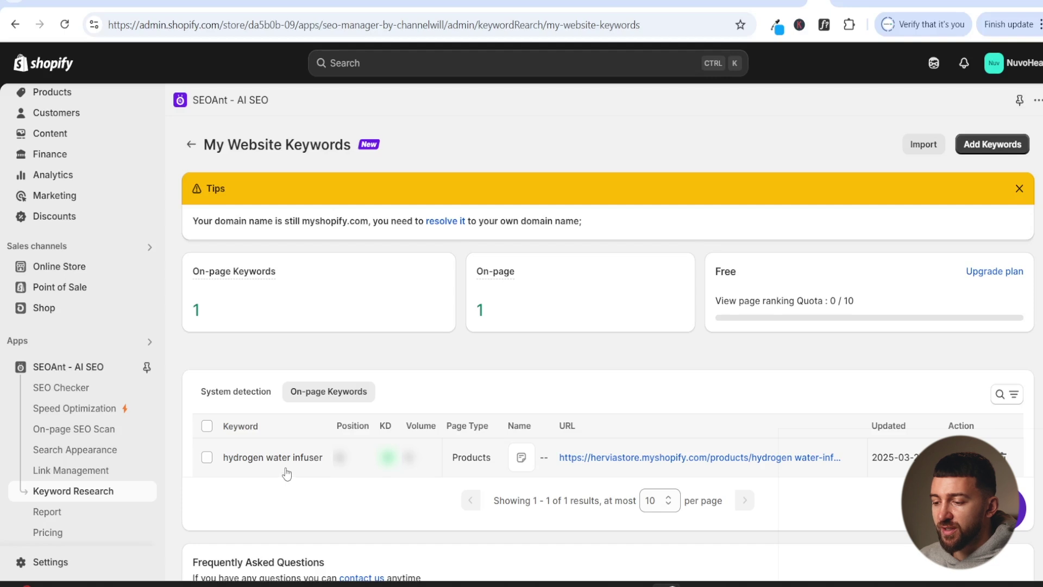
pyautogui.scroll(-1, 286, 473)
pyautogui.scroll(-1, 286, 473)
pyautogui.scroll(2, 289, 457)
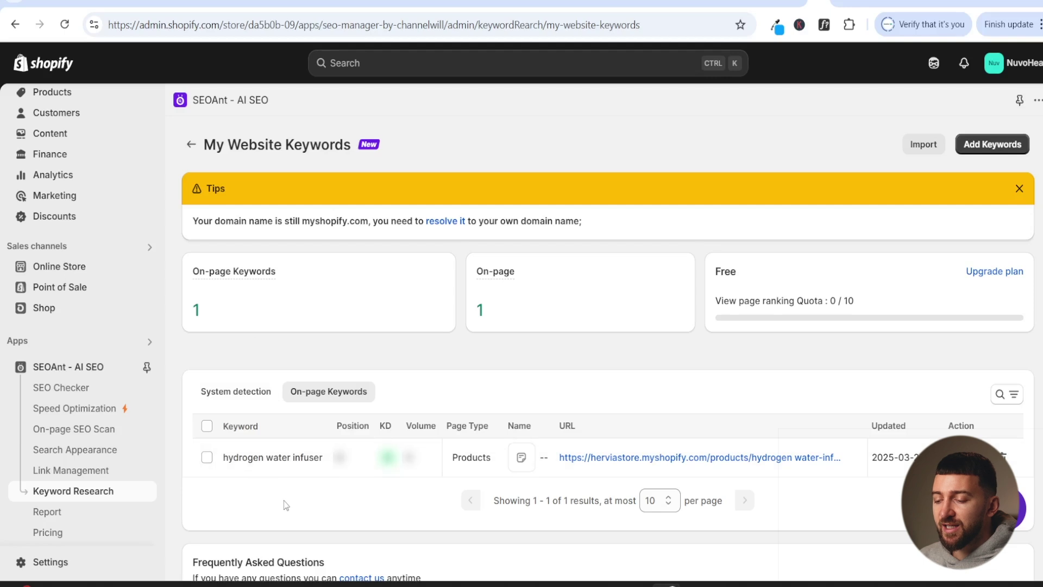
pyautogui.scroll(-2, 109, 467)
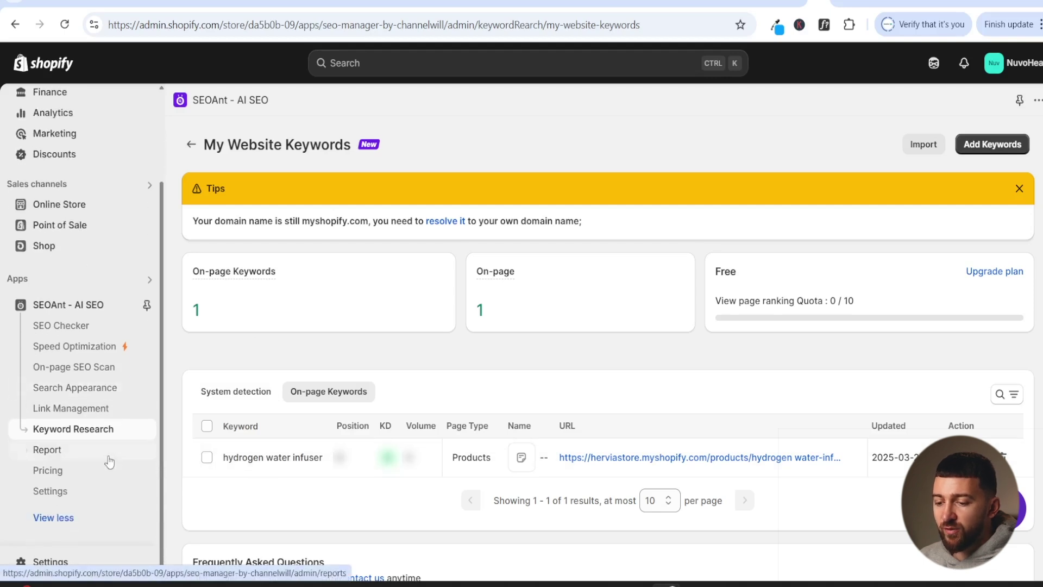
# Run the SEO Checker's one-click fix for the HTML sitemap, homepage and product page AMP, and unoptimized meta tags
pyautogui.click(83, 331)
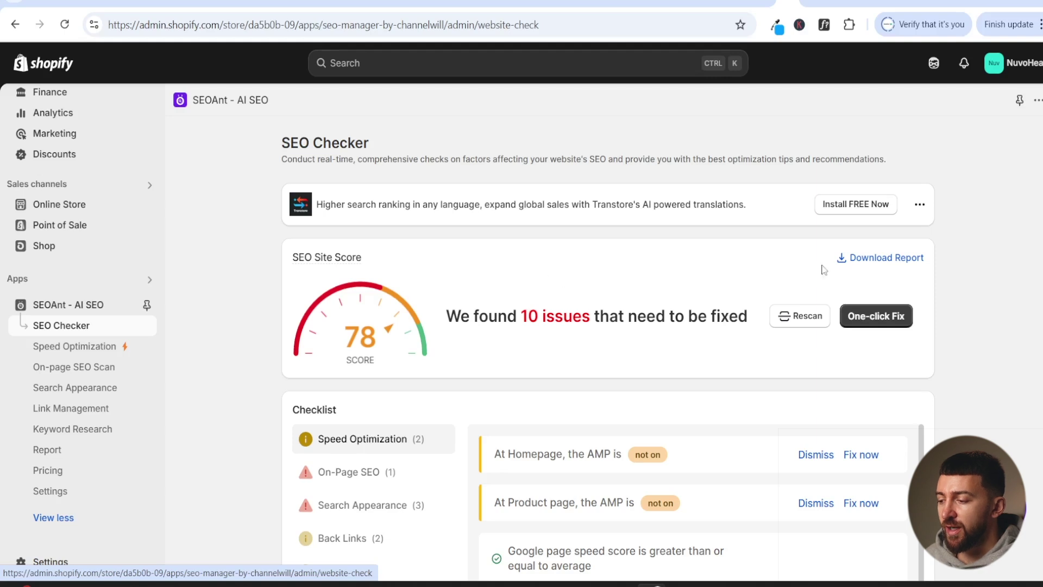
pyautogui.click(877, 321)
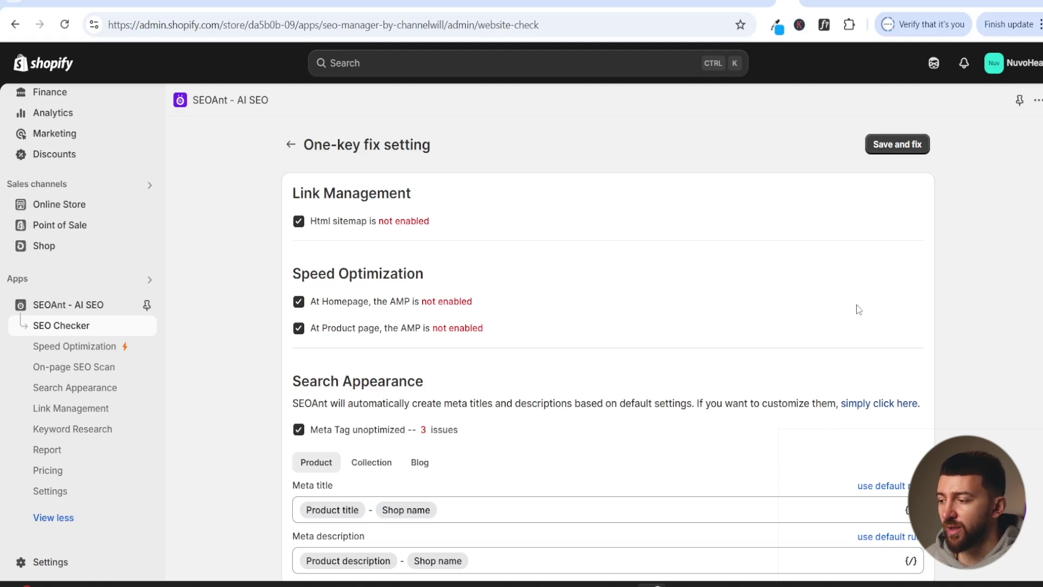
pyautogui.click(895, 146)
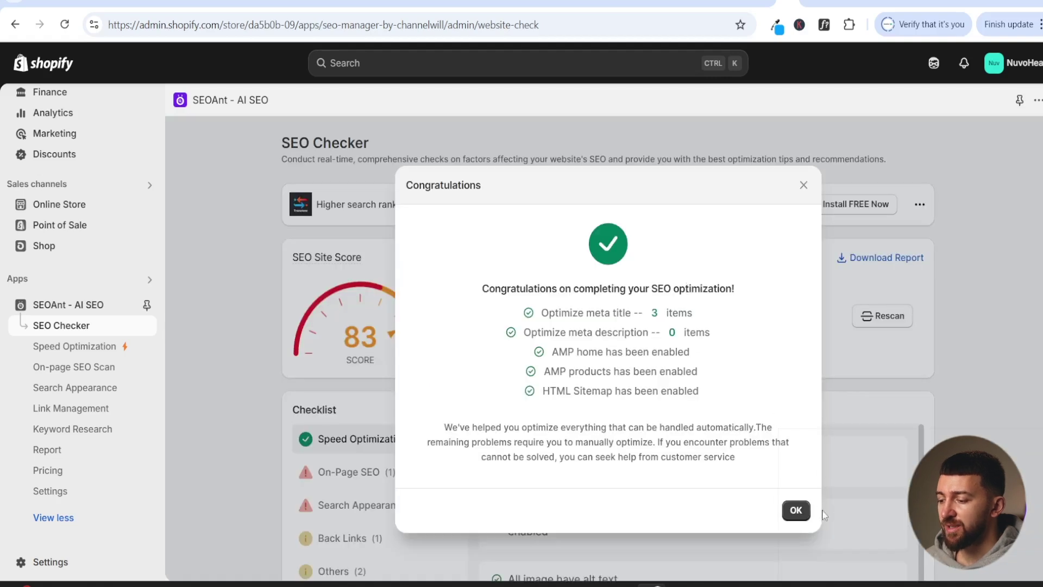
pyautogui.click(796, 511)
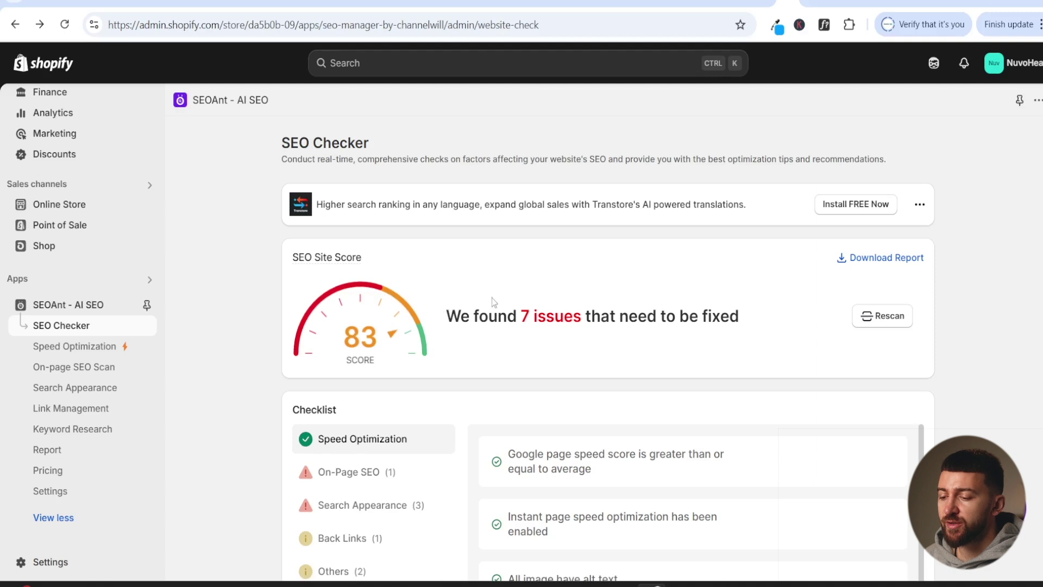
# Examine the Search Appearance issues and the page with an unoptimized meta description, and return to the SEO Checker
pyautogui.scroll(-1, 521, 285)
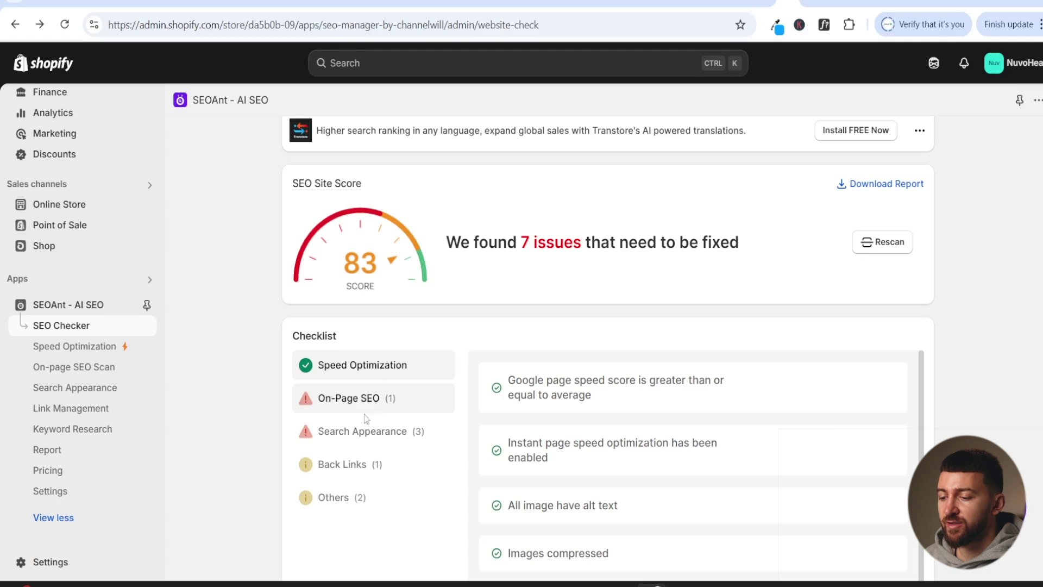
pyautogui.click(341, 436)
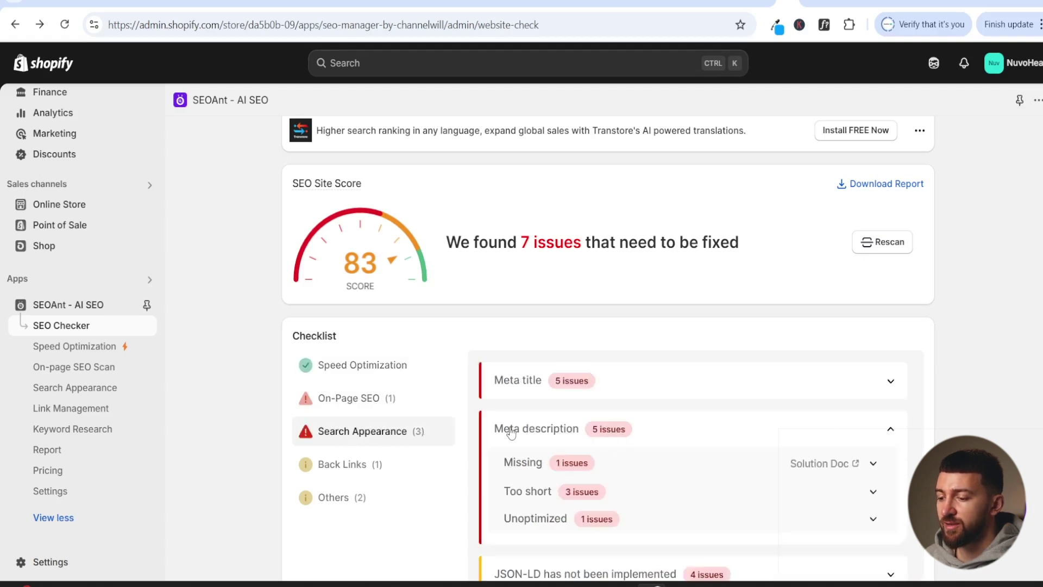
pyautogui.scroll(-1, 584, 437)
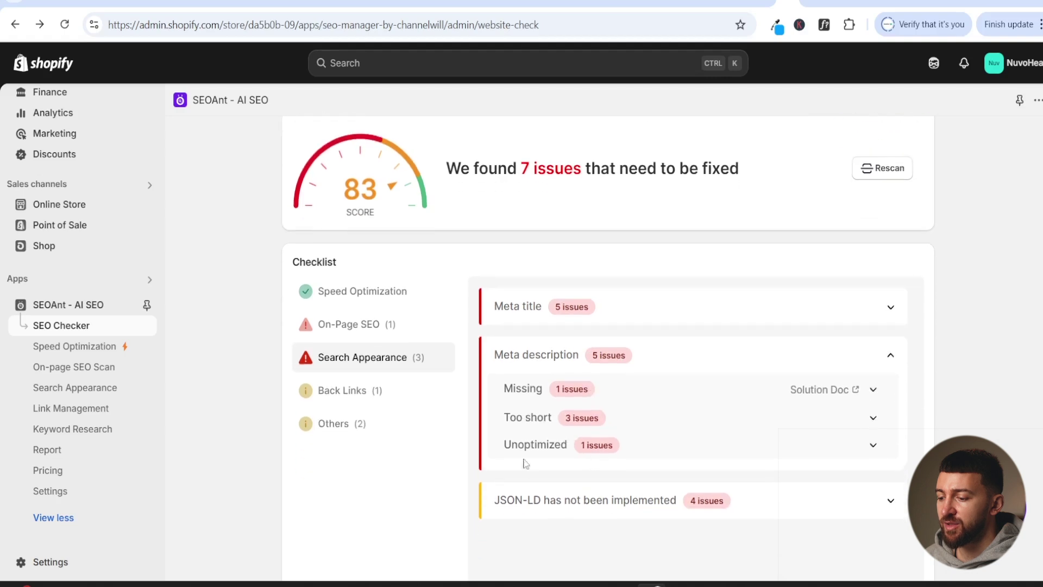
pyautogui.click(872, 446)
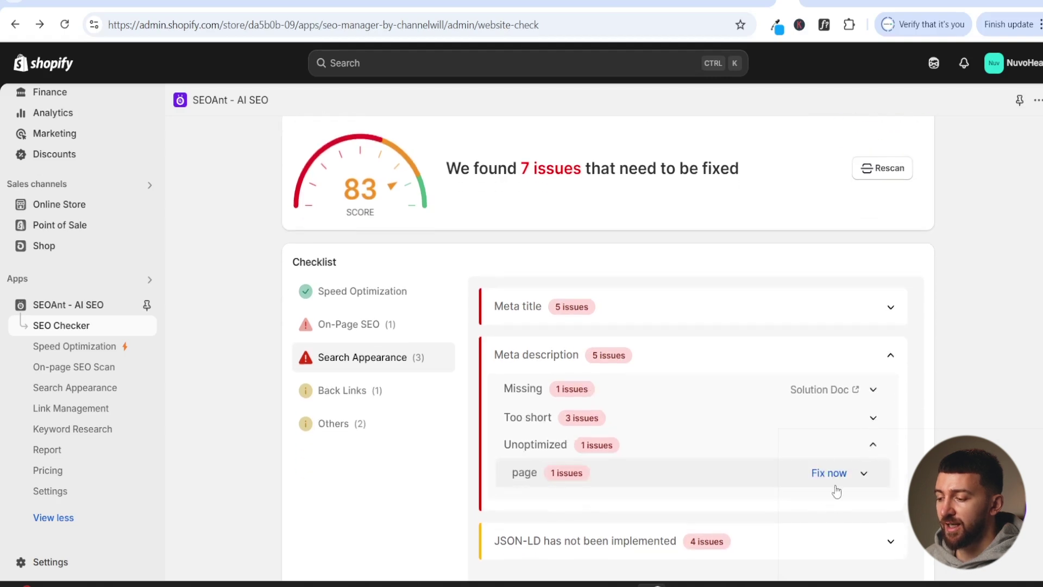
pyautogui.click(823, 473)
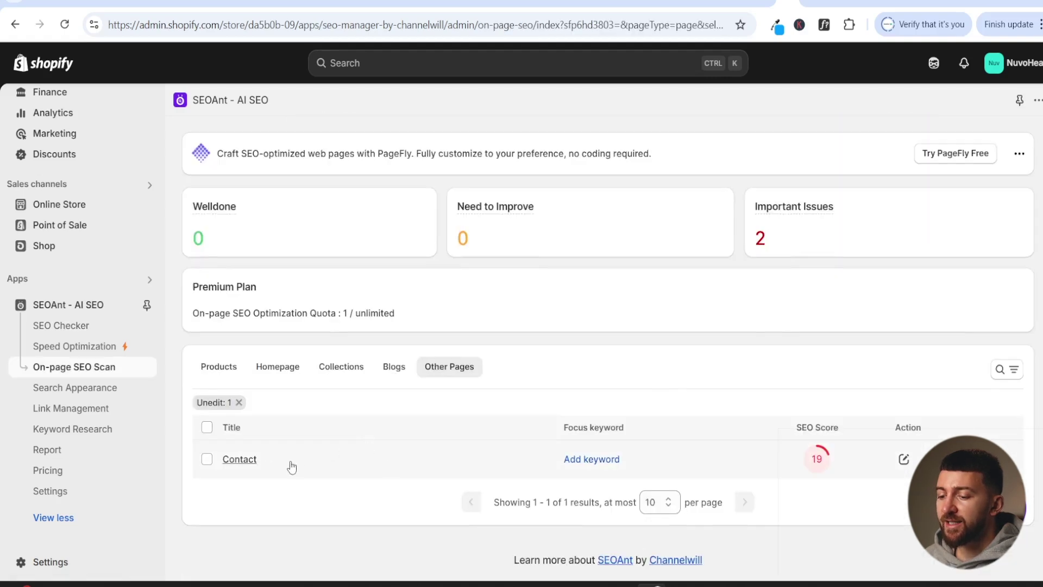
pyautogui.click(73, 327)
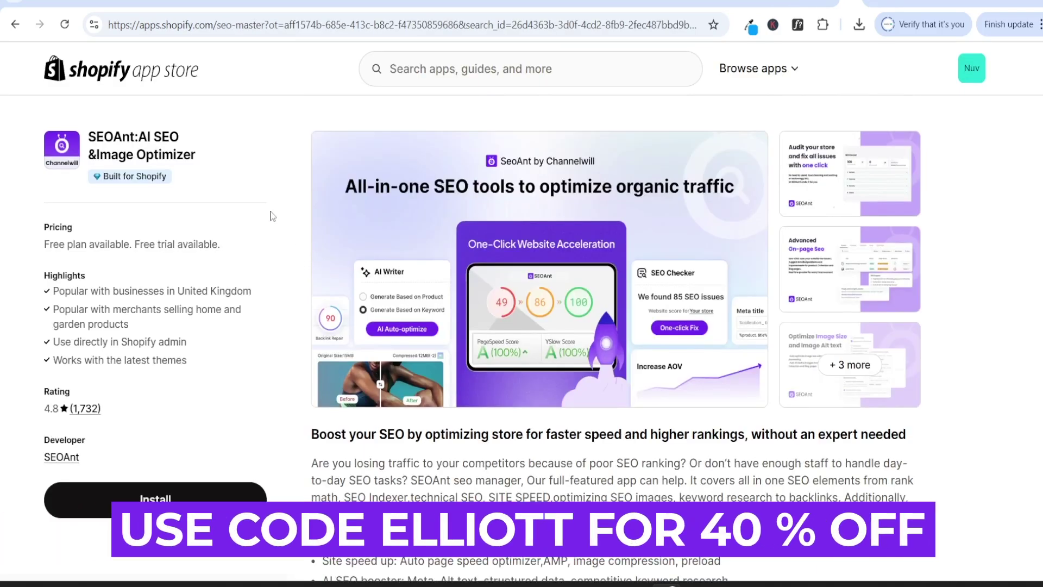
# Install the SEOAnt:AI SEO &Image Optimizer app from its Shopify App Store listing
pyautogui.click(176, 500)
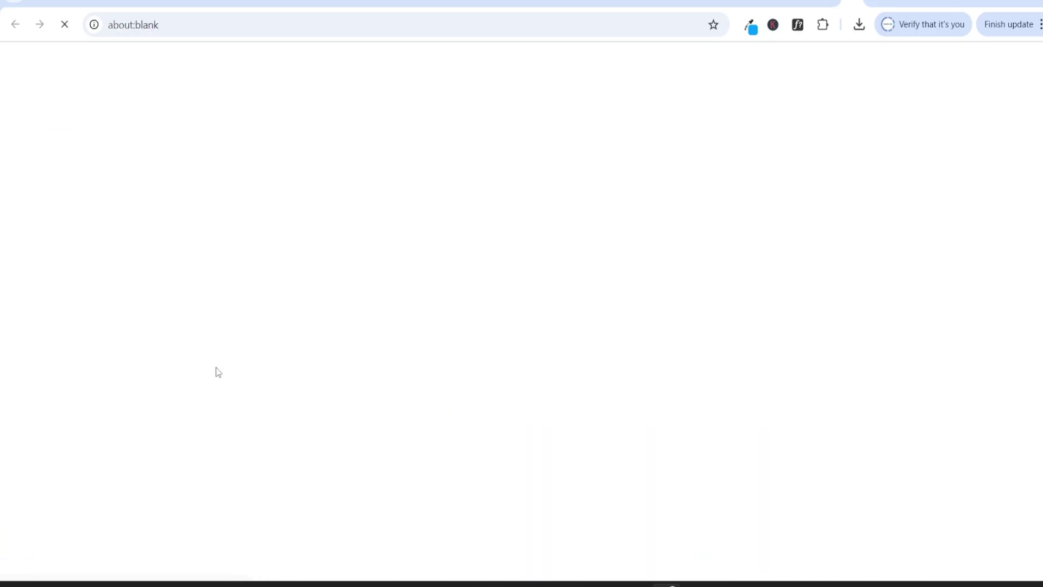